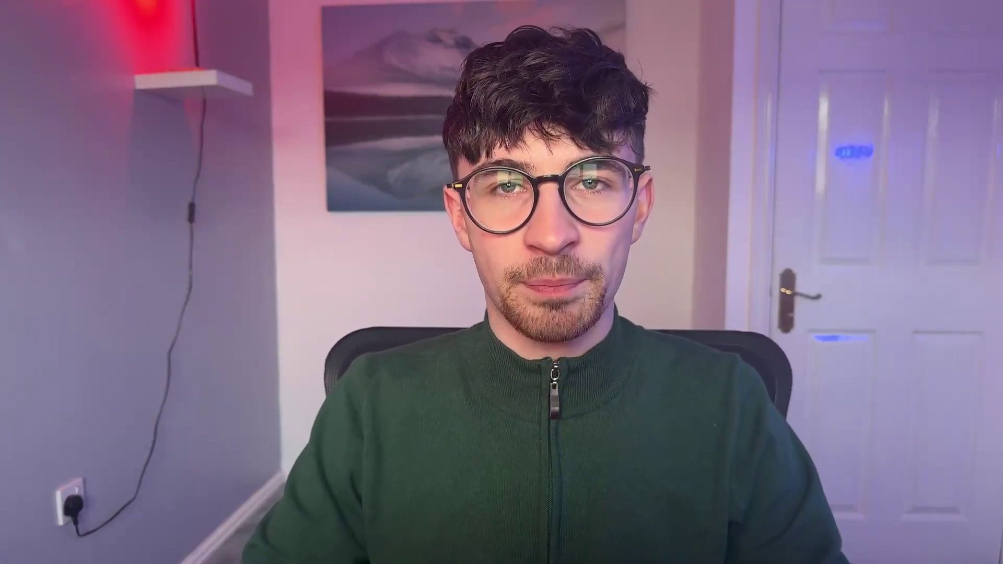
Search the templates for 'free' and open the dad hat mockup from the results
mouse_move(114, 58)
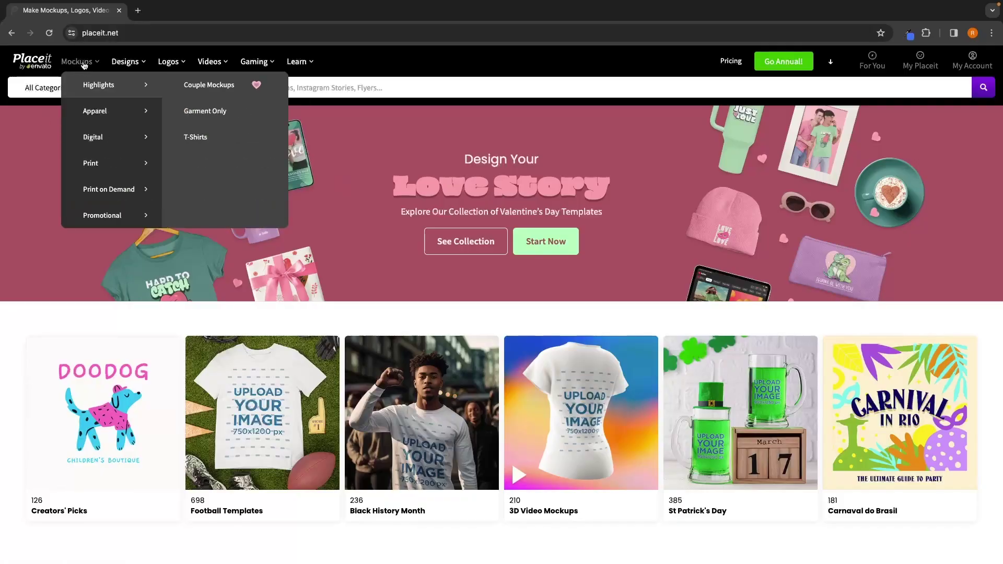
mouse_move(299, 63)
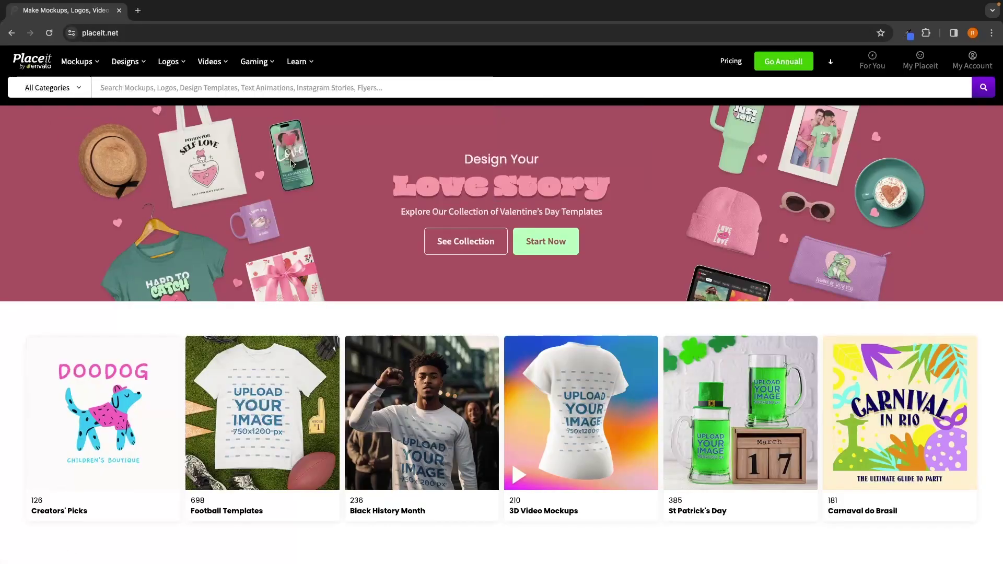
click(128, 89)
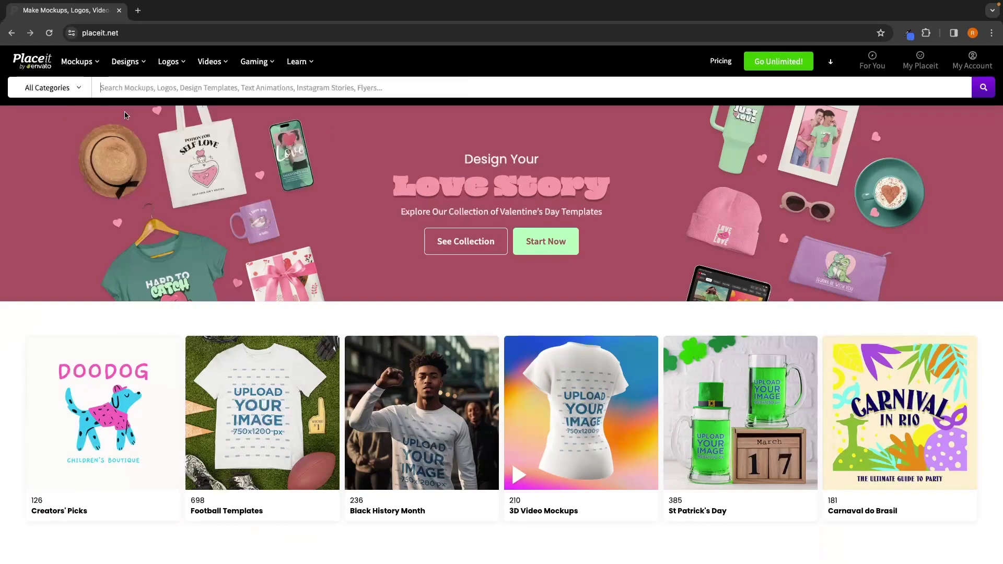
text(free)
key(Return)
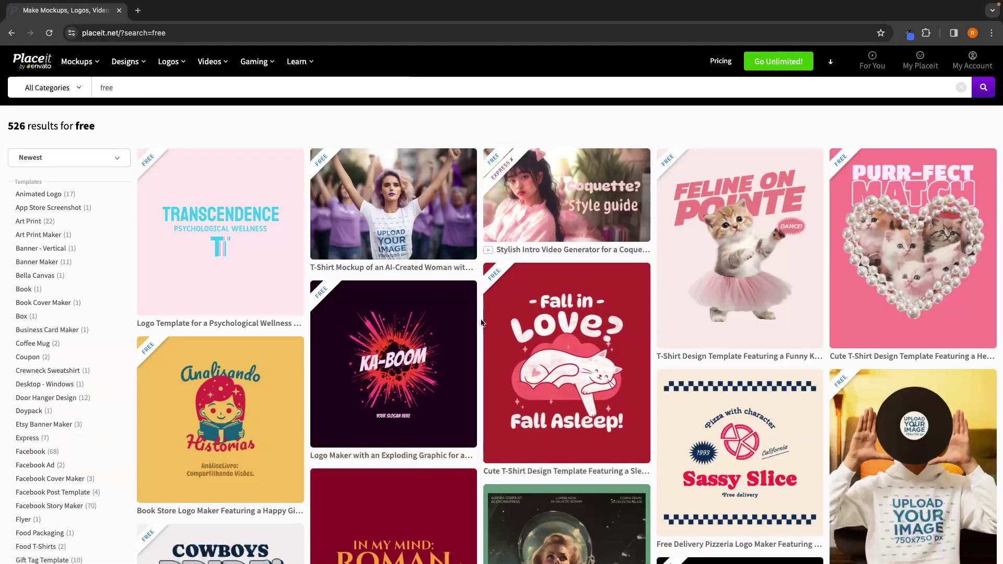
scroll(847, 178, down, 4)
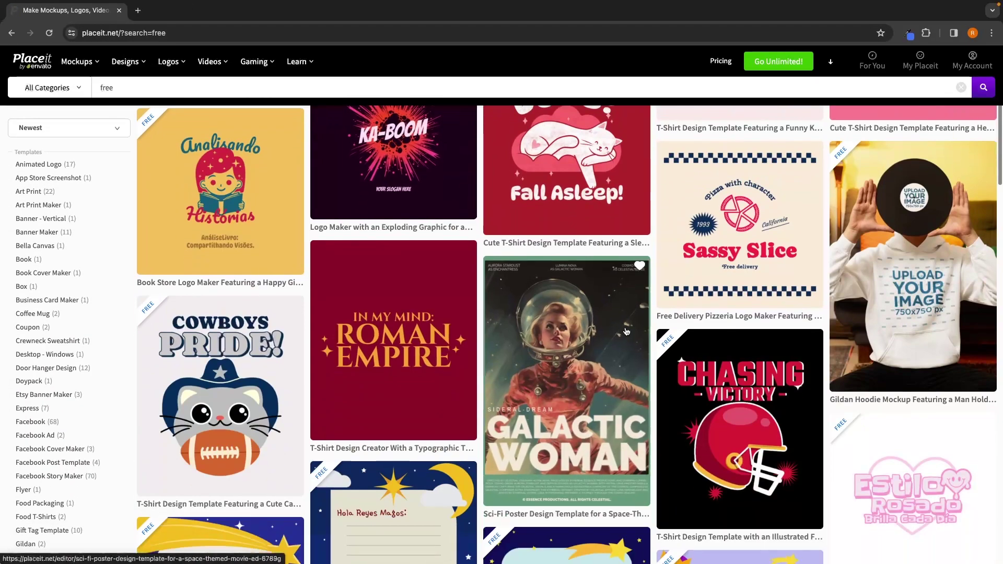
click(860, 168)
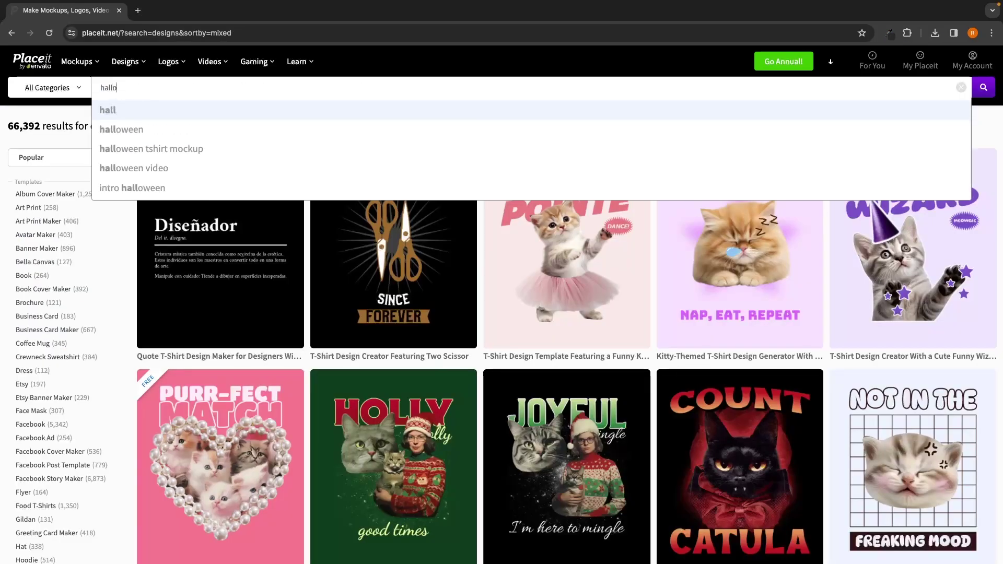
Search for 'halloween design' and scroll through the design results
text(ween design)
key(Return)
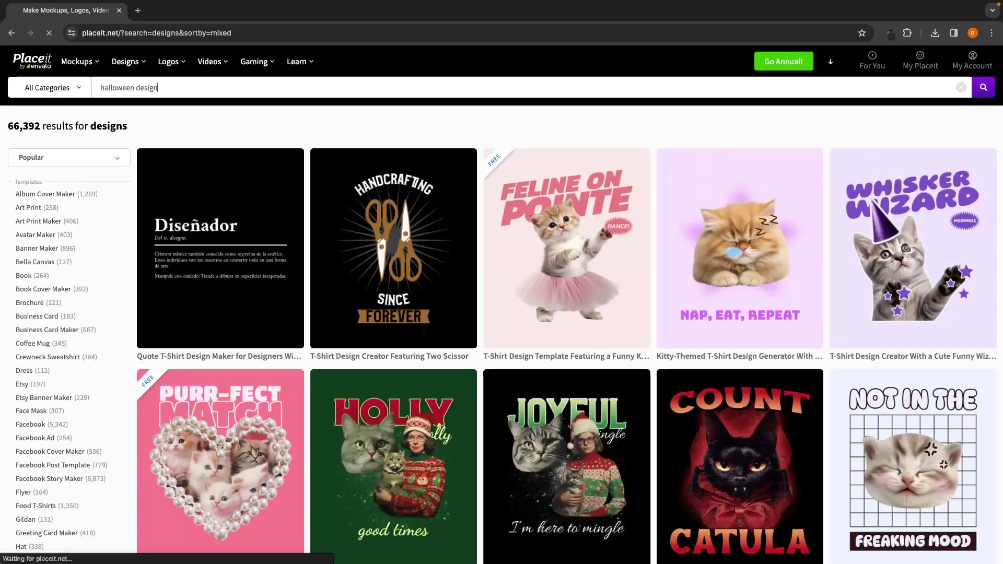
scroll(354, 118, down, 6)
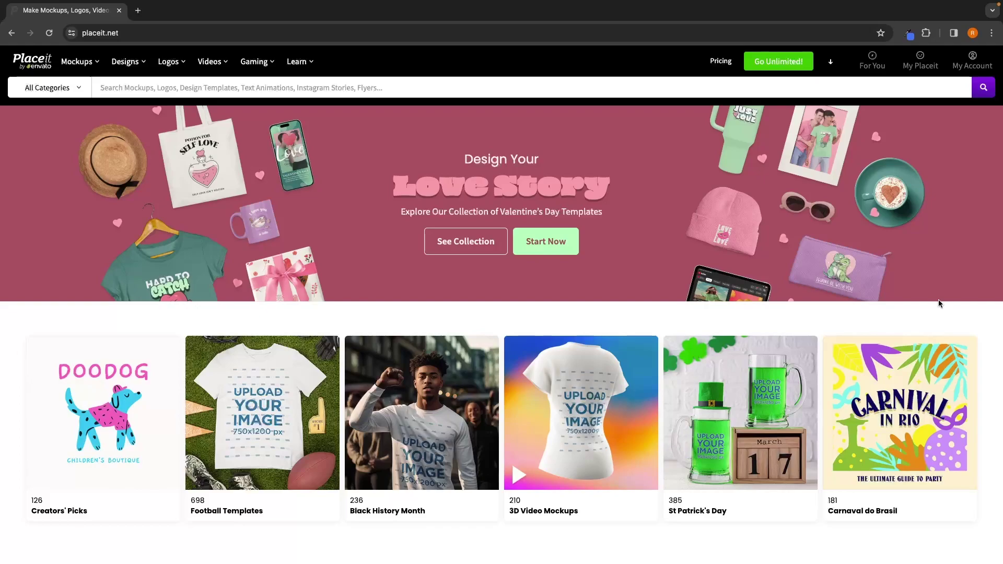
Browse the Mockups and Designs menus, then open the Valentine's Day template collection
mouse_move(151, 66)
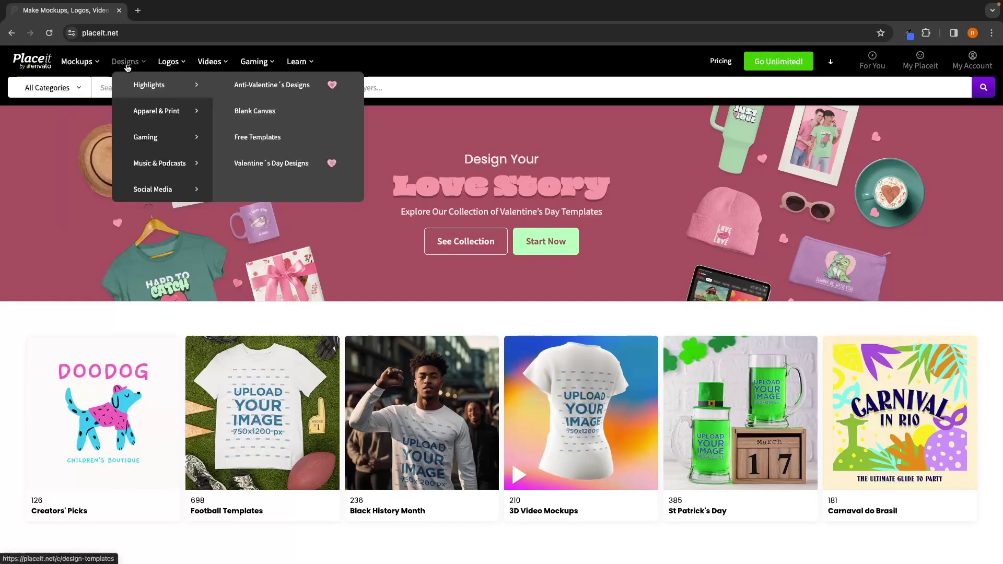
mouse_move(260, 62)
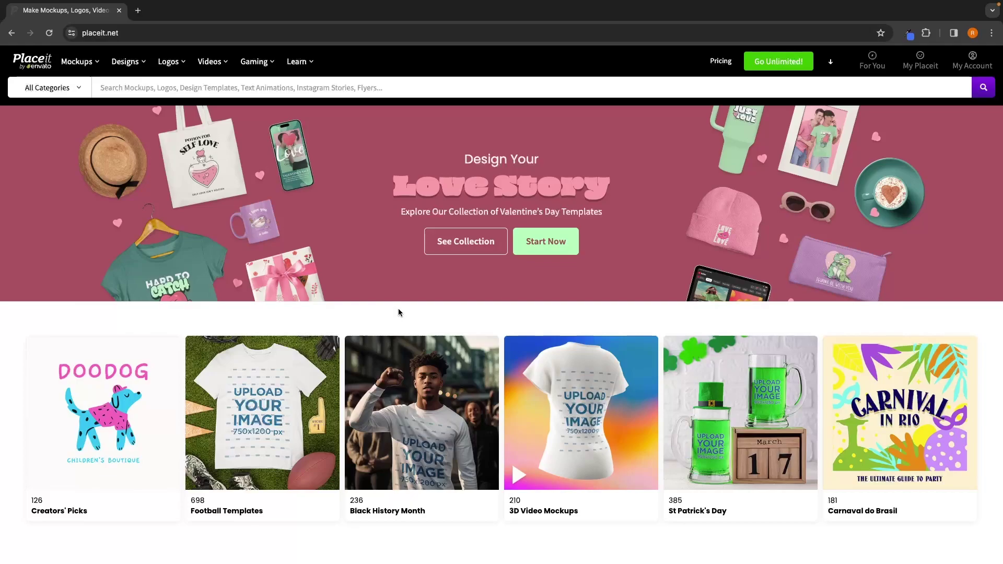
scroll(398, 312, down, 8)
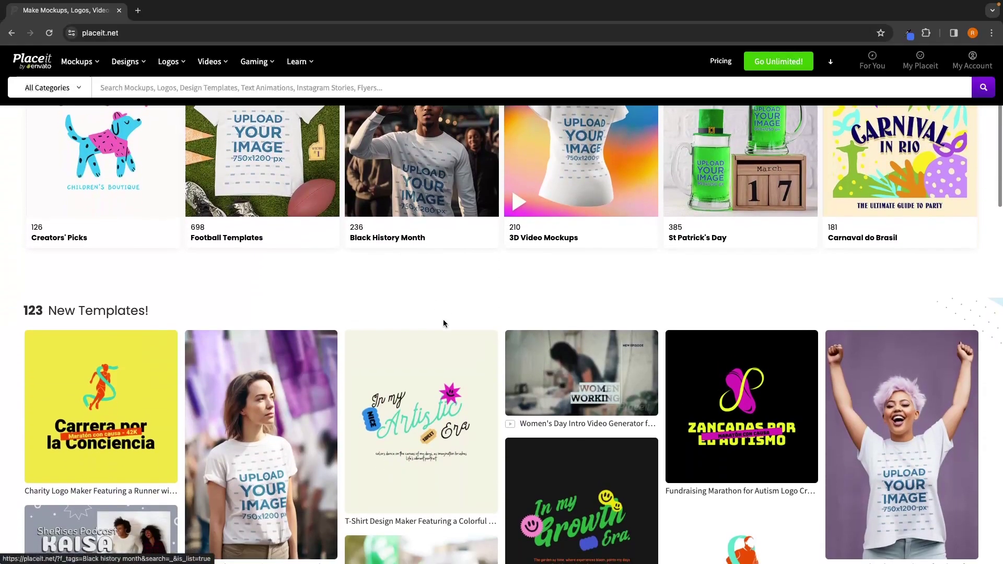
scroll(663, 325, up, 8)
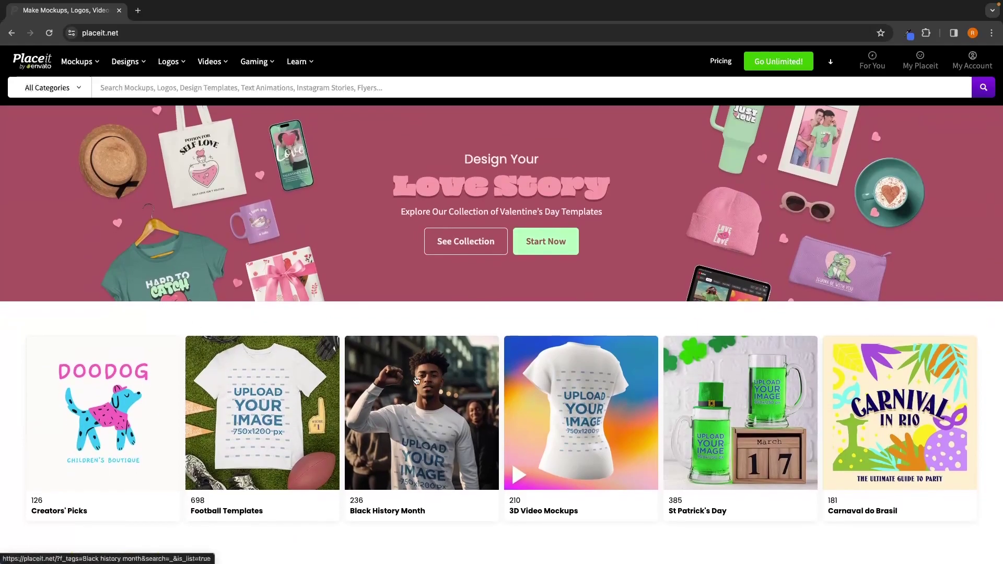
click(456, 248)
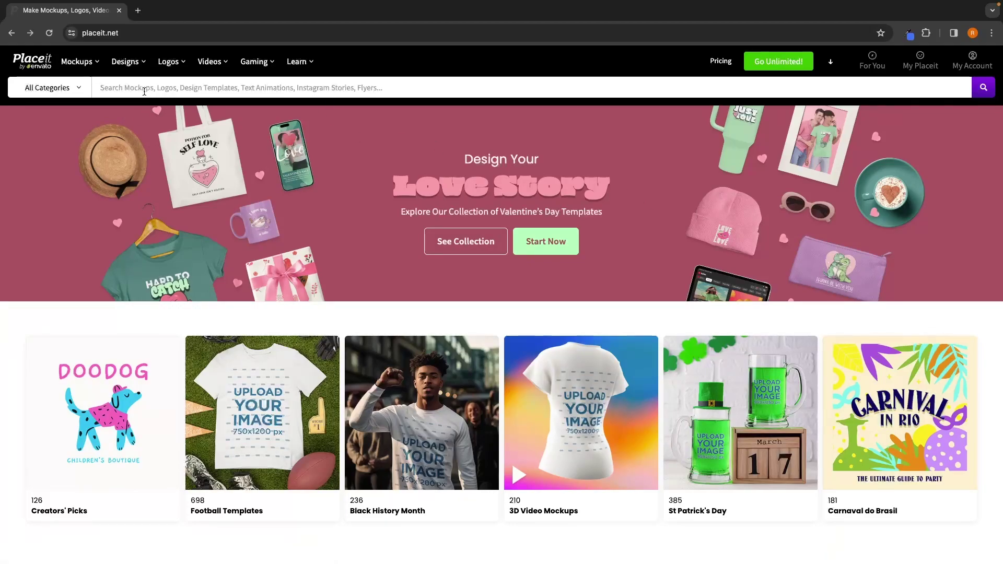
Search for 'free' templates and scroll through the 526 results back to the top
text(free)
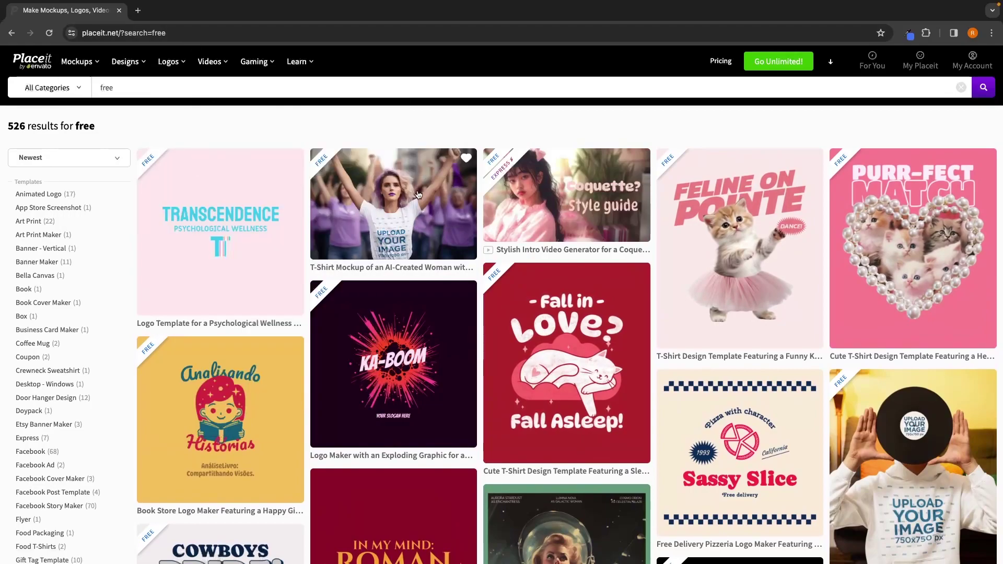
scroll(621, 351, down, 4)
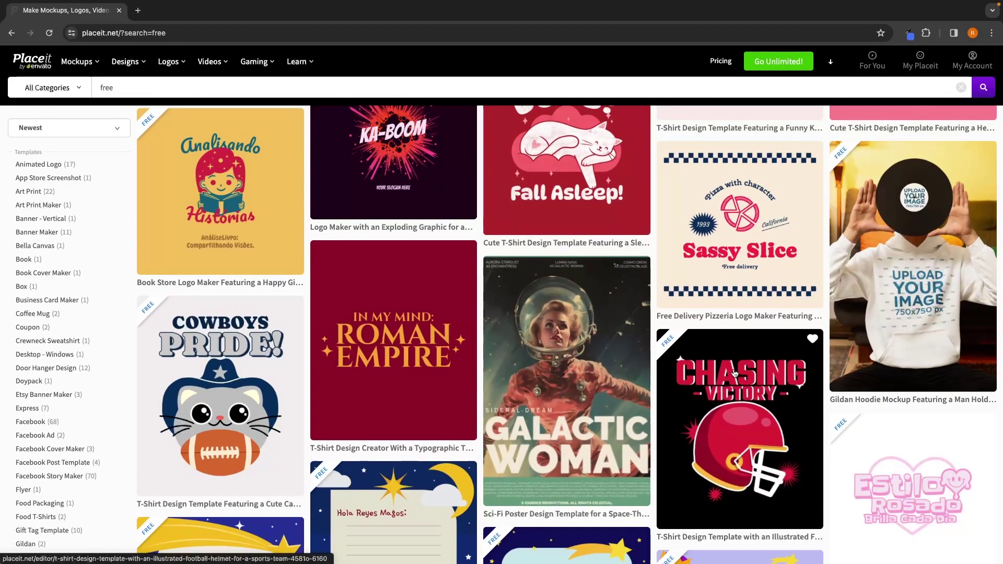
scroll(714, 249, up, 1)
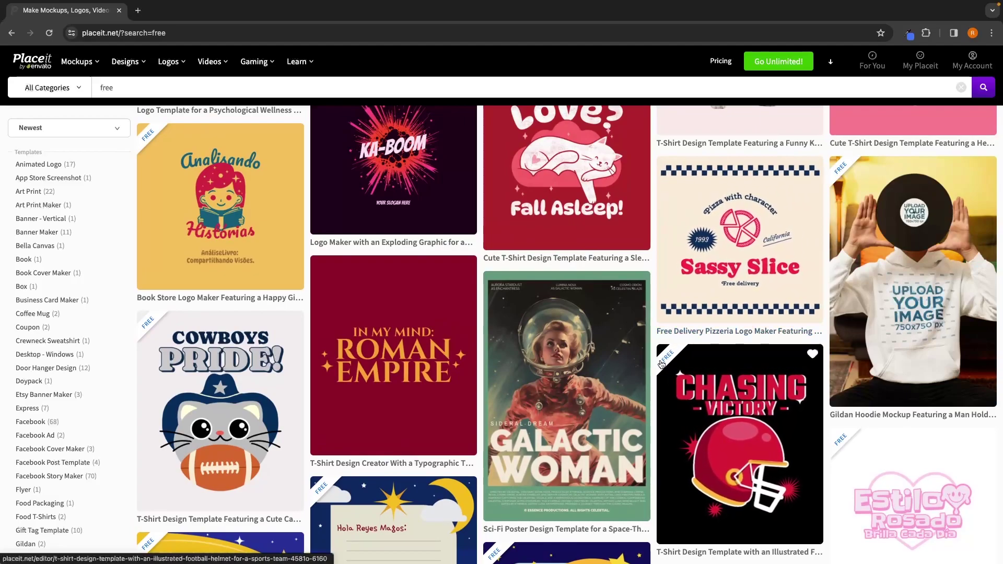
scroll(690, 367, up, 4)
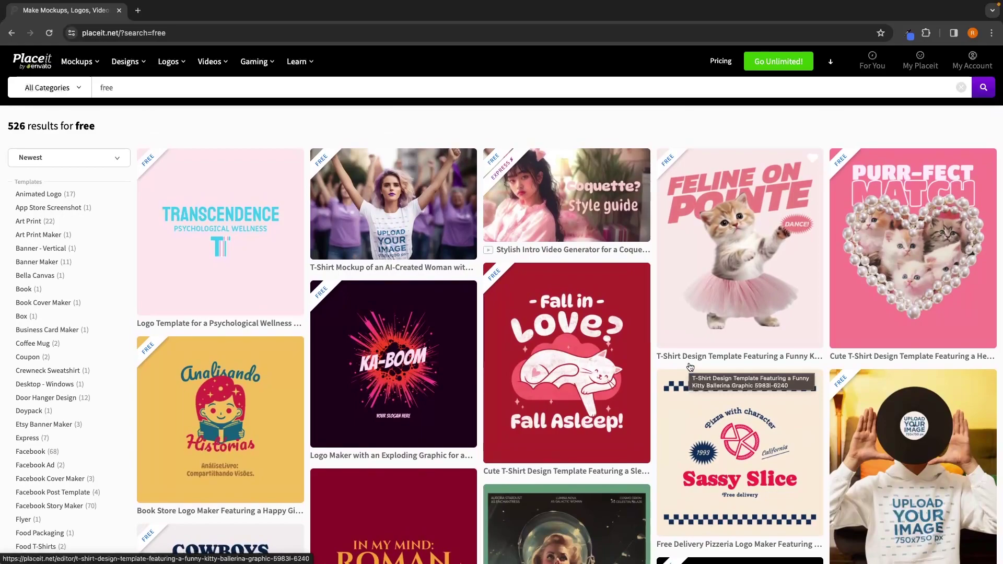
click(160, 90)
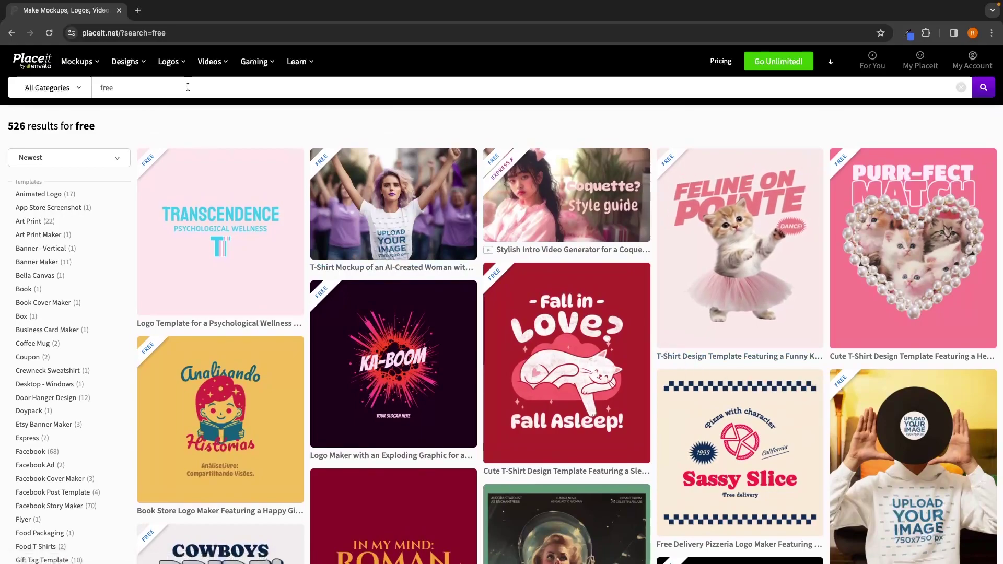
Search 'free mockup', then switch to the 'free designs' suggestion and scroll its results
text(mockup)
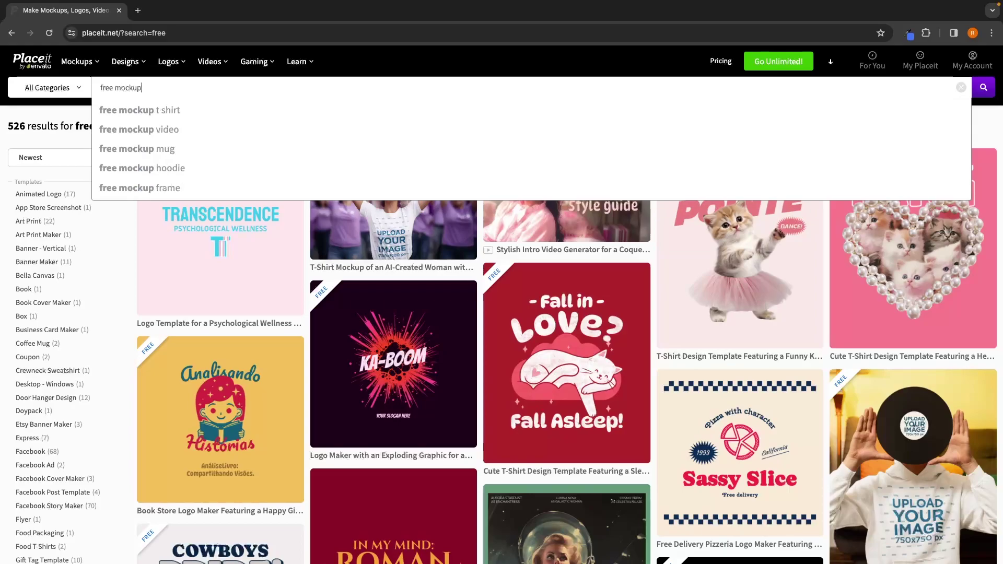
key(Return)
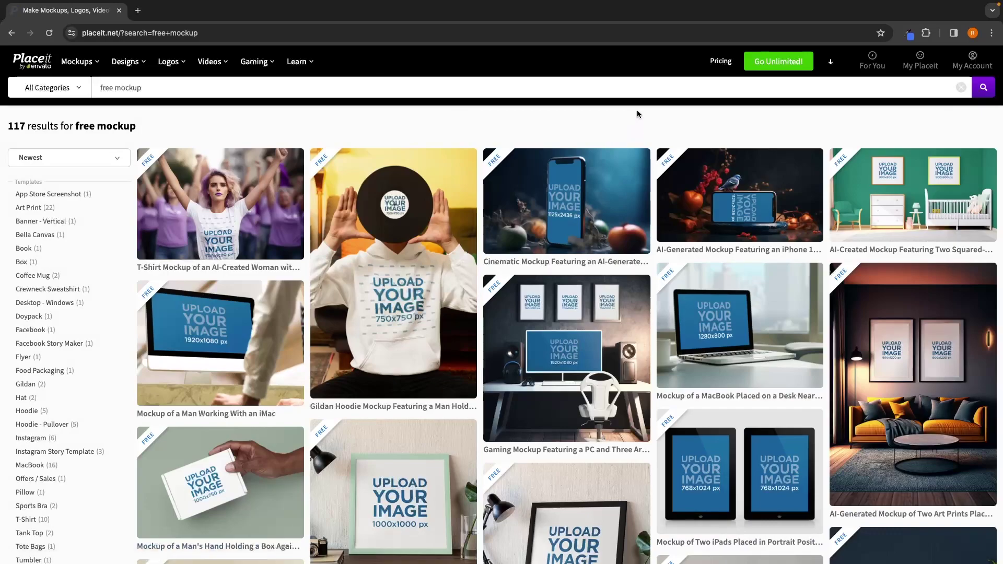
double_click(173, 87)
text(desi)
click(113, 117)
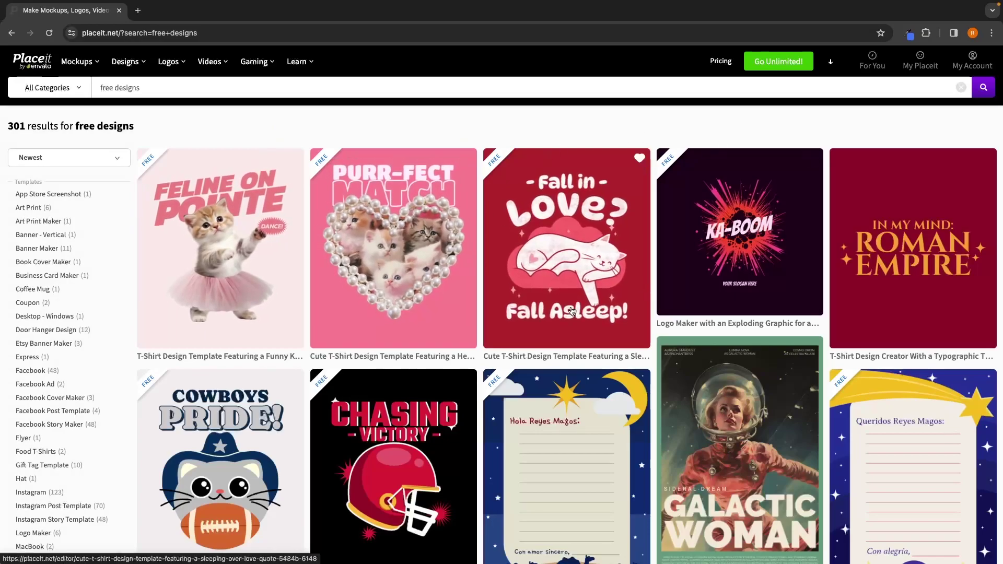
scroll(578, 341, down, 5)
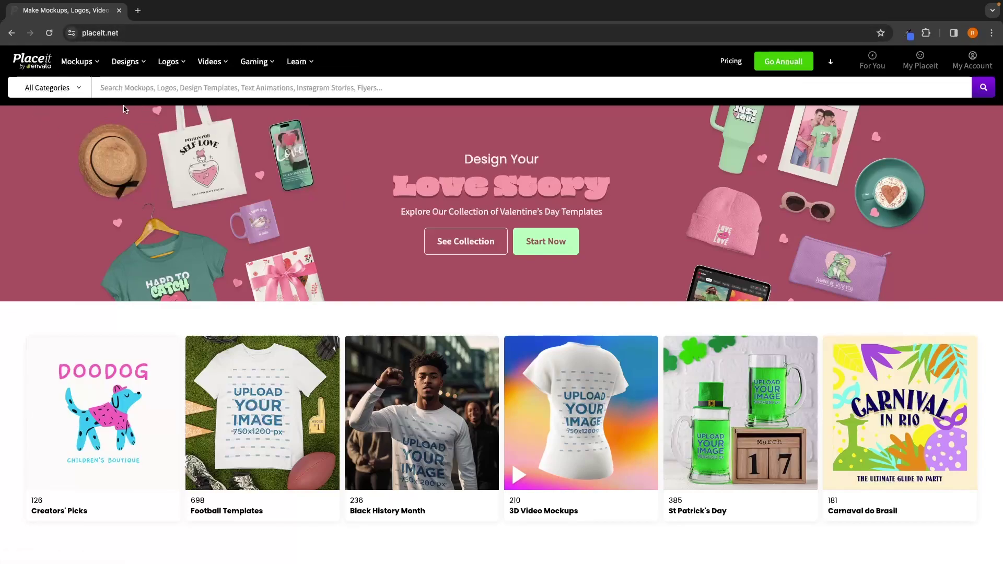
Browse the Learn and Mockups menus through the Highlights, Apparel, Digital and Print submenus
mouse_move(76, 65)
mouse_move(134, 67)
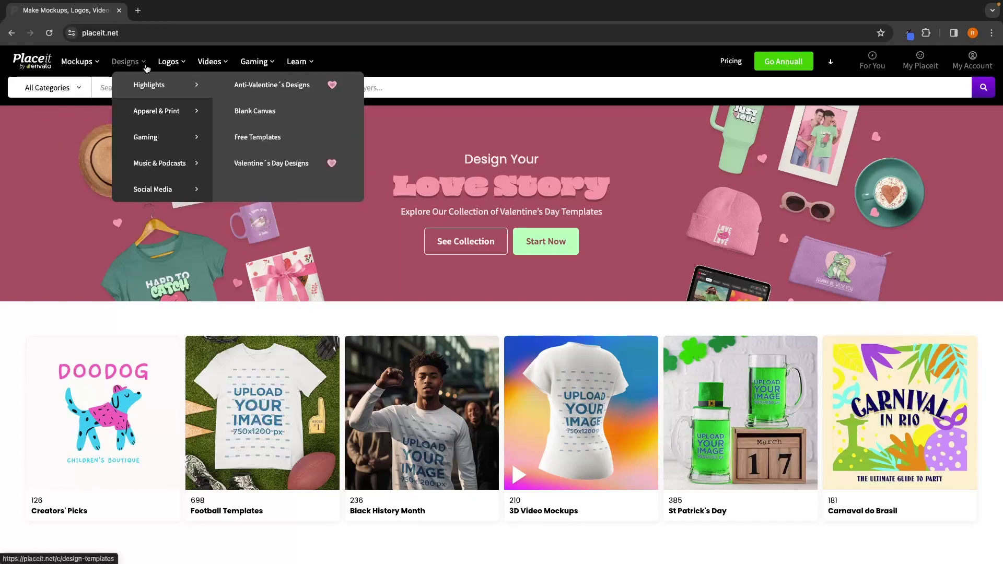
mouse_move(215, 74)
mouse_move(258, 69)
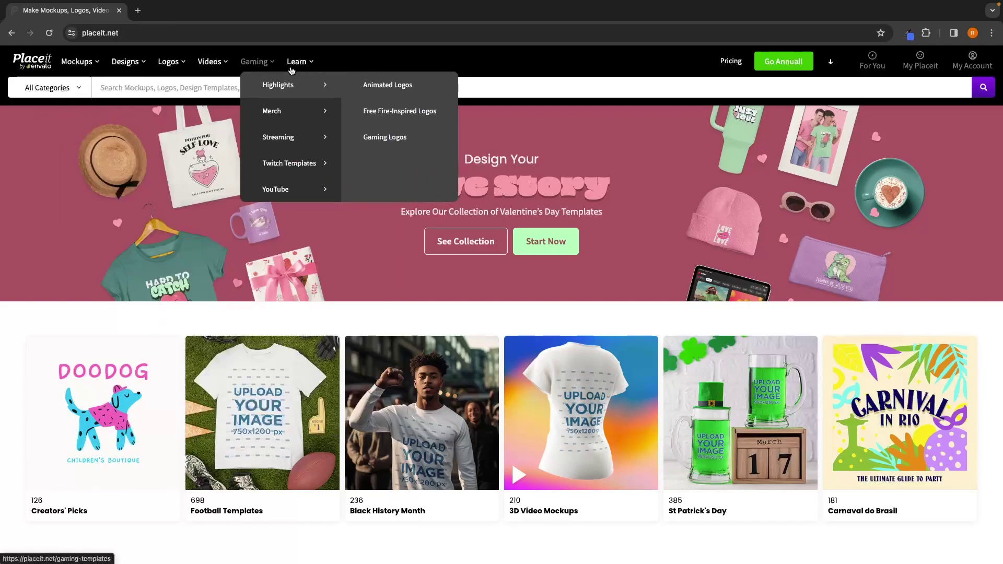
mouse_move(303, 70)
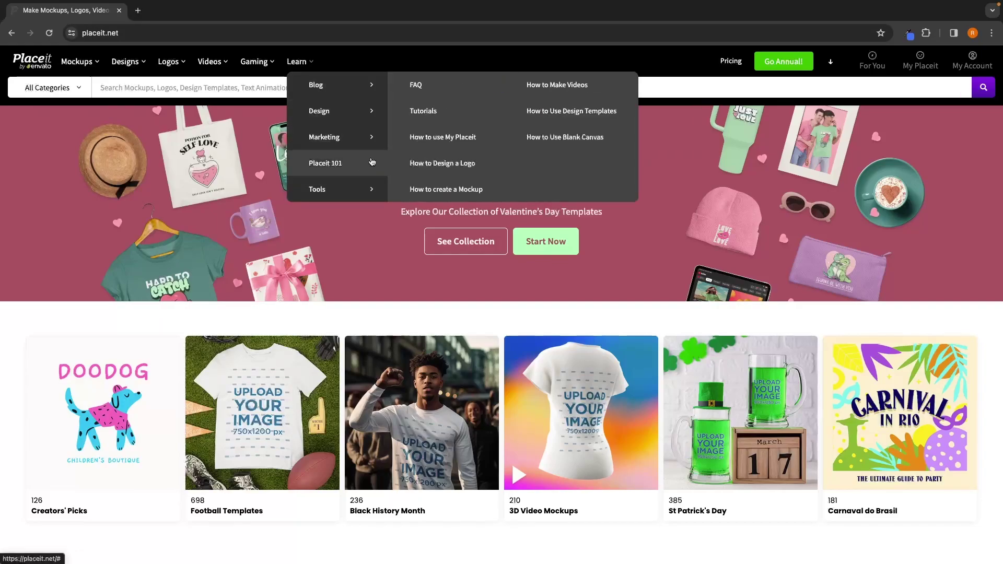
mouse_move(313, 126)
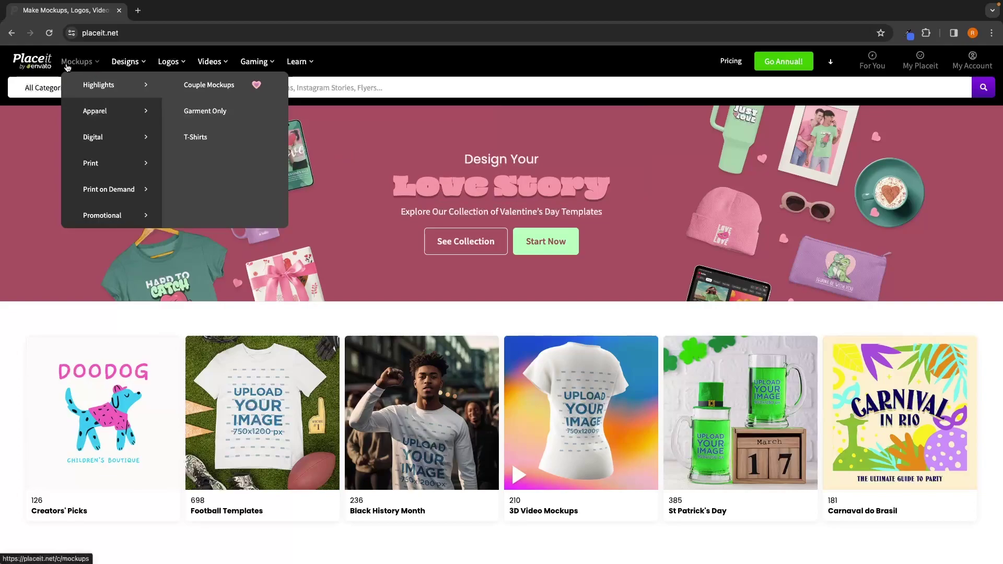
mouse_move(100, 112)
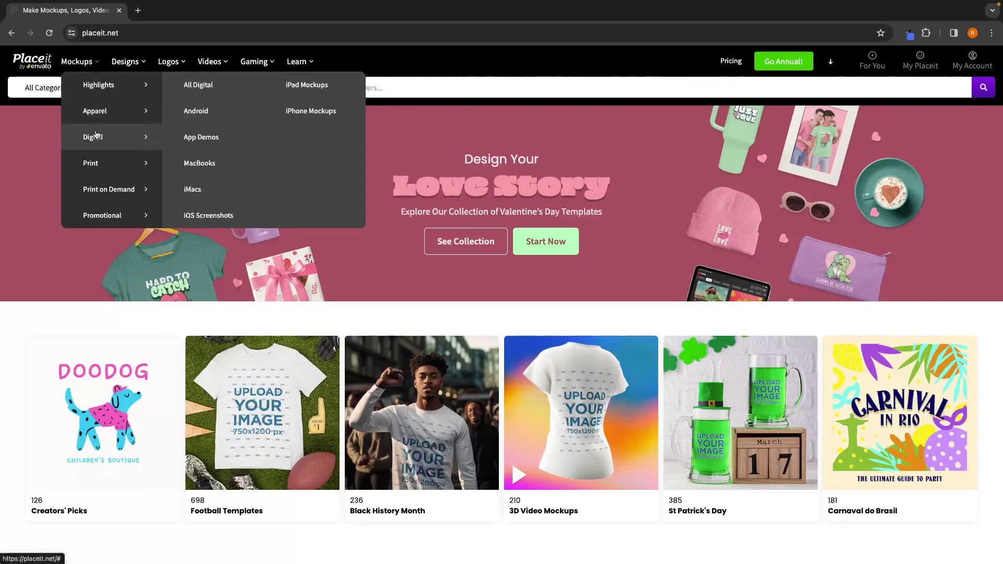
mouse_move(90, 169)
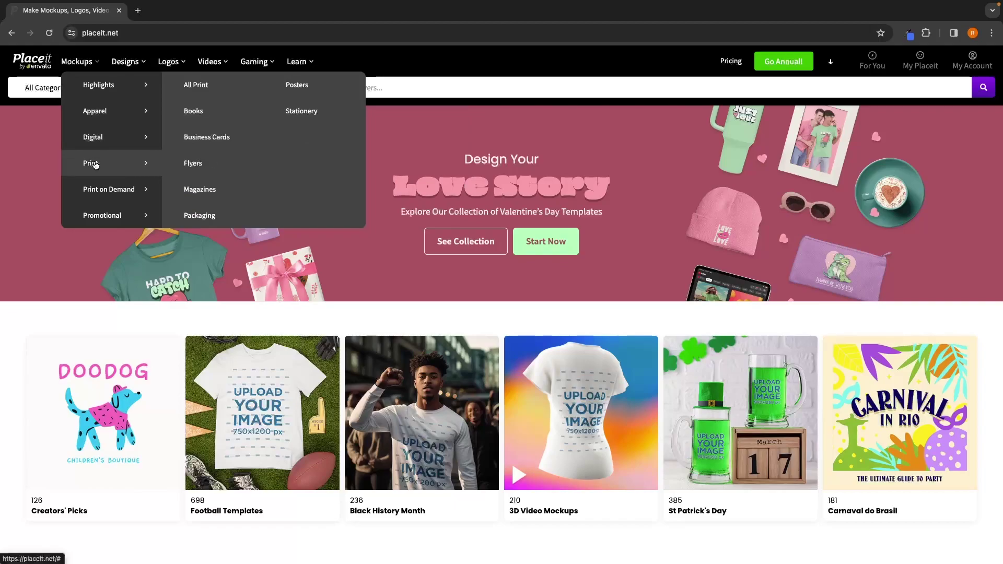
mouse_move(88, 188)
mouse_move(83, 217)
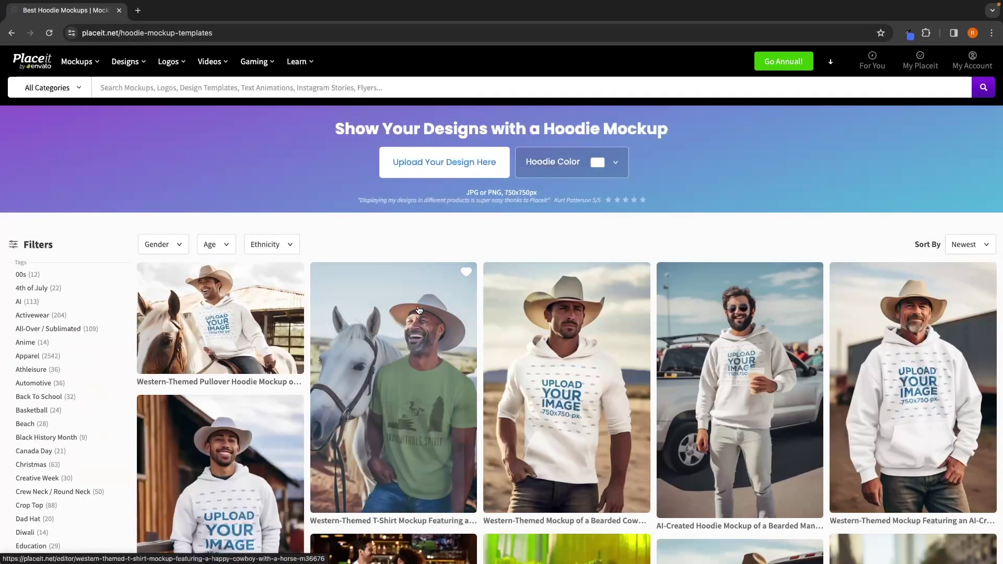
Scroll through the hoodie mockup templates, then go back to the Placeit home page
scroll(594, 304, down, 4)
scroll(595, 304, down, 4)
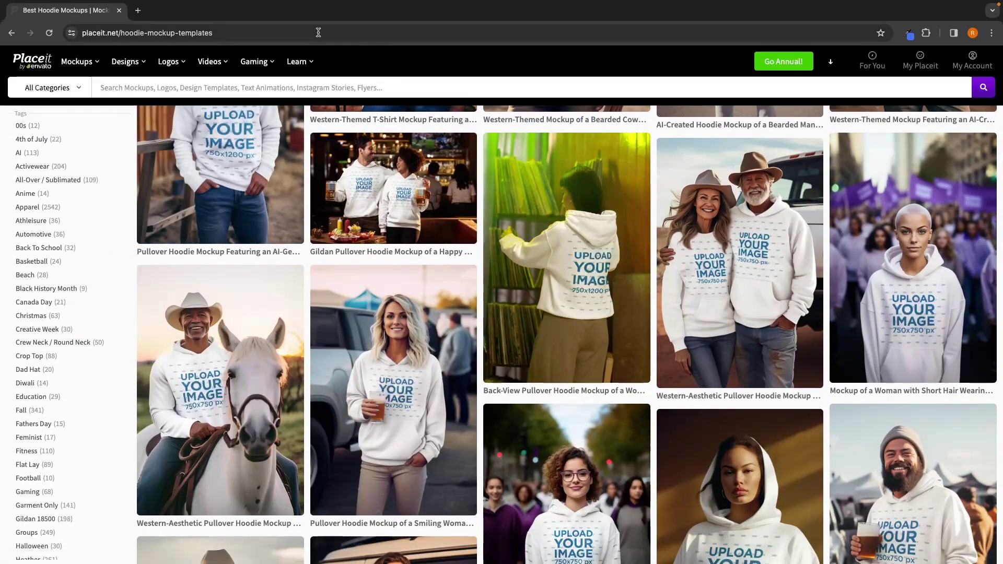
click(42, 68)
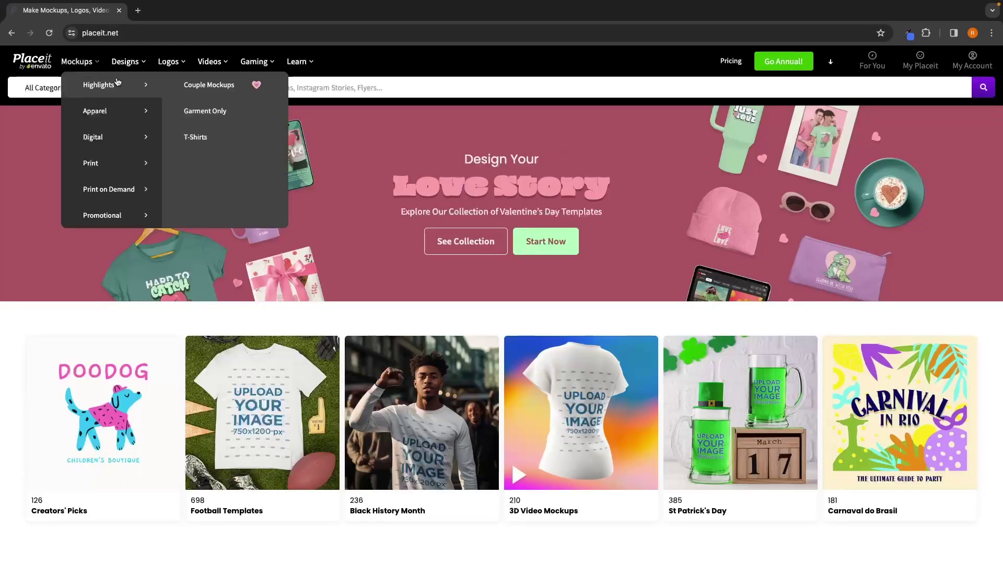
Search the templates for 'hat mockup' to list the 1,352 matching results
click(322, 89)
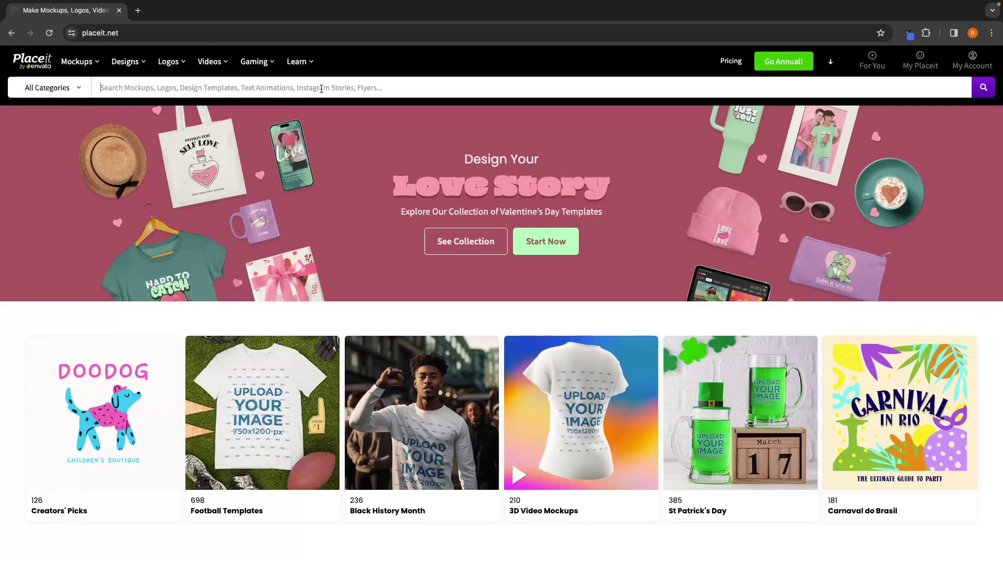
text(hat mockup)
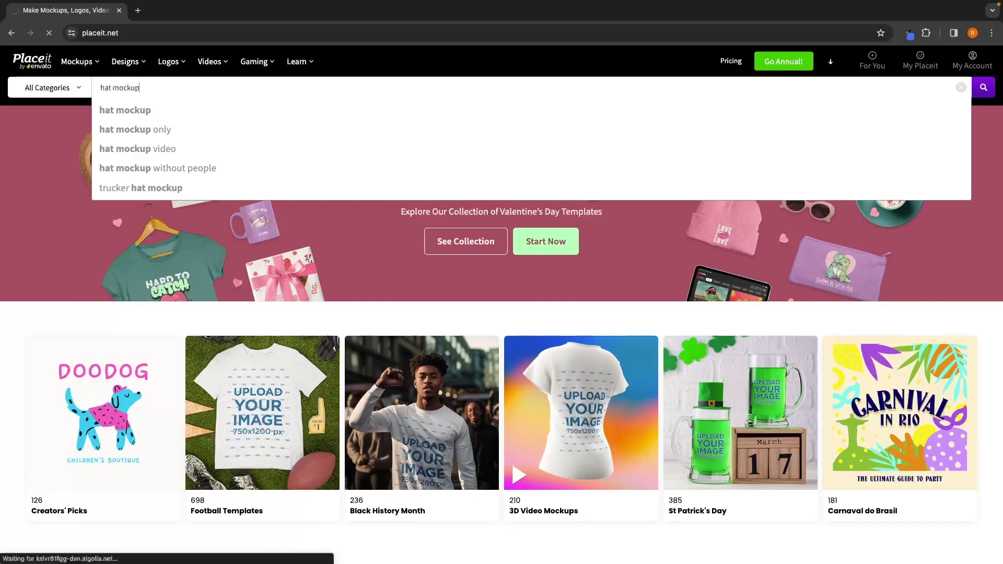
key(Return)
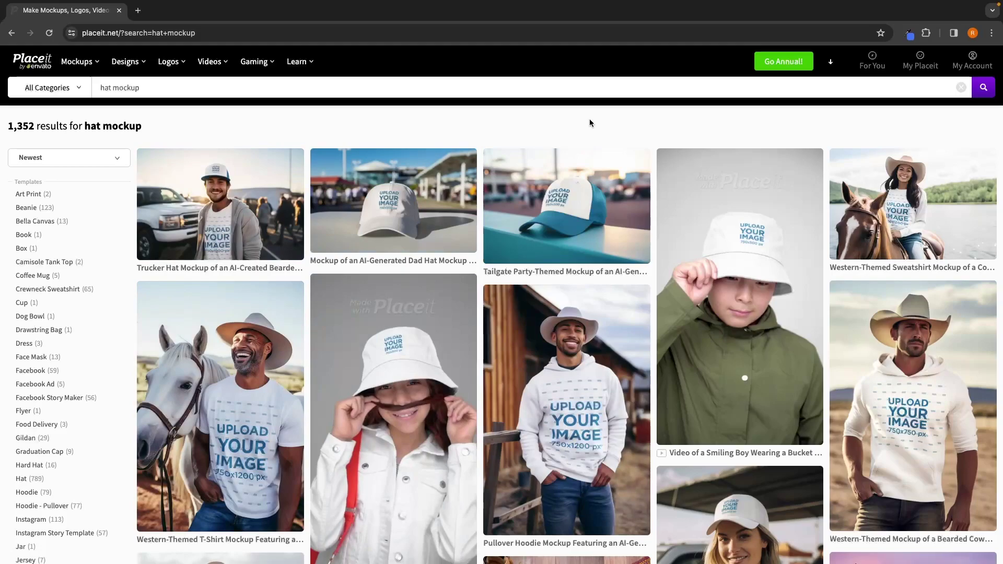
Open the 'Mockup of an AI-Generated Dad Hat' tailgate result in the editor
click(377, 219)
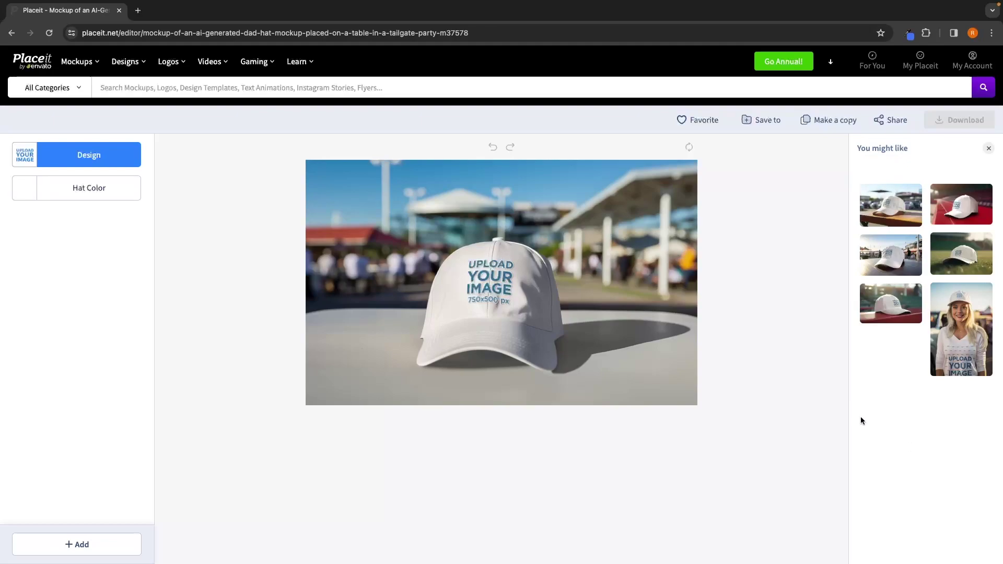
click(81, 196)
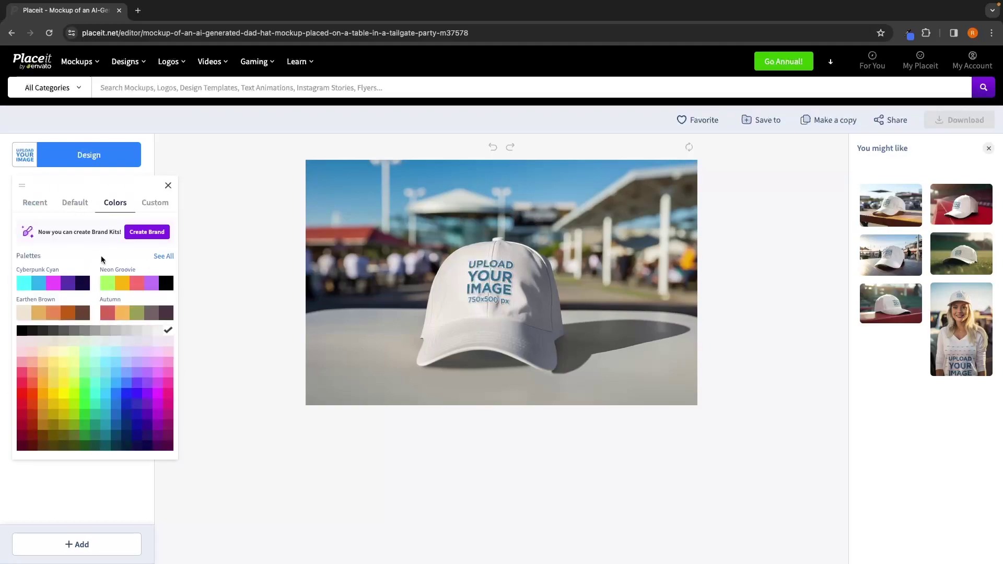
click(21, 285)
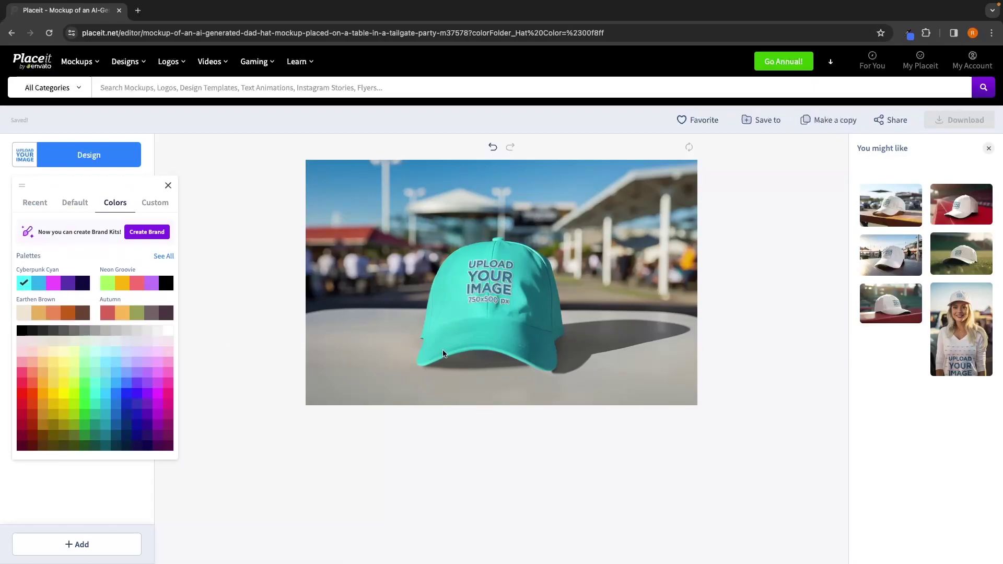
click(169, 330)
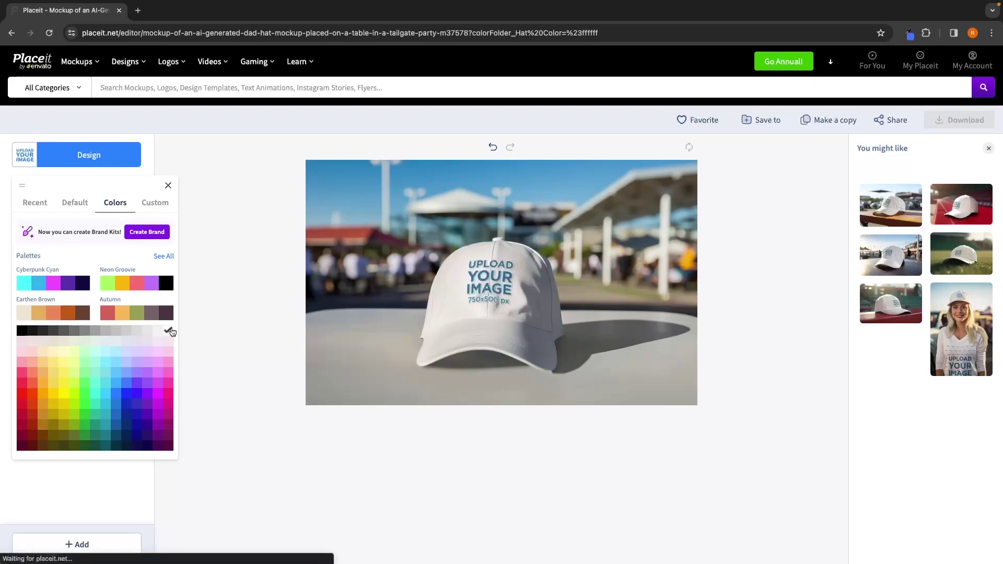
click(194, 327)
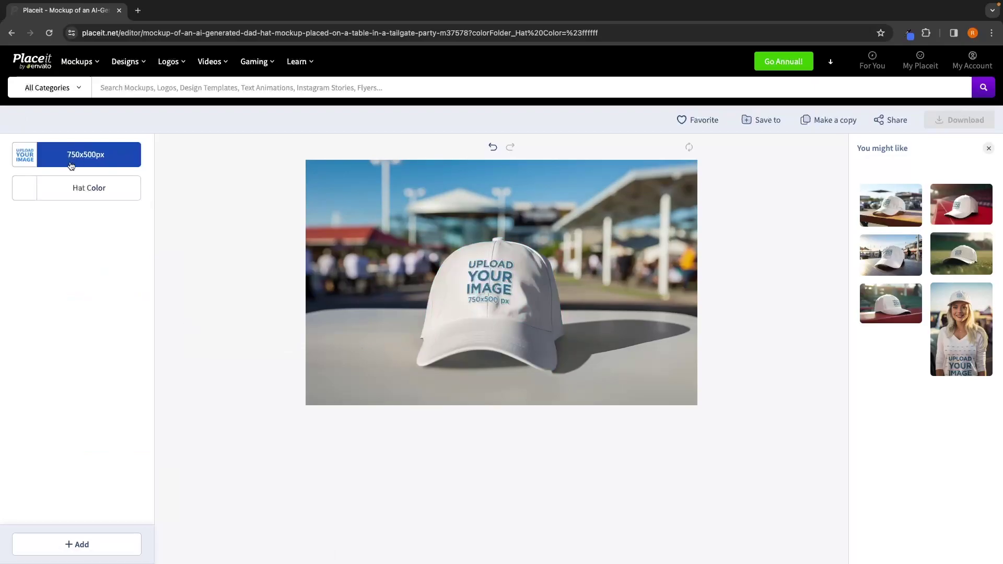
Upload Untitled design (1).png from the device as the dad hat's design
click(106, 161)
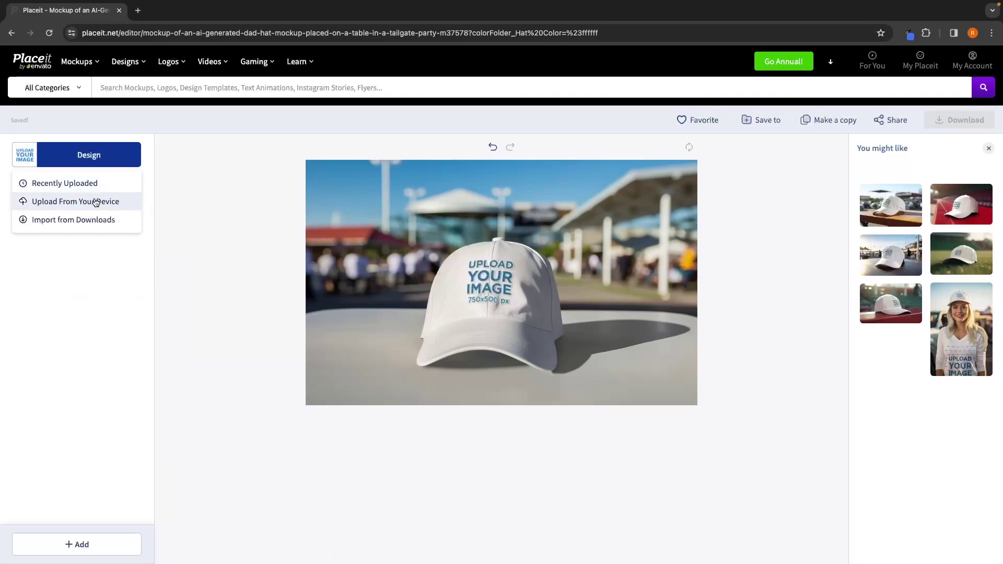
click(112, 204)
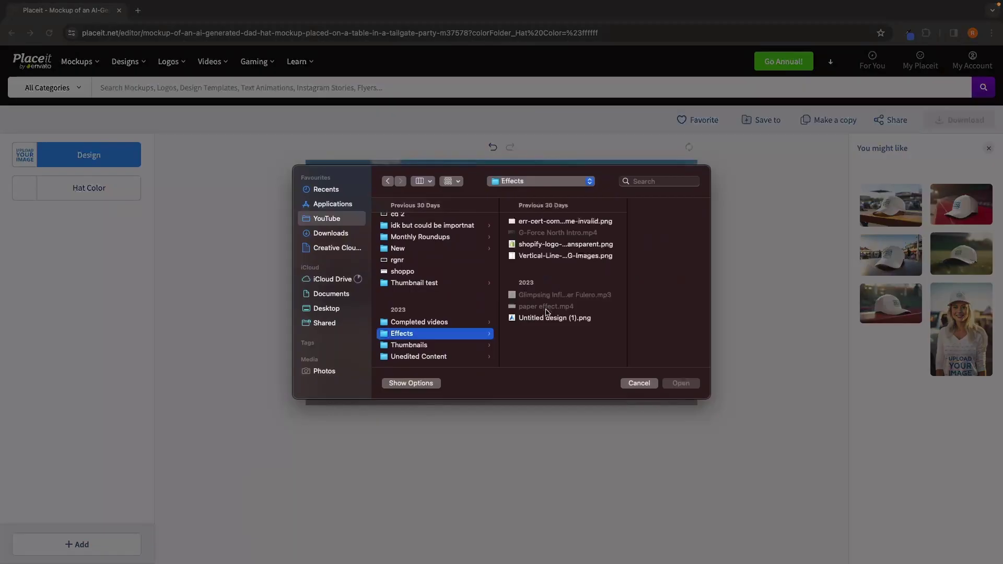
click(541, 320)
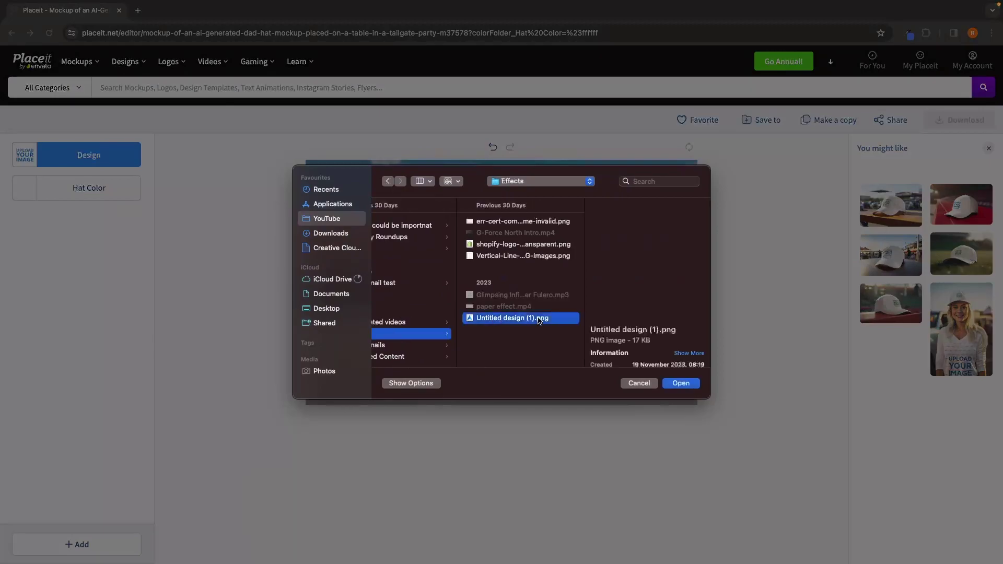
double_click(502, 319)
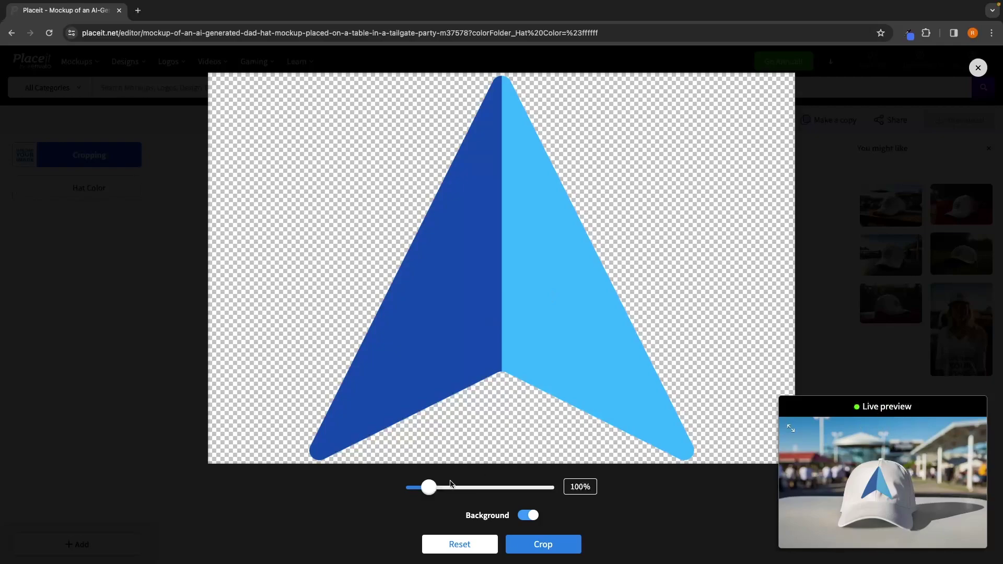
Scale the arrow logo down to 72% in the crop frame and apply the crop
mouse_move(428, 487)
mouse_down()
mouse_move(461, 487)
mouse_move(419, 489)
mouse_up()
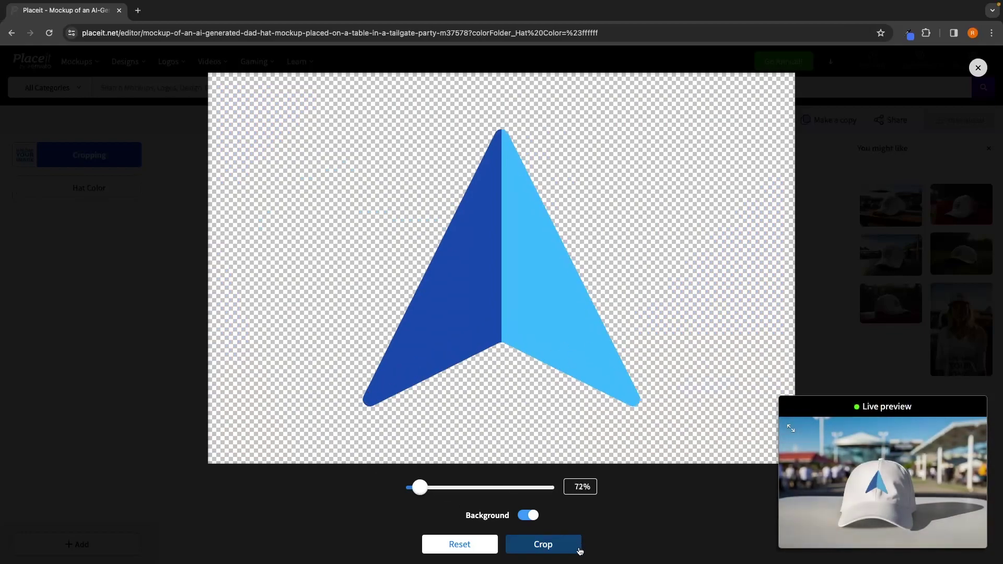
click(560, 552)
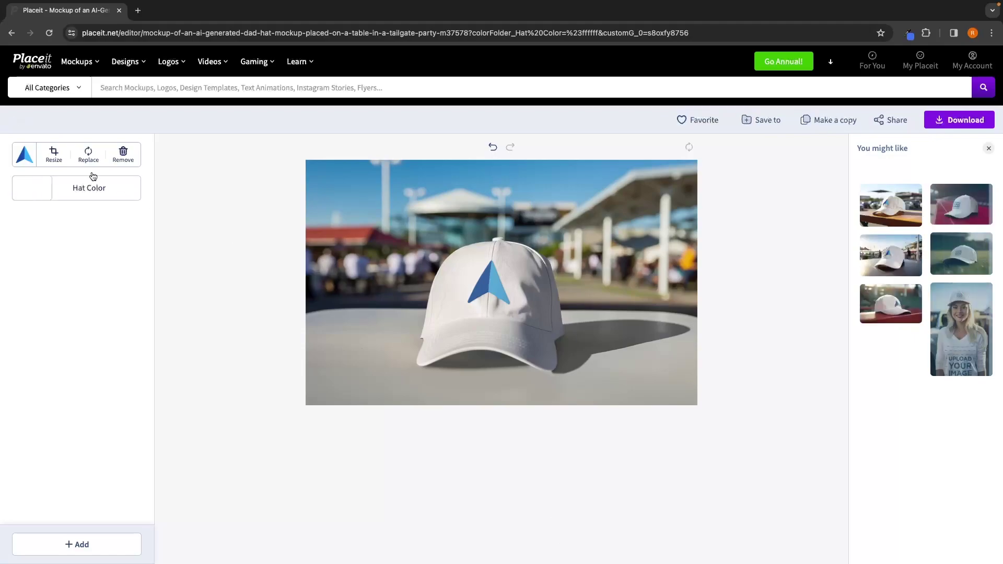
Reopen the arrow logo's 72% crop view and shift the arrow higher inside the frame
click(55, 156)
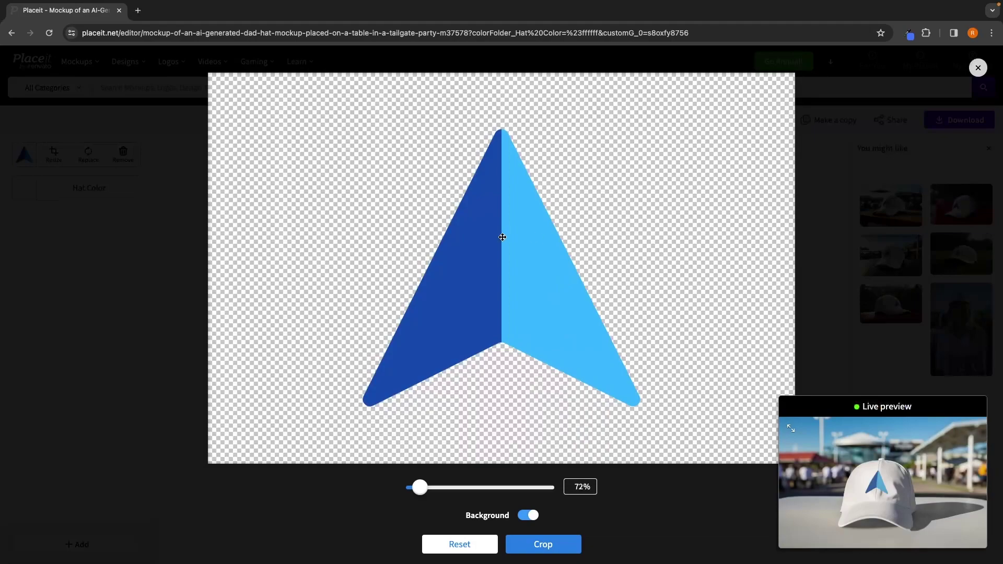
drag(477, 255, 443, 242)
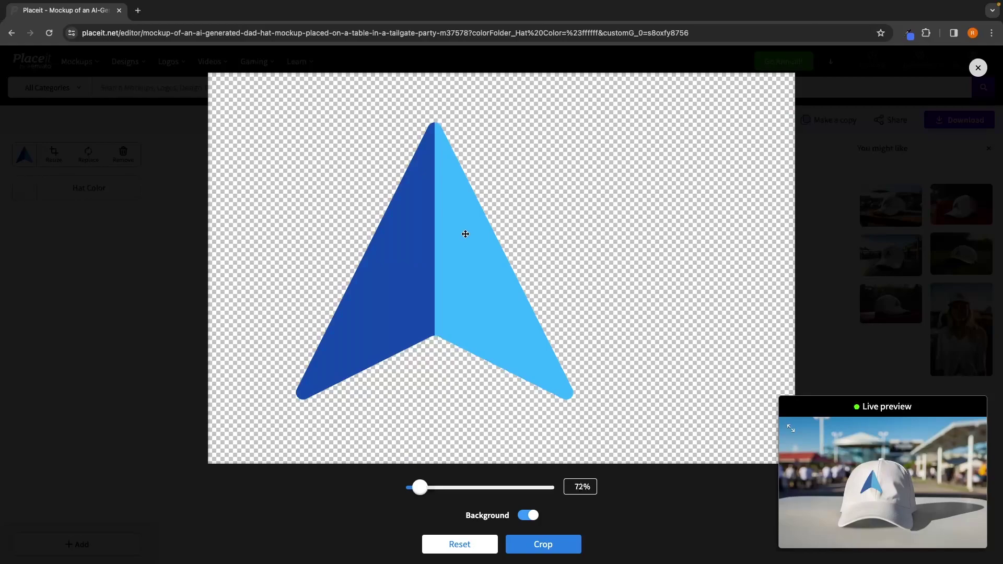
drag(465, 234, 531, 230)
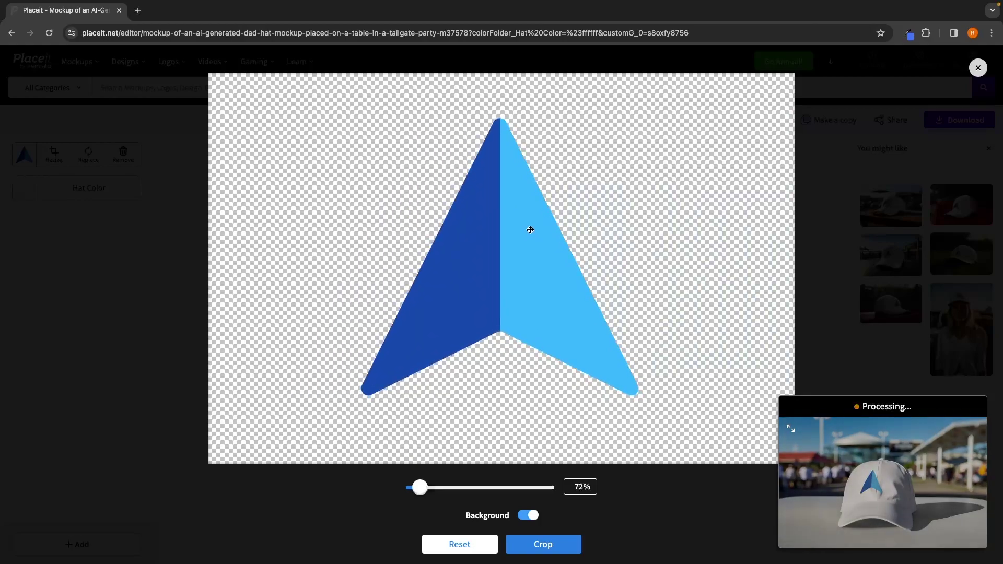
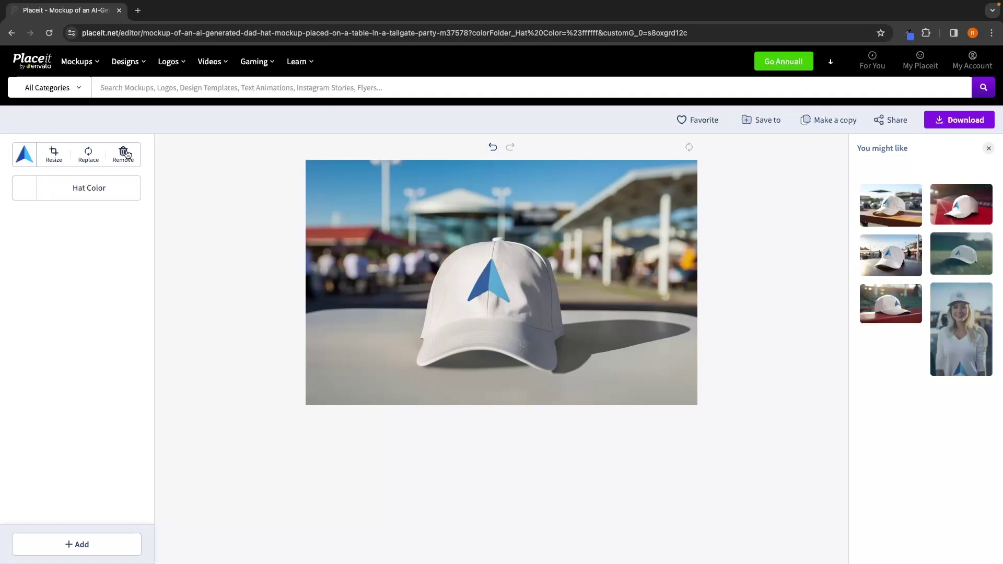
Mark the tailgate-party white dad-hat mockup with the blue arrow logo as a favorite
click(689, 126)
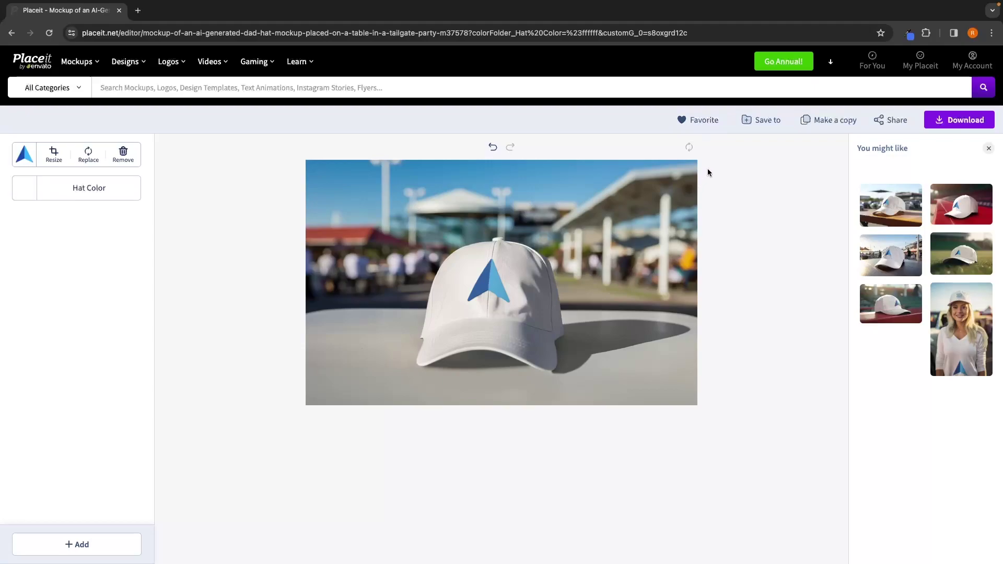
Create a 'Hats' folder and save the logo hat mockup into it as a draft
click(759, 126)
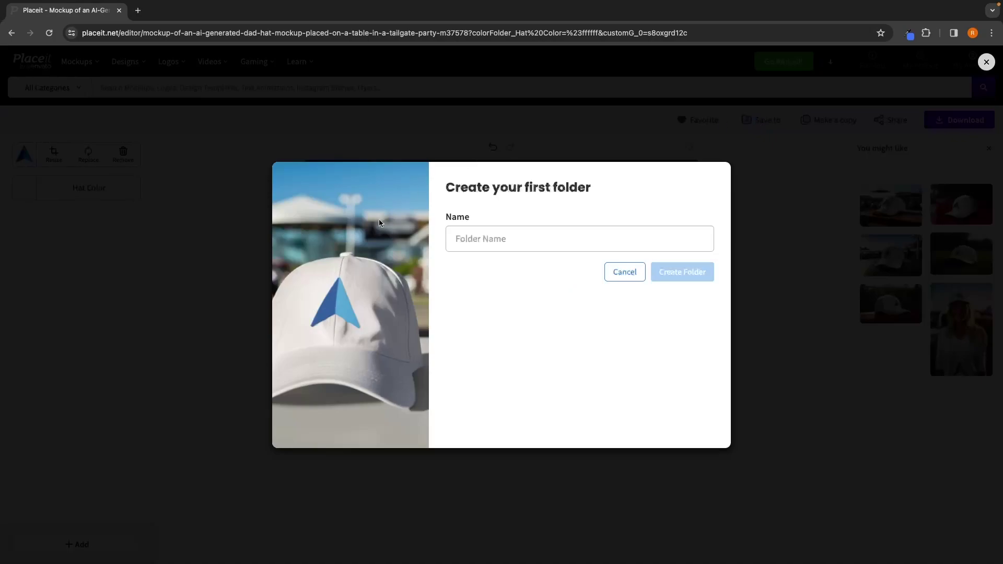
click(481, 237)
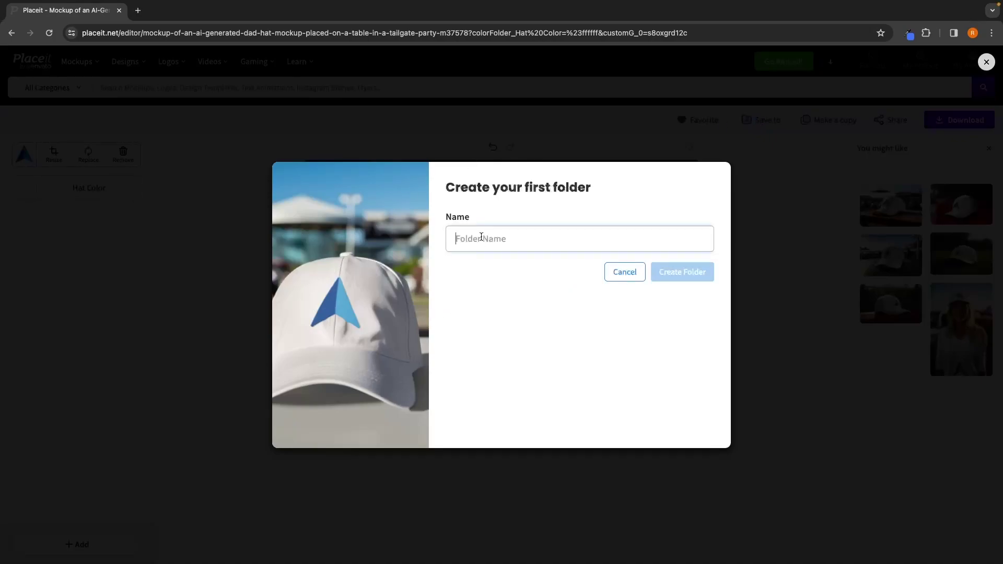
text(hAT)
text(ats)
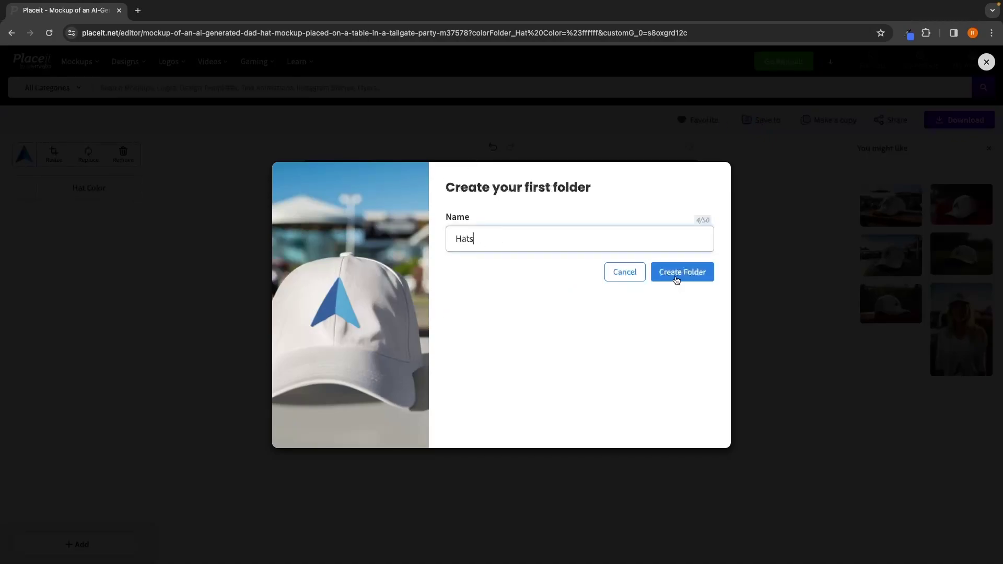
click(673, 277)
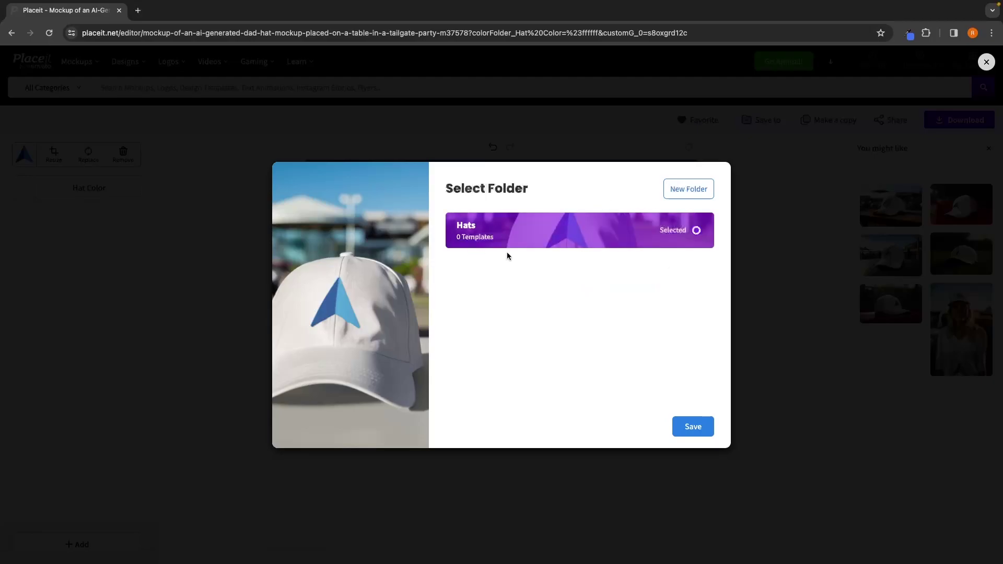
click(698, 426)
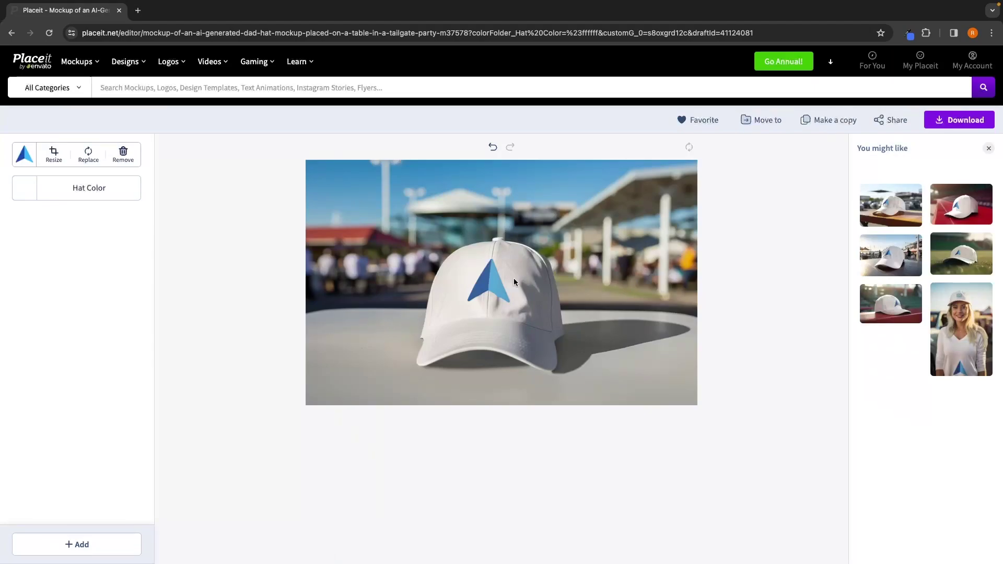
Copy the hat mockup's share link, open it in a new tab, then close that tab
click(889, 126)
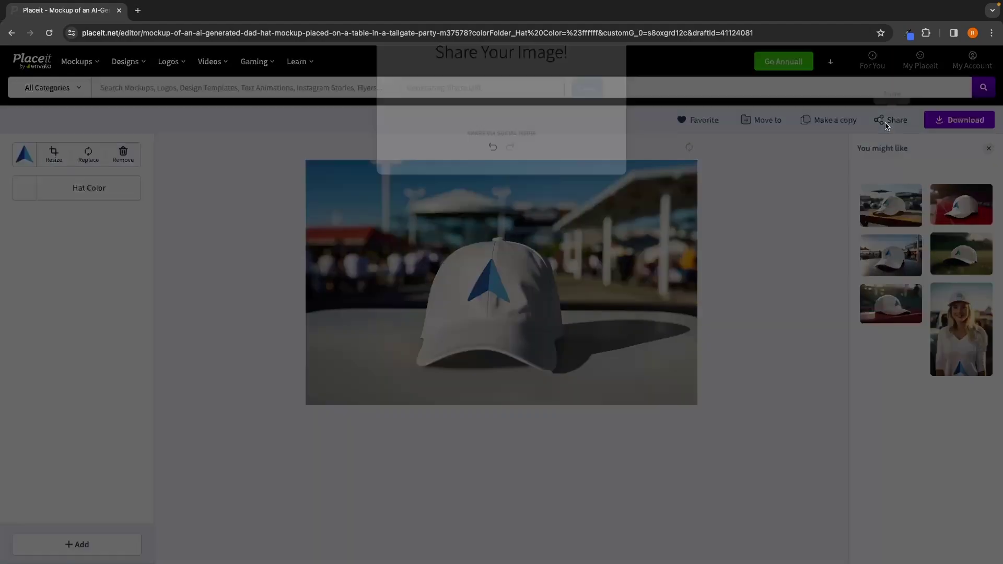
drag(535, 131, 489, 132)
key(super+a)
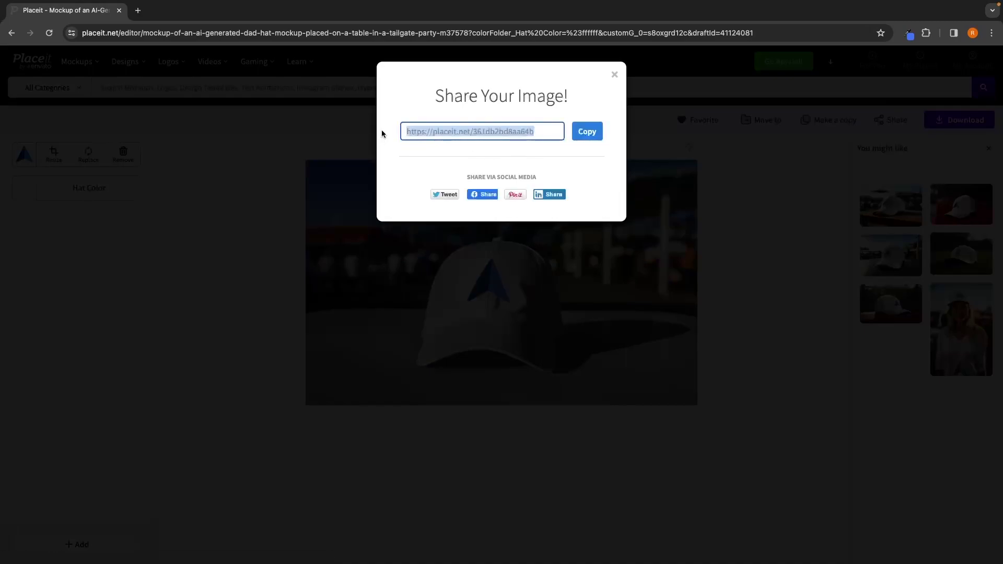
key(super+t)
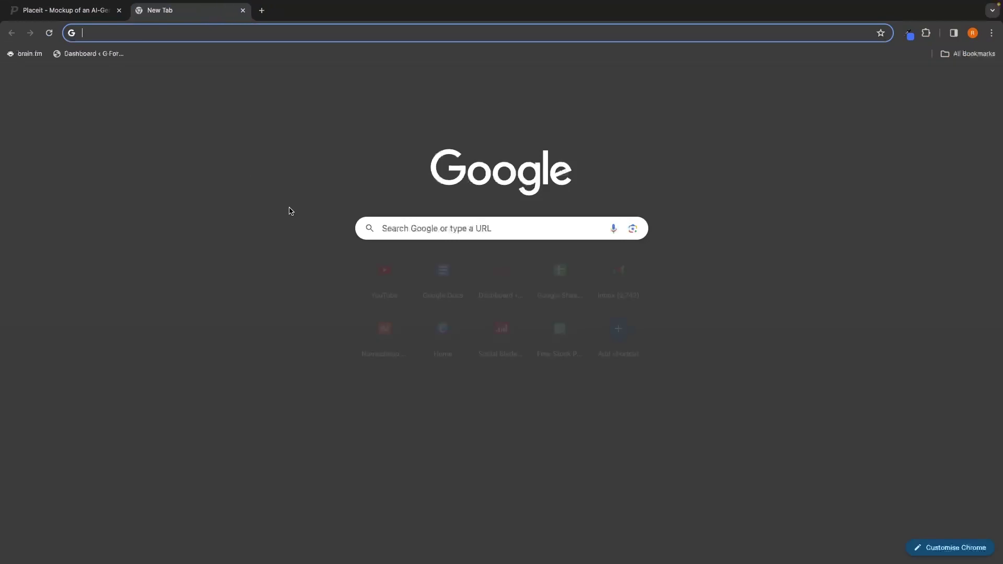
text(placeit.net/361db2bd8aa64b)
key(Return)
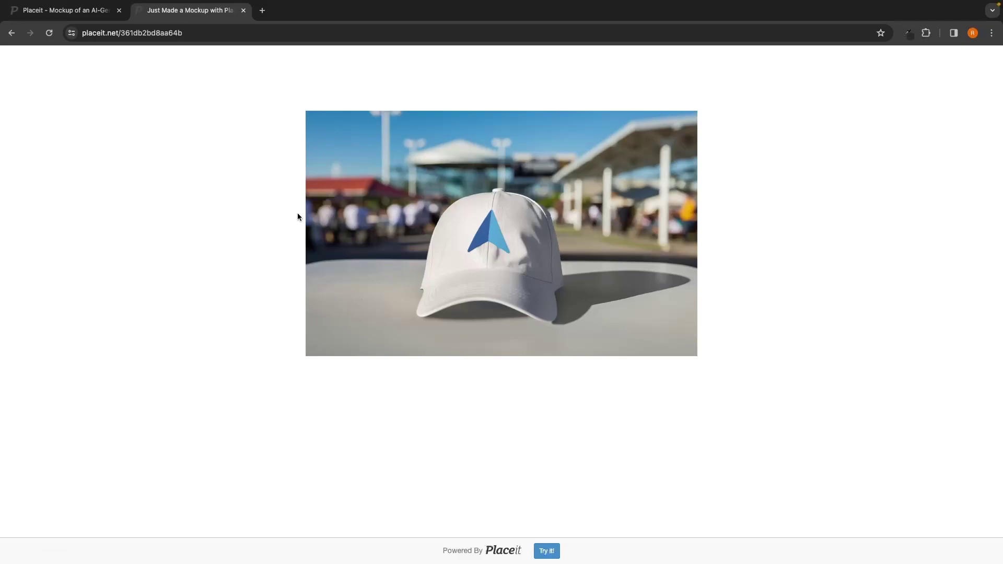
click(244, 11)
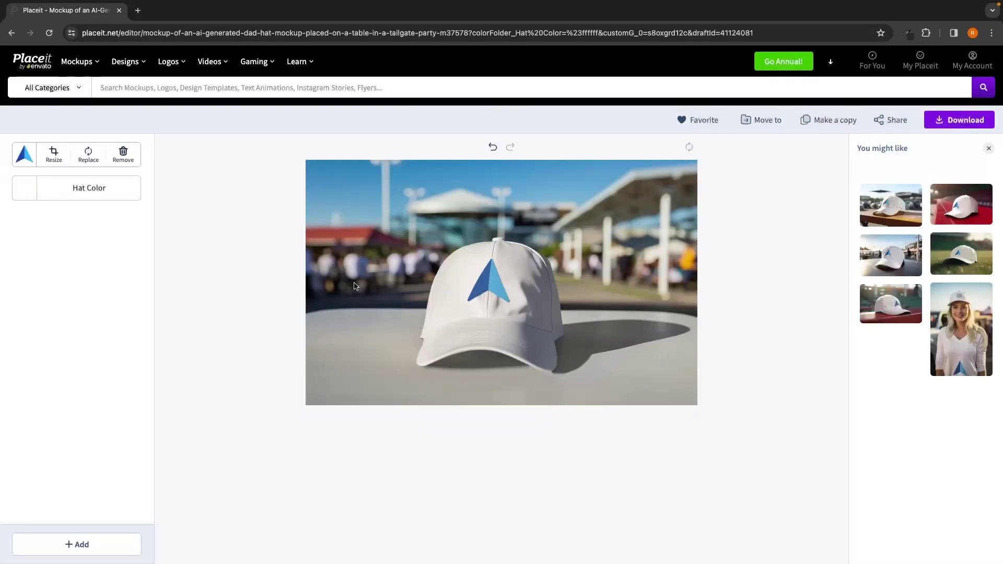
Download the processed hat mockup as a 6.6 MB PNG and open the image
click(954, 123)
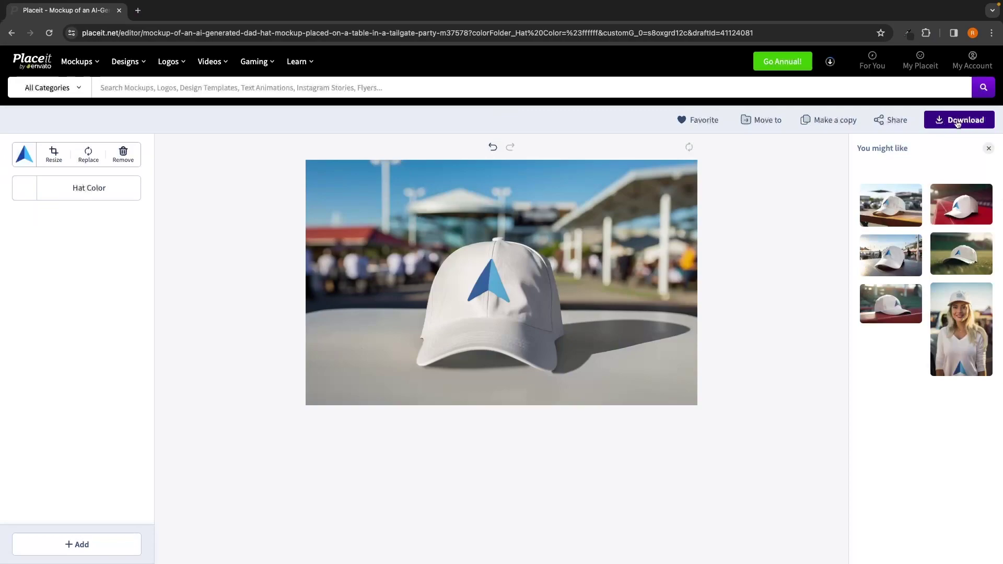
drag(810, 112, 914, 111)
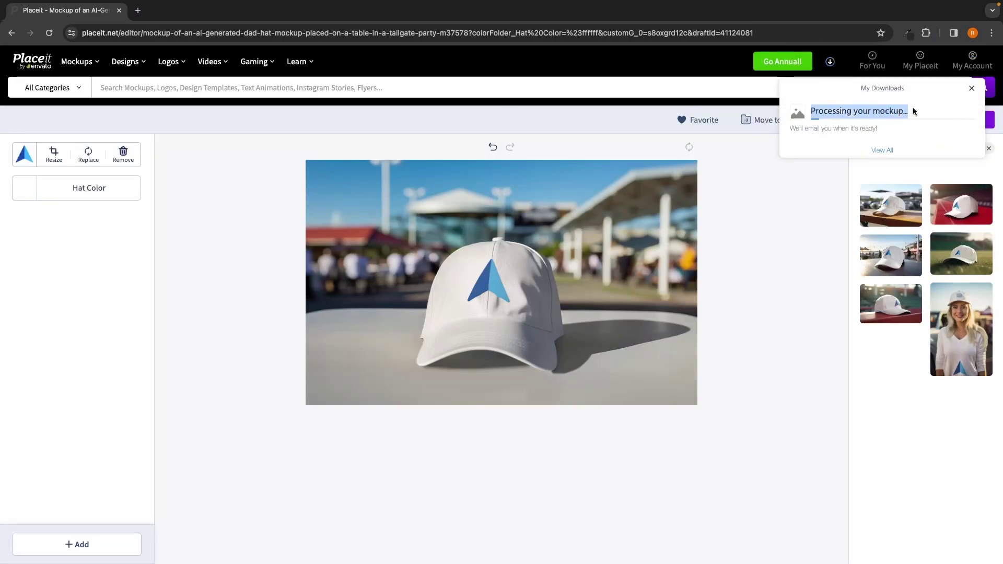
click(914, 112)
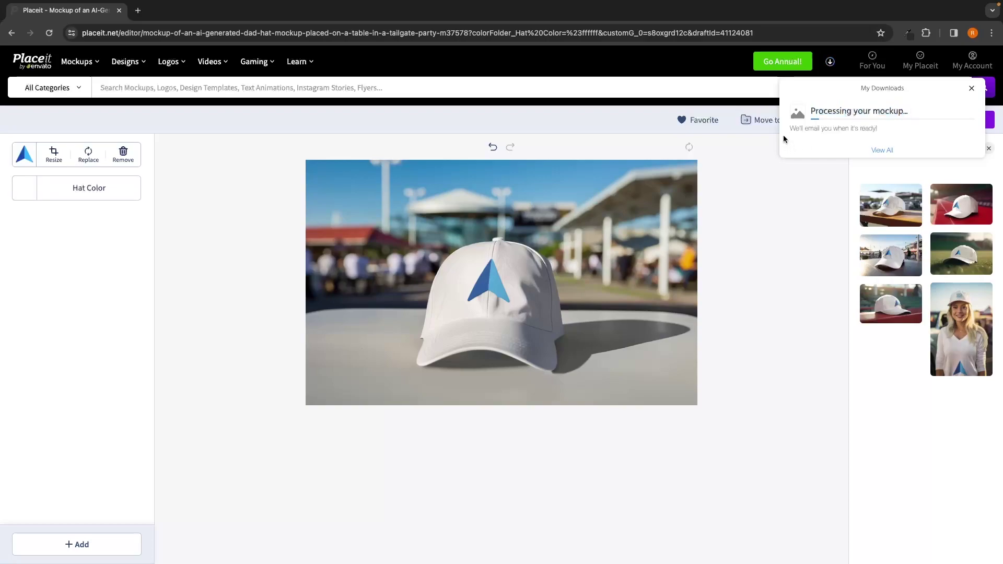
drag(791, 130, 890, 130)
click(888, 127)
drag(810, 112, 920, 114)
click(920, 114)
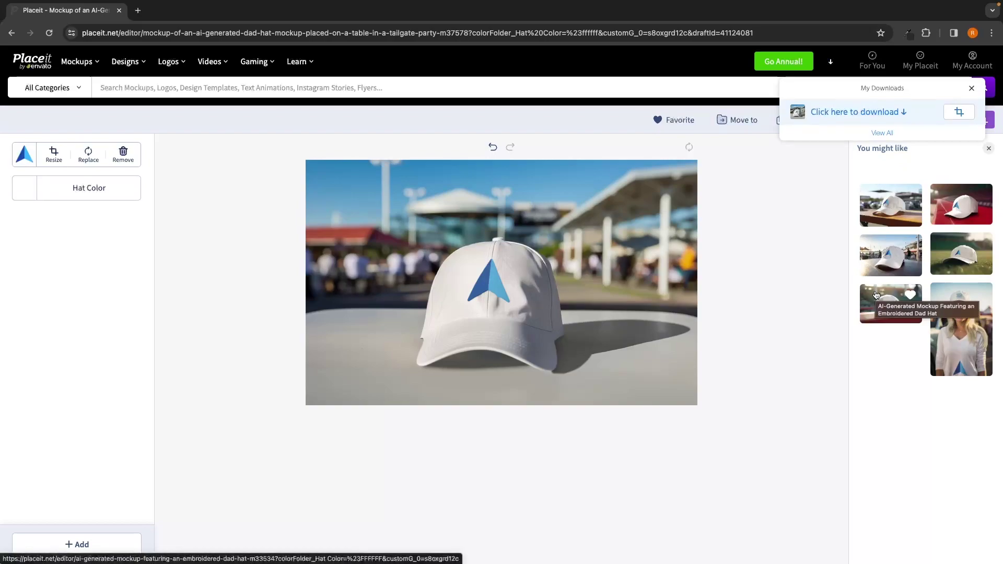
click(841, 117)
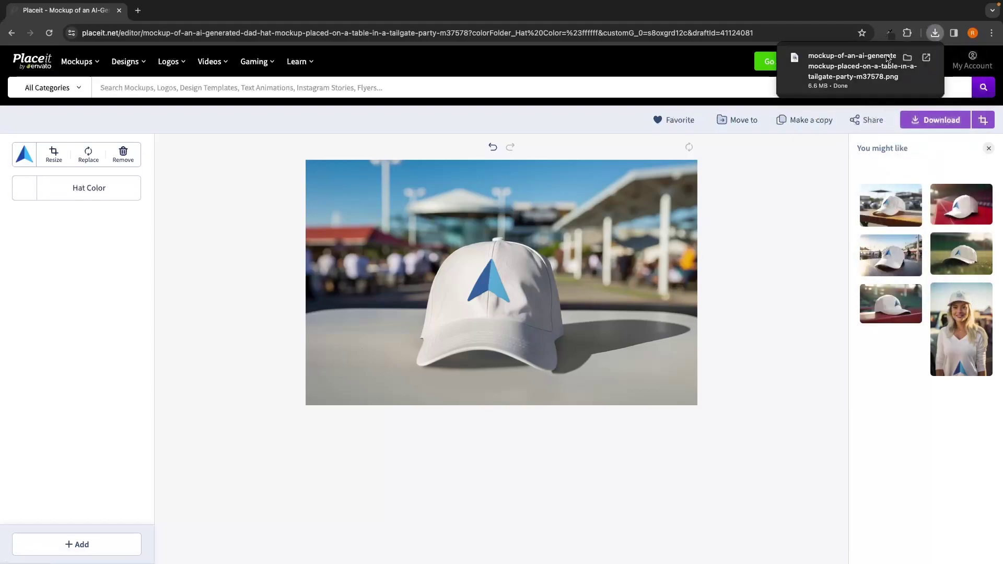
click(866, 68)
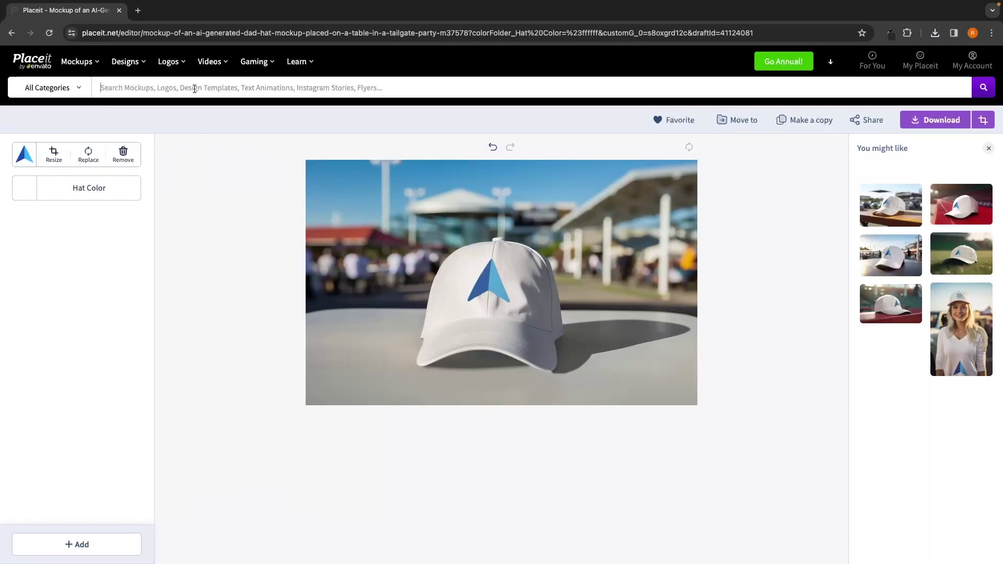
Search 'macbook mockup' and open the cozy candles-and-flowers MacBook Pro mockup
text(macbok)
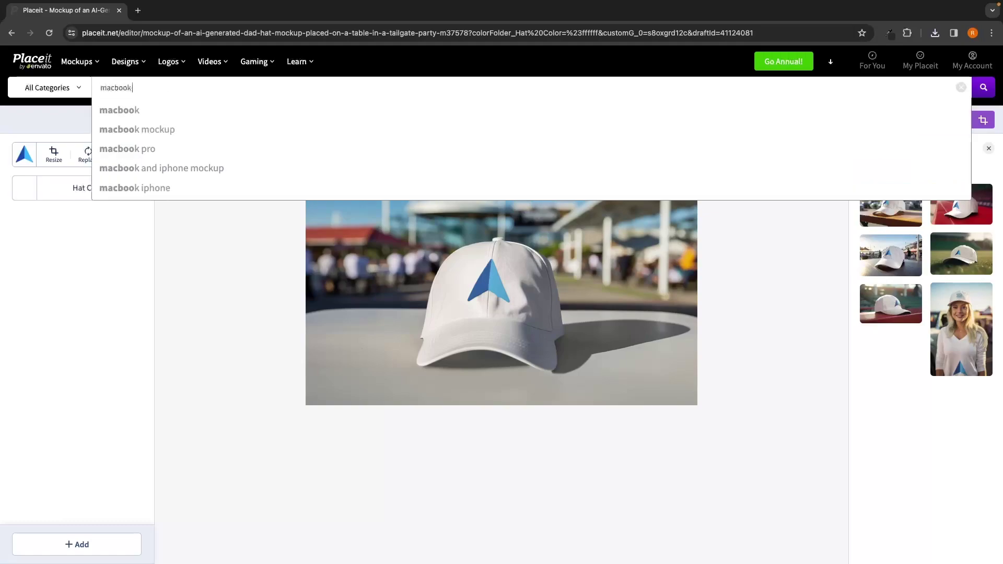
click(184, 129)
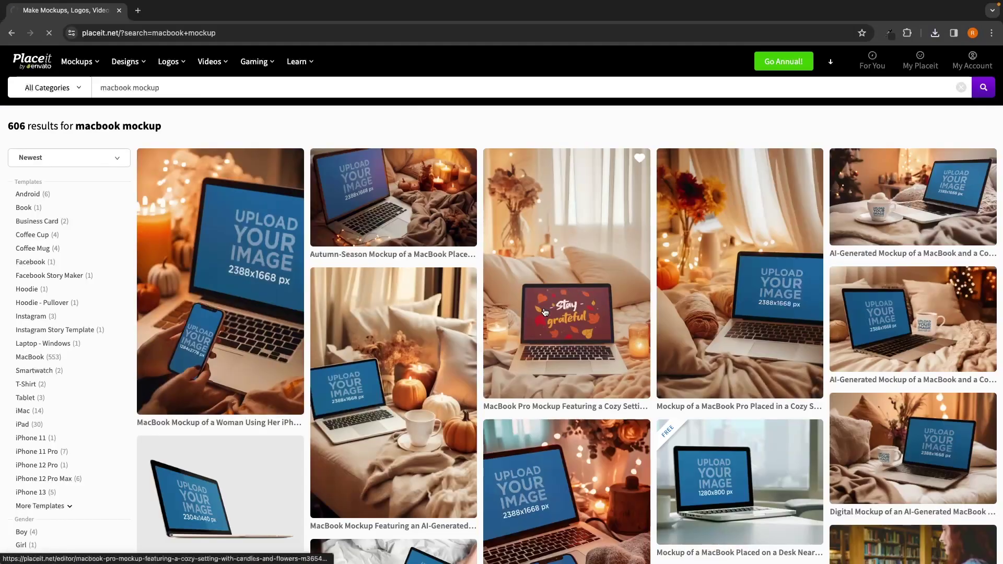
click(554, 302)
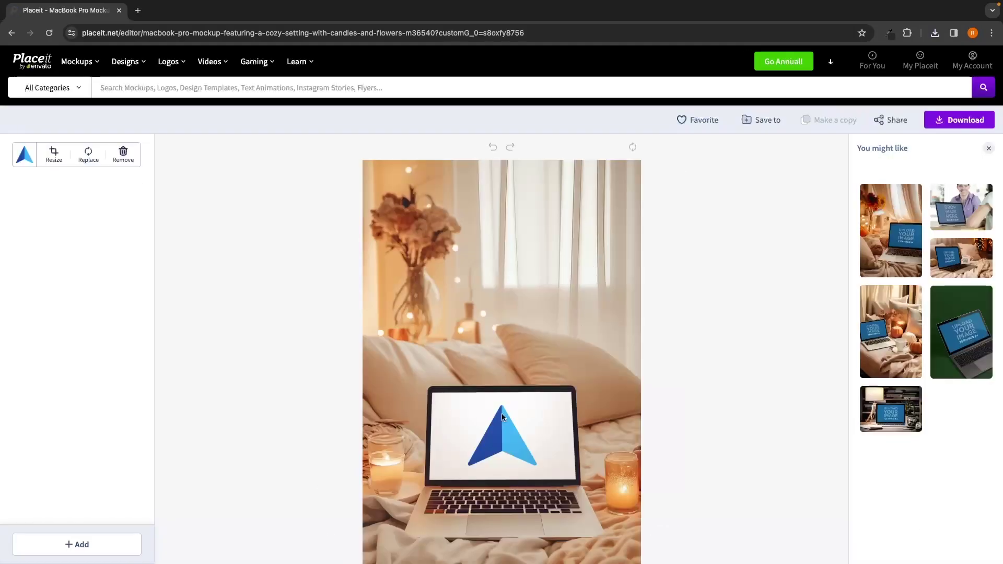
scroll(532, 298, down, 1)
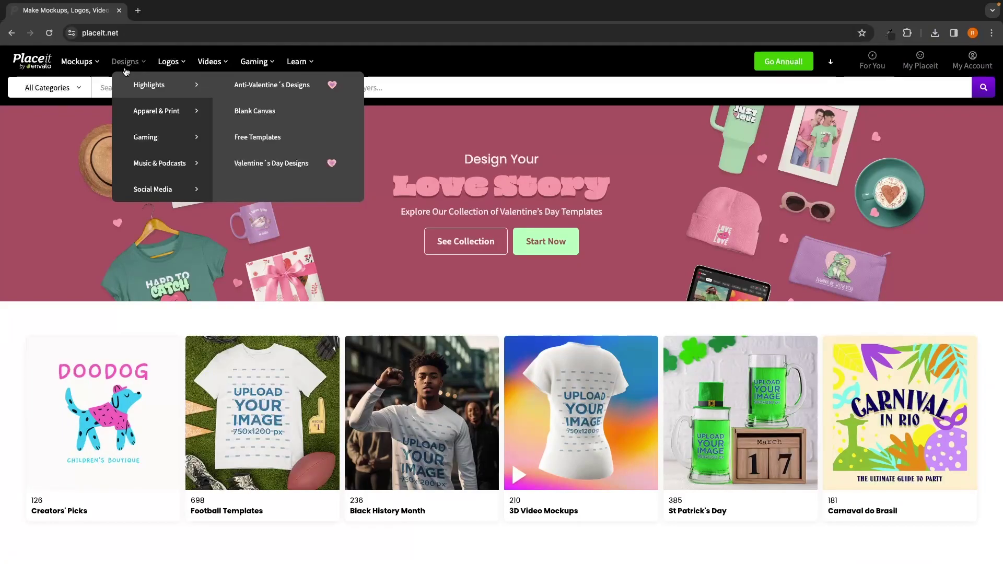
Show the design results sorted by popularity and browse through them
click(132, 65)
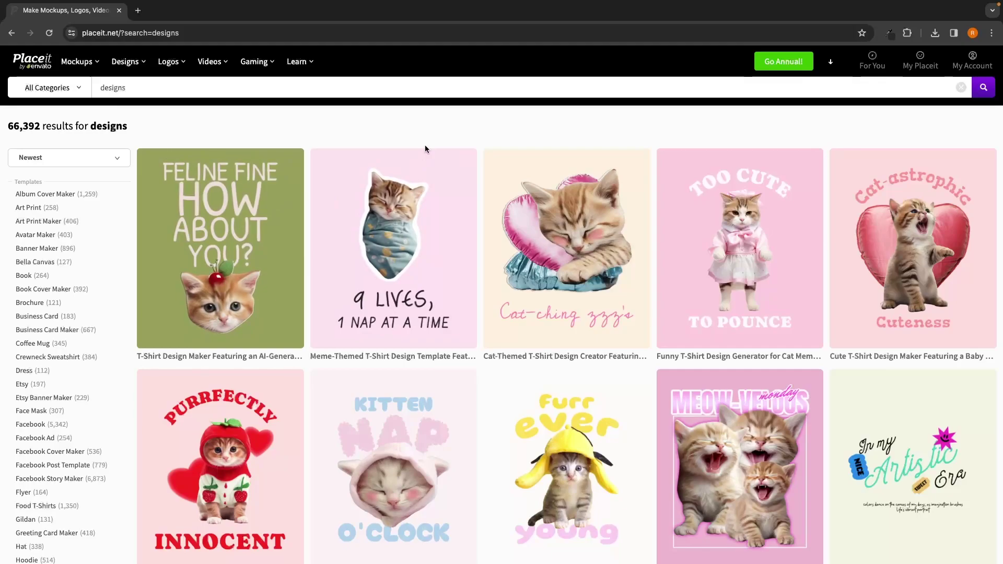
click(31, 158)
click(39, 180)
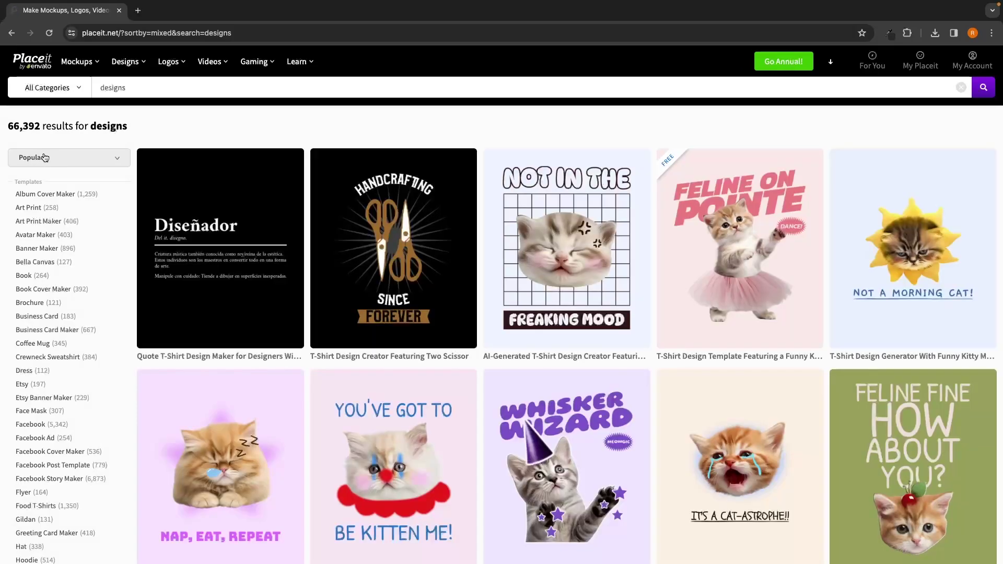
click(44, 158)
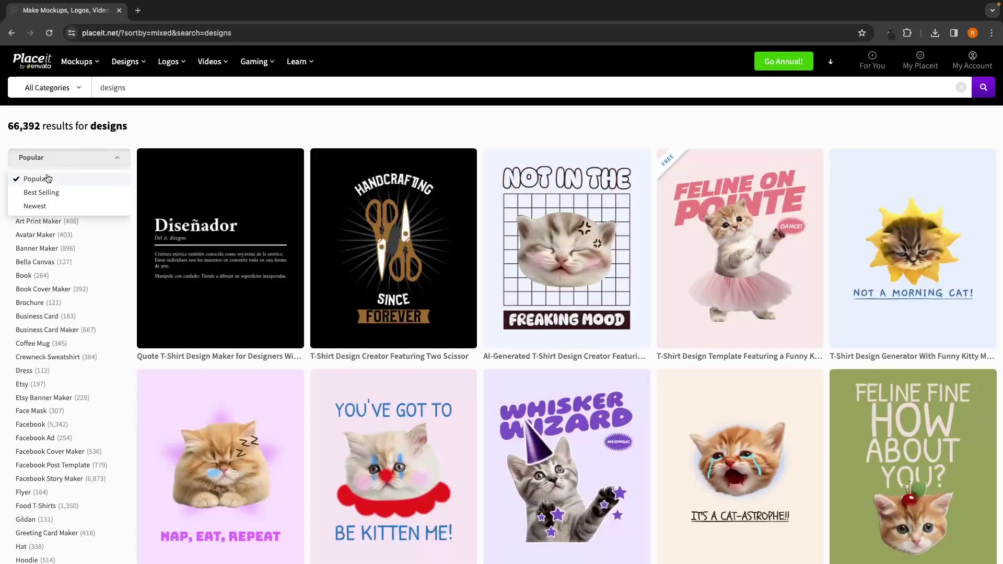
click(150, 133)
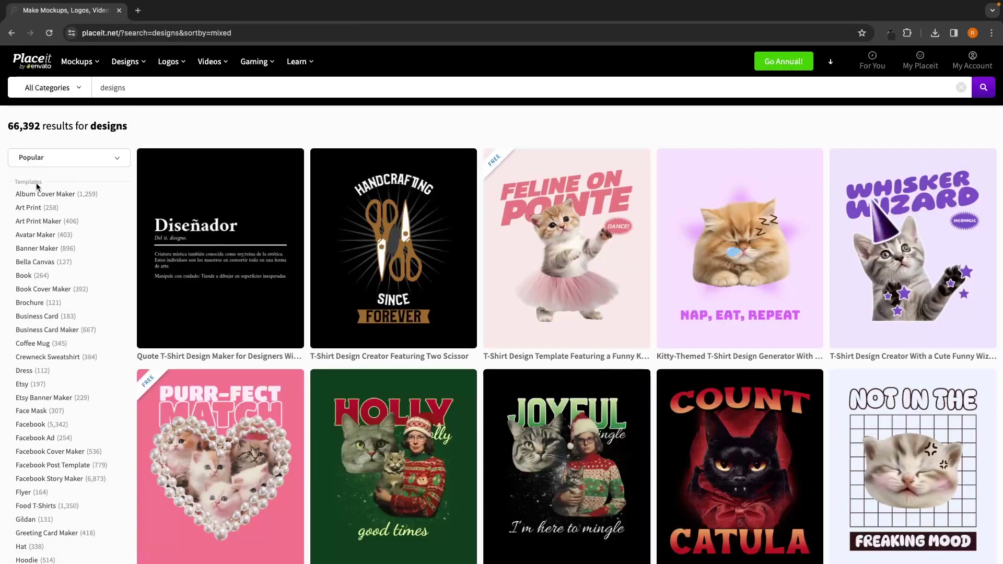
scroll(59, 228, down, 5)
scroll(59, 228, down, 15)
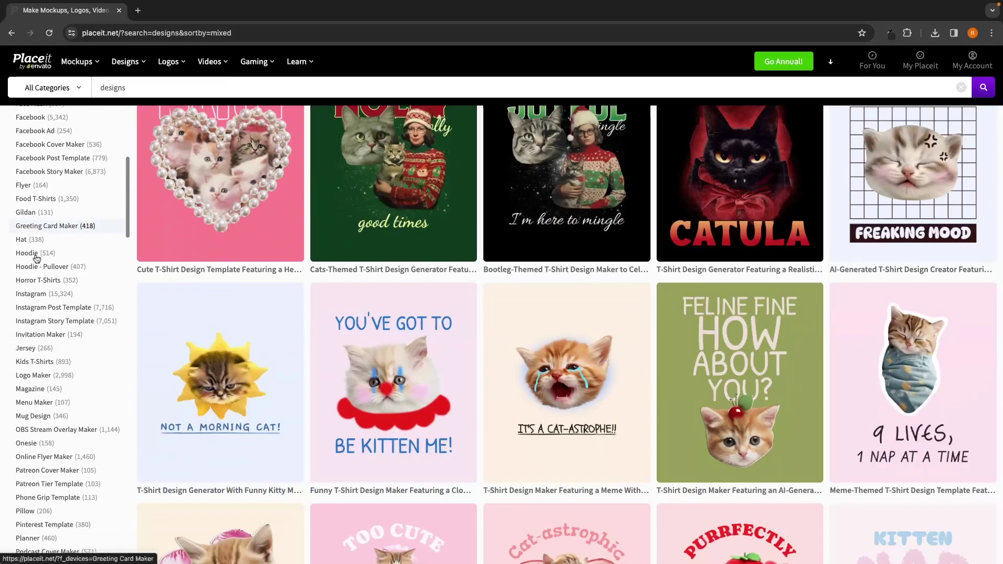
scroll(36, 259, down, 10)
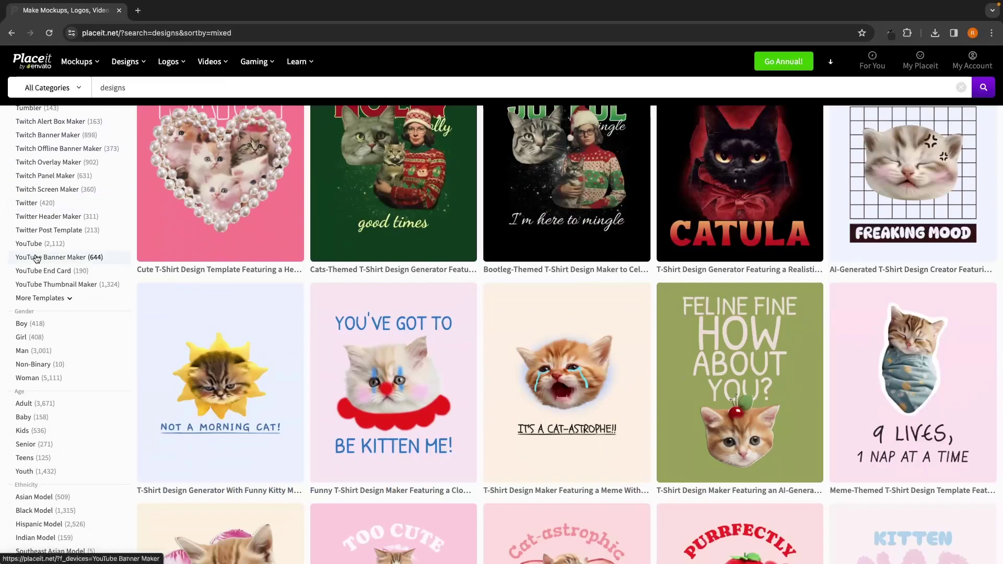
click(36, 259)
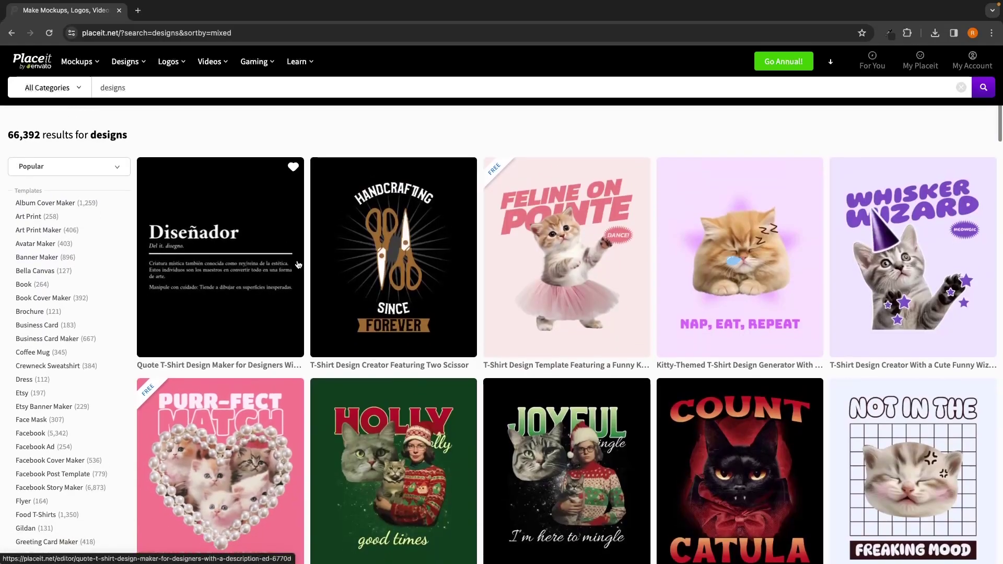
Search for 'halloween design' and browse the 1,370 templates
drag(138, 90, 100, 90)
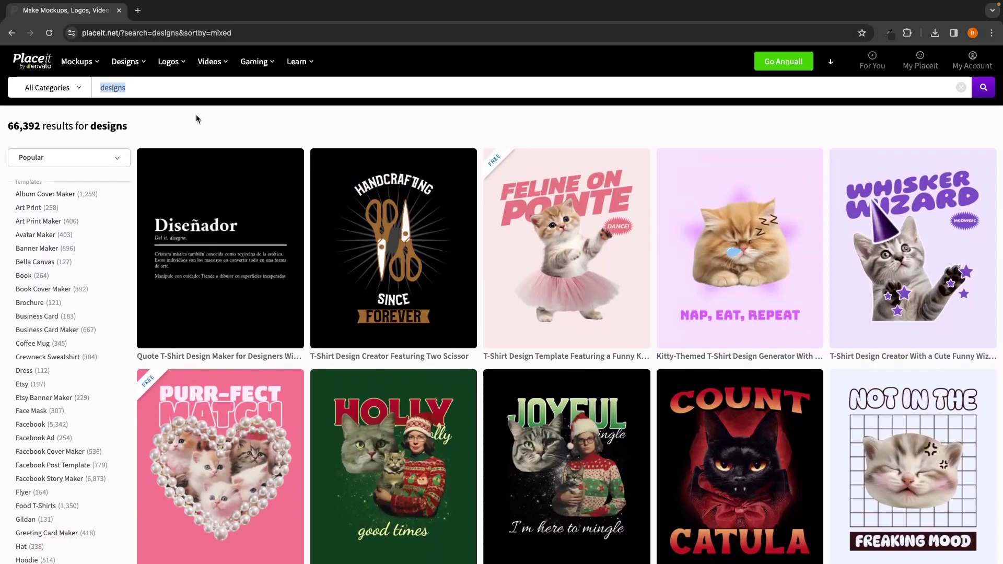
text(halloween design)
key(Return)
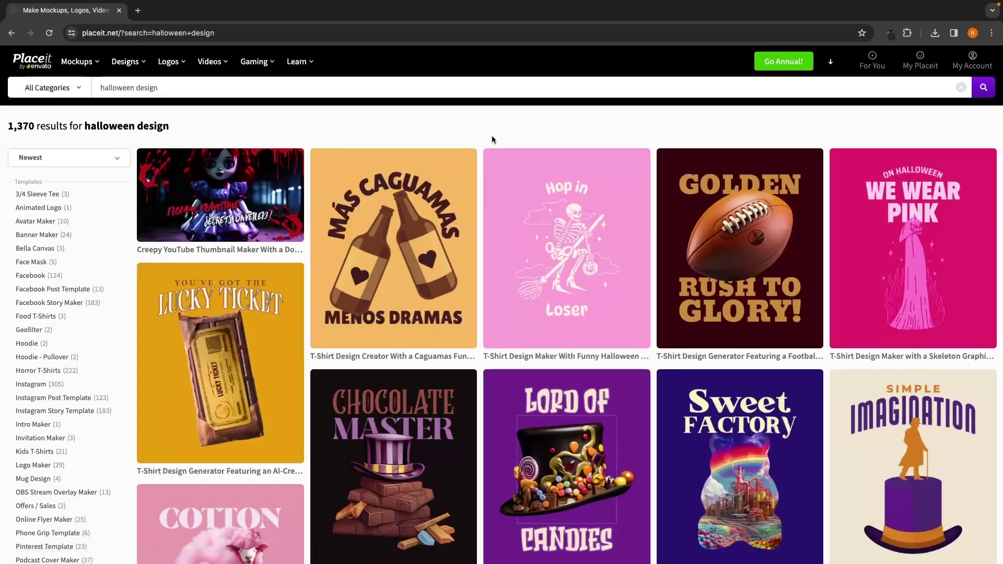
scroll(512, 188, down, 3)
scroll(568, 275, down, 4)
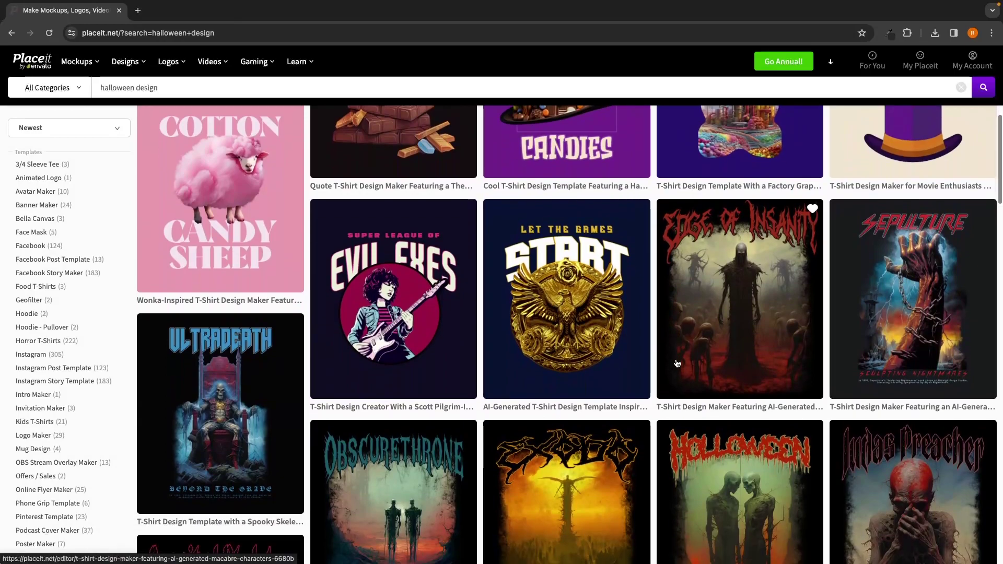
Change the search to 'cat design' to list its 1,349 results
double_click(119, 88)
text(cat)
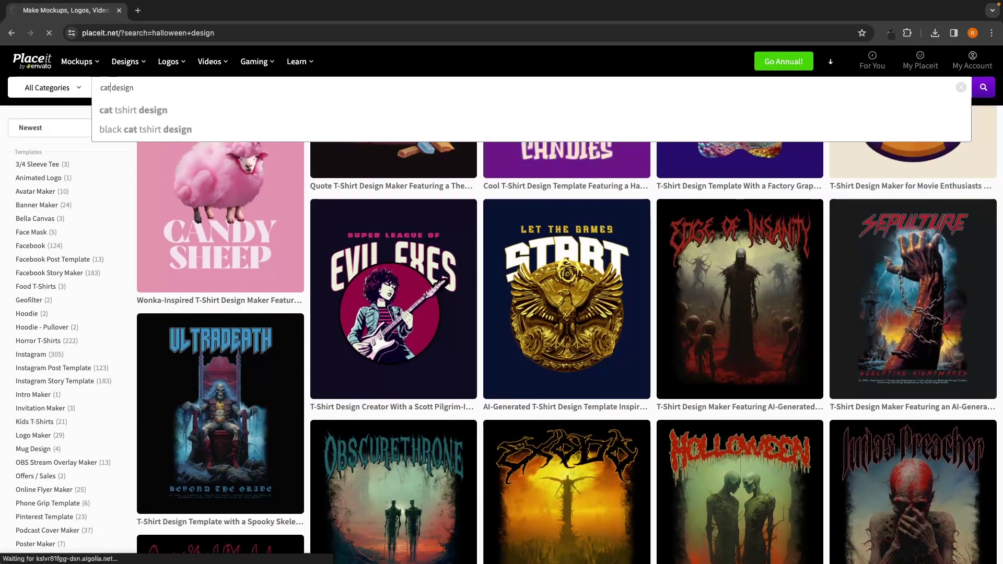
key(Return)
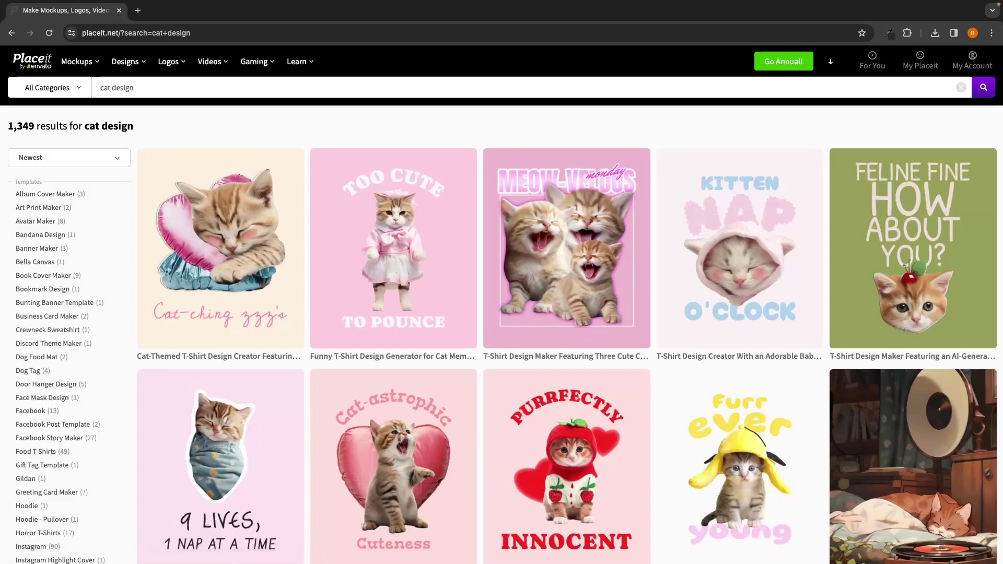
Open the pink-dressed kitten 'TOO CUTE TO POUNCE' T-shirt design in the editor
click(402, 226)
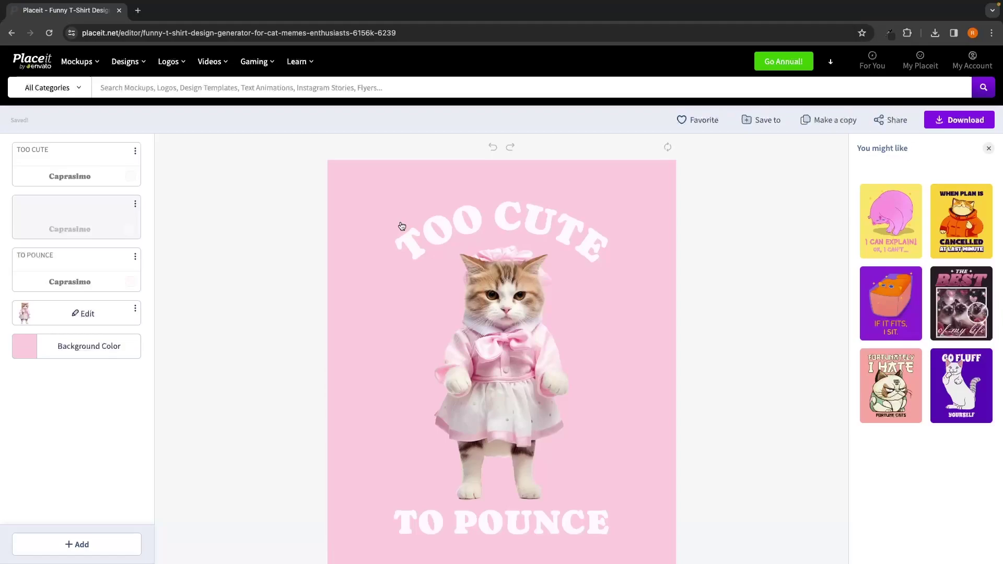
scroll(366, 226, down, 1)
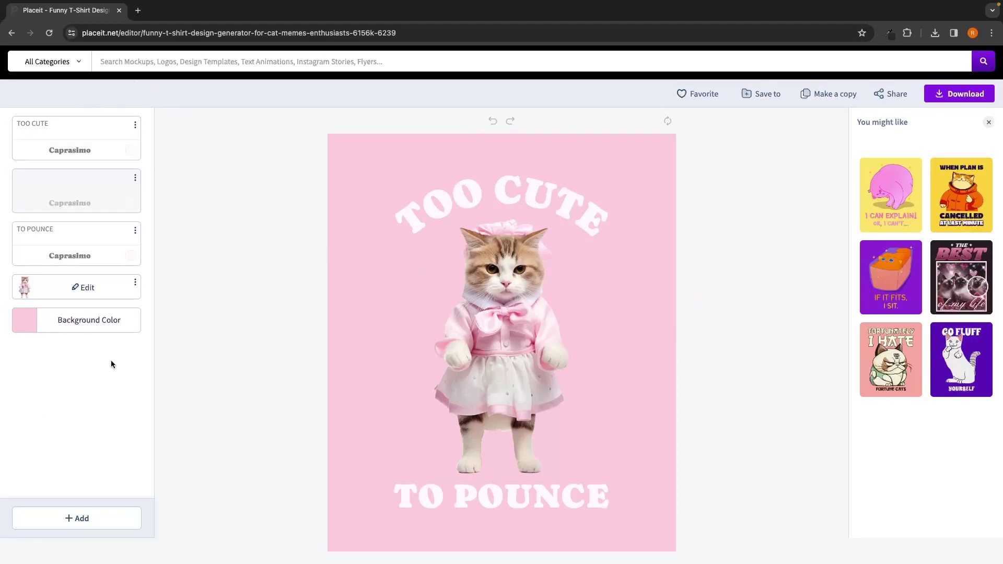
Replace the titles with 'G-Force North' on top and 'Cats' below
click(55, 126)
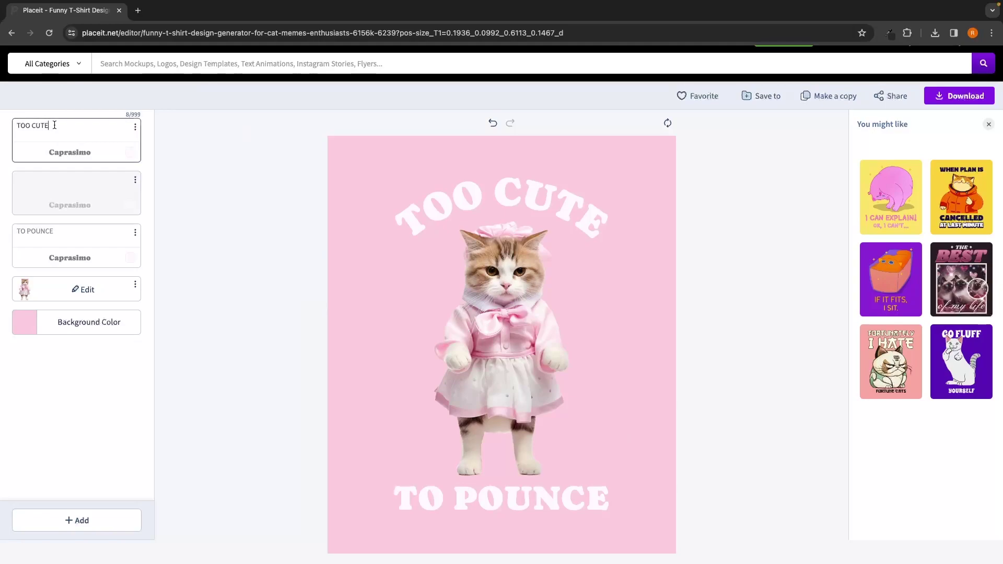
drag(55, 125, 10, 125)
key(BackSpace)
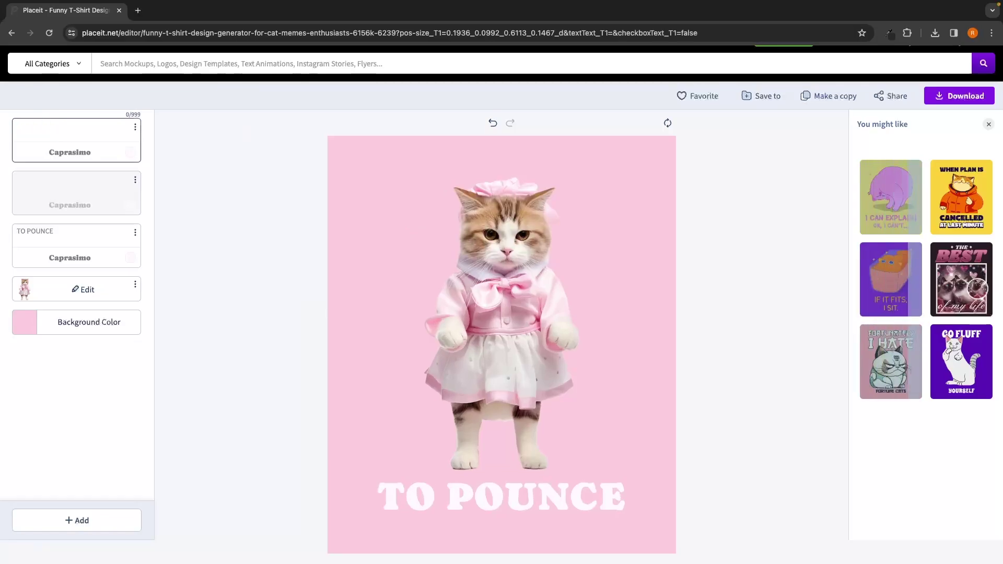
text(G-Force North)
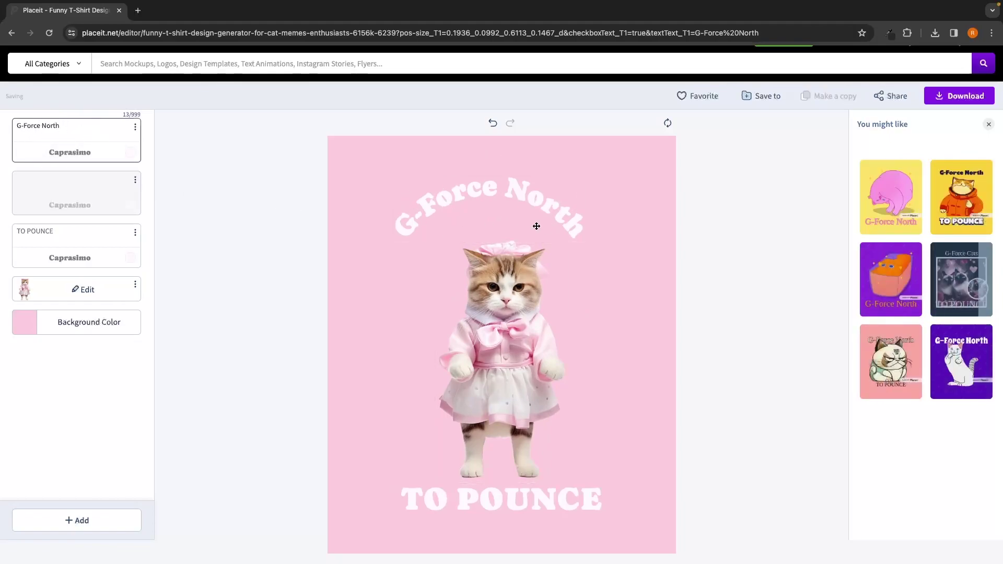
click(78, 233)
drag(83, 233, 2, 237)
text(Cats)
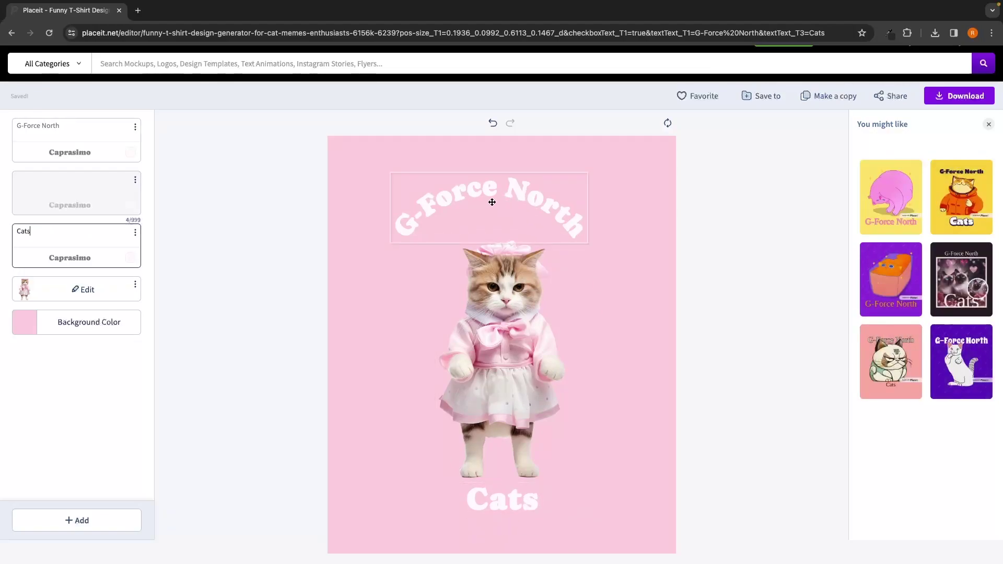
Enlarge and centre the G-Force North arch over the centred cat, and bring up replacement graphics
drag(506, 200, 524, 183)
drag(524, 311, 554, 298)
drag(527, 291, 514, 293)
click(582, 199)
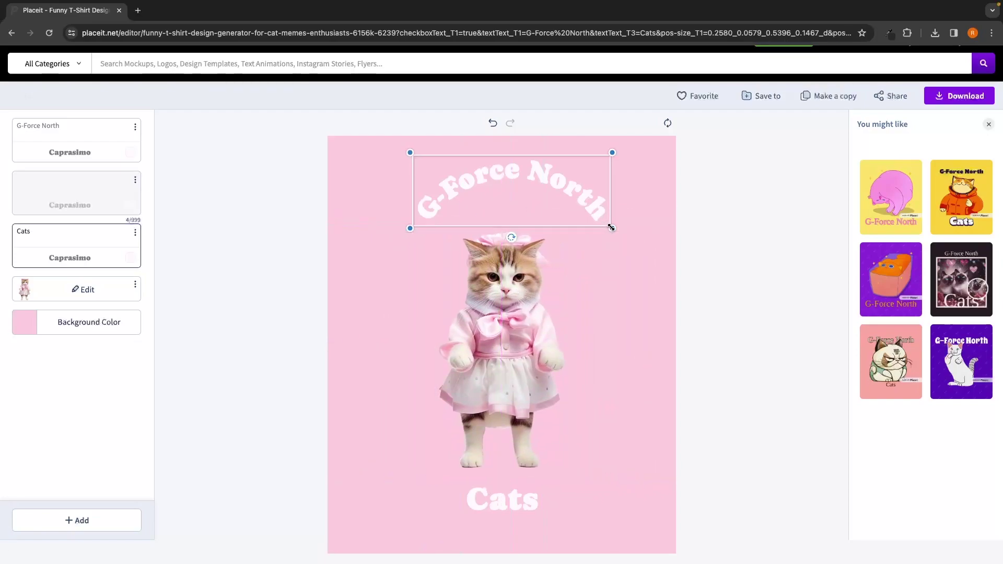
drag(612, 229, 674, 260)
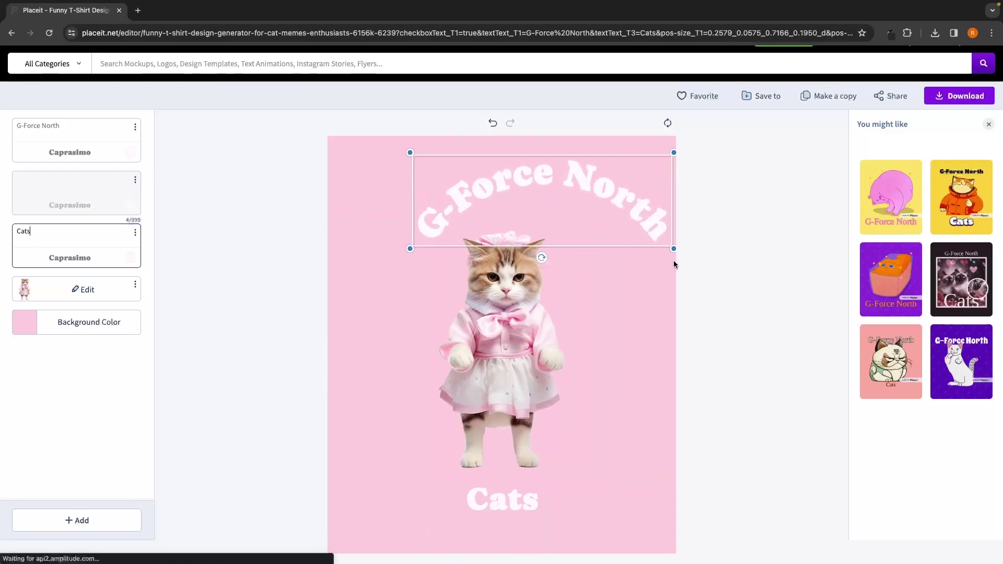
drag(515, 180, 488, 179)
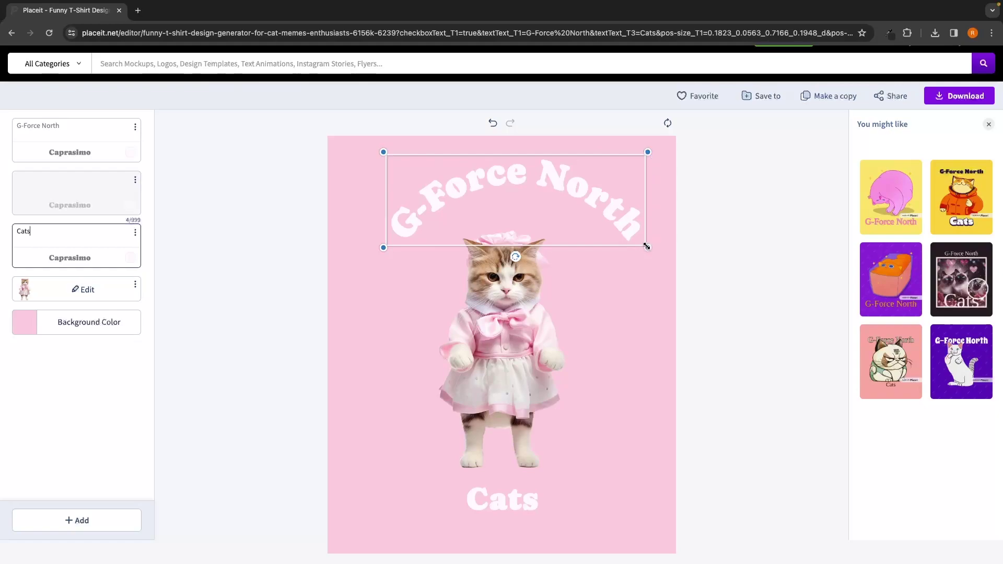
mouse_move(523, 189)
mouse_down()
mouse_move(509, 188)
mouse_move(513, 203)
mouse_up()
click(656, 307)
drag(505, 311, 505, 301)
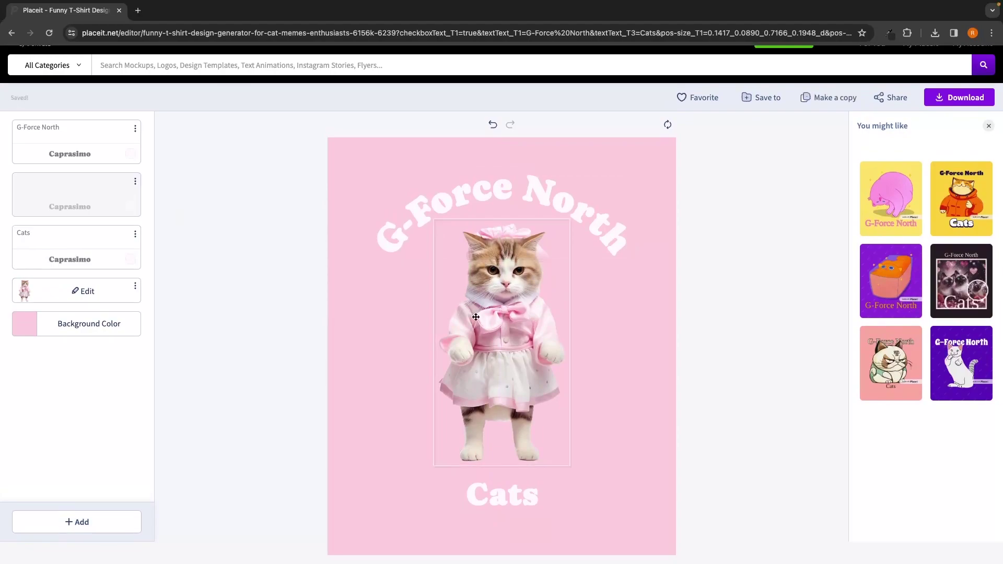
click(495, 317)
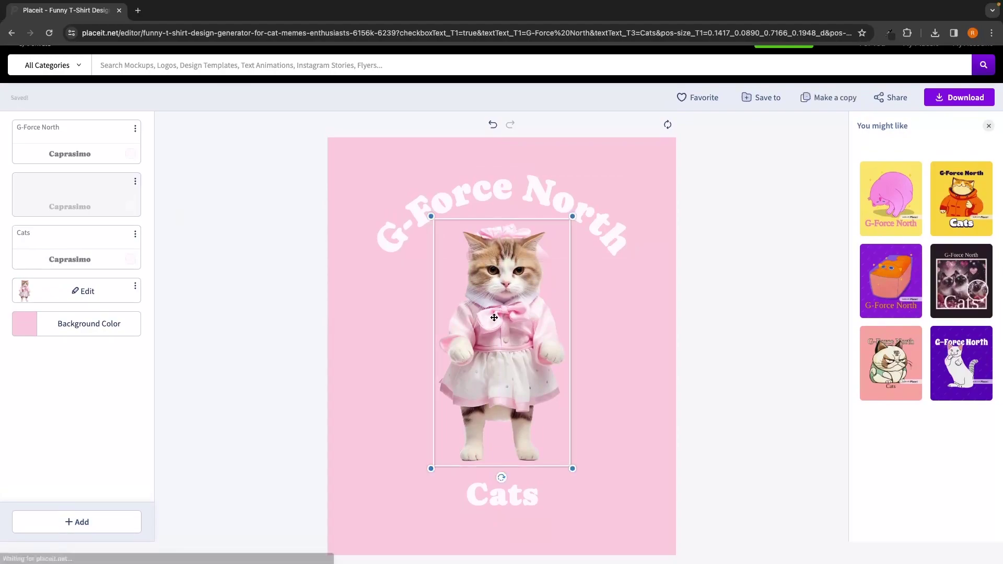
click(87, 291)
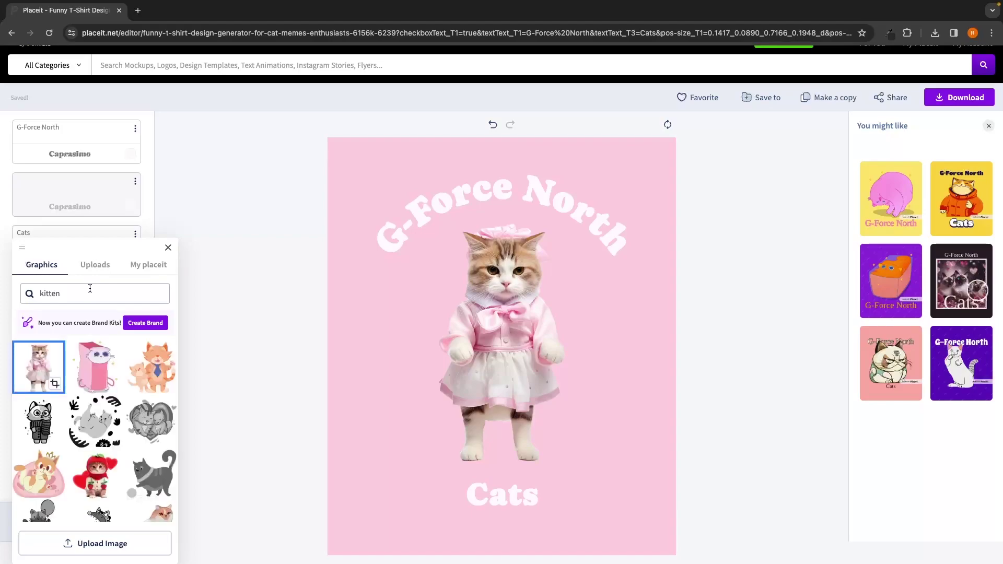
Search graphics for 'cats' and swap in the strawberry-hooded kitten
scroll(99, 355, down, 4)
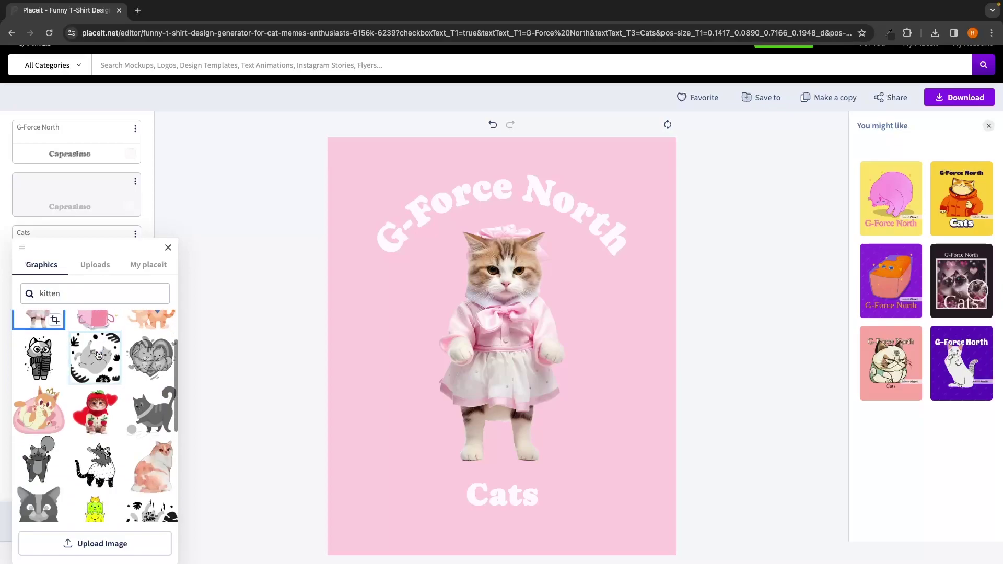
scroll(99, 355, up, 6)
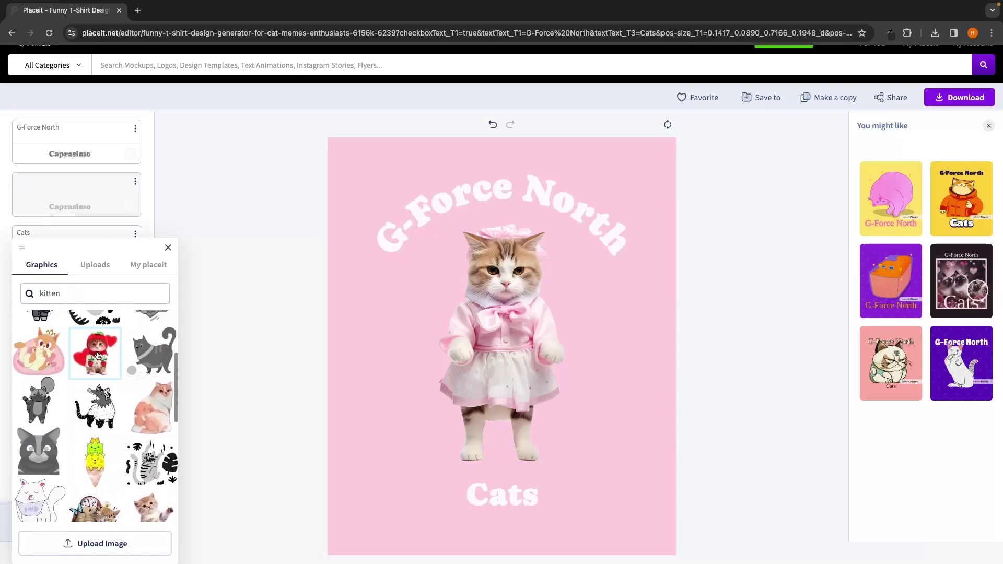
click(92, 290)
key(ctrl+a)
text(cats)
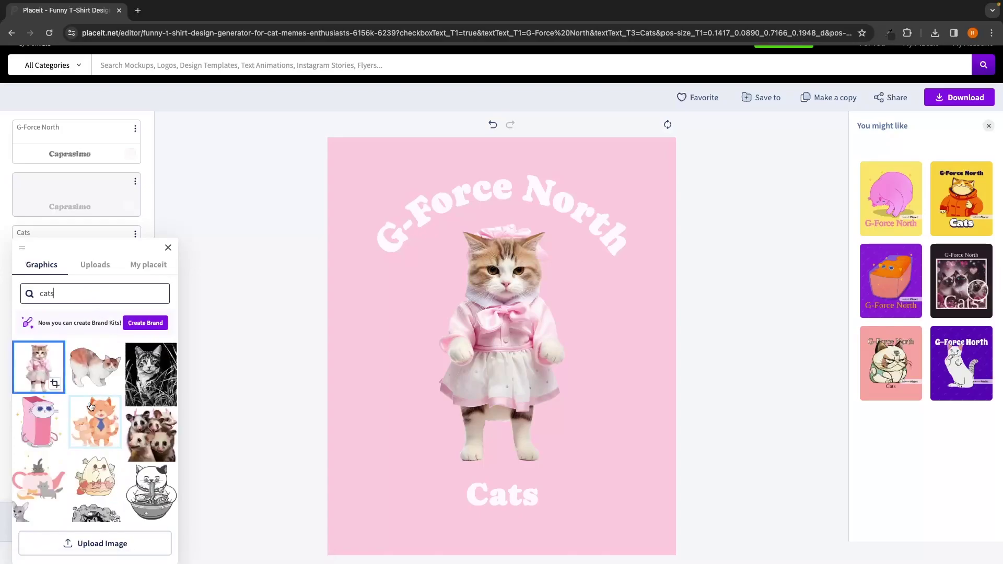
scroll(101, 407, down, 3)
scroll(102, 408, down, 5)
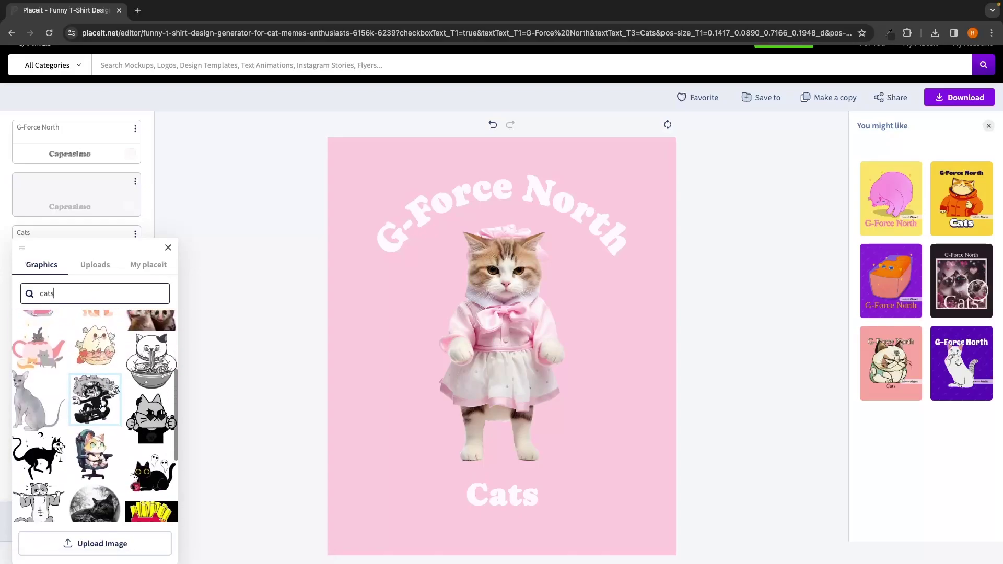
click(94, 420)
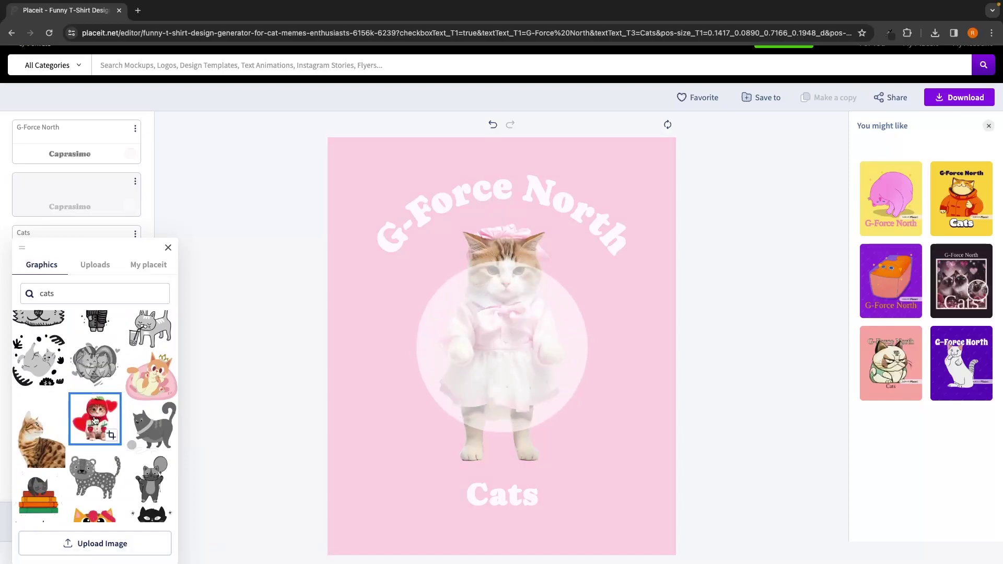
Enlarge the strawberry kitten graphic and centre it between the two titles
click(501, 293)
drag(575, 354, 678, 469)
drag(583, 361, 524, 361)
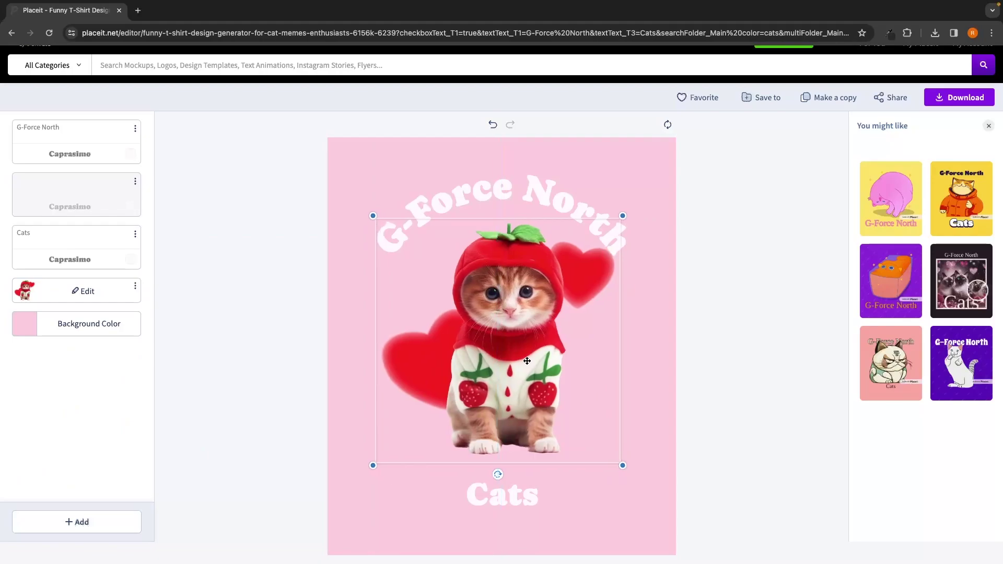
click(635, 331)
Unhide the strawberry kitten image layer and raise the G-Force North arch slightly
click(495, 340)
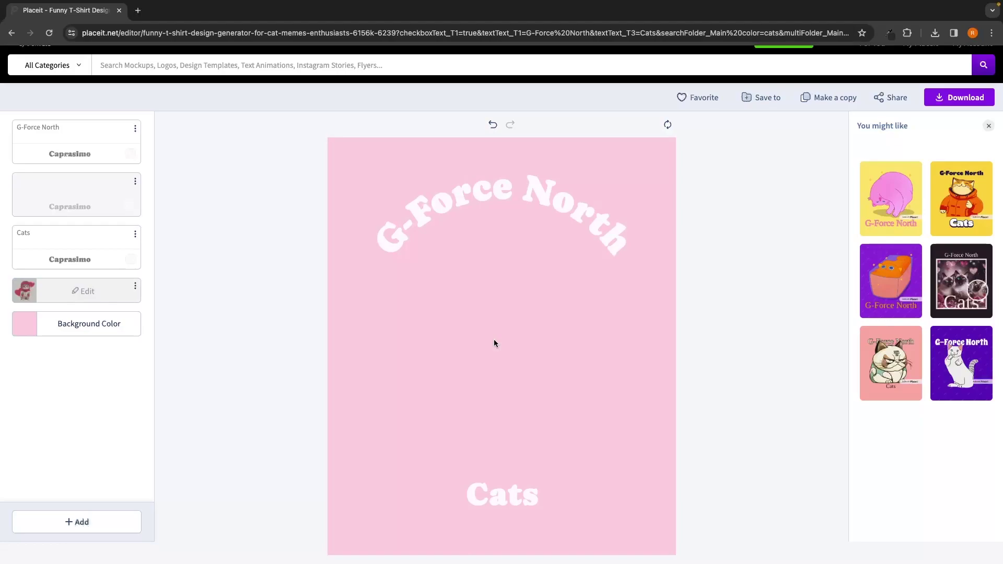
click(135, 286)
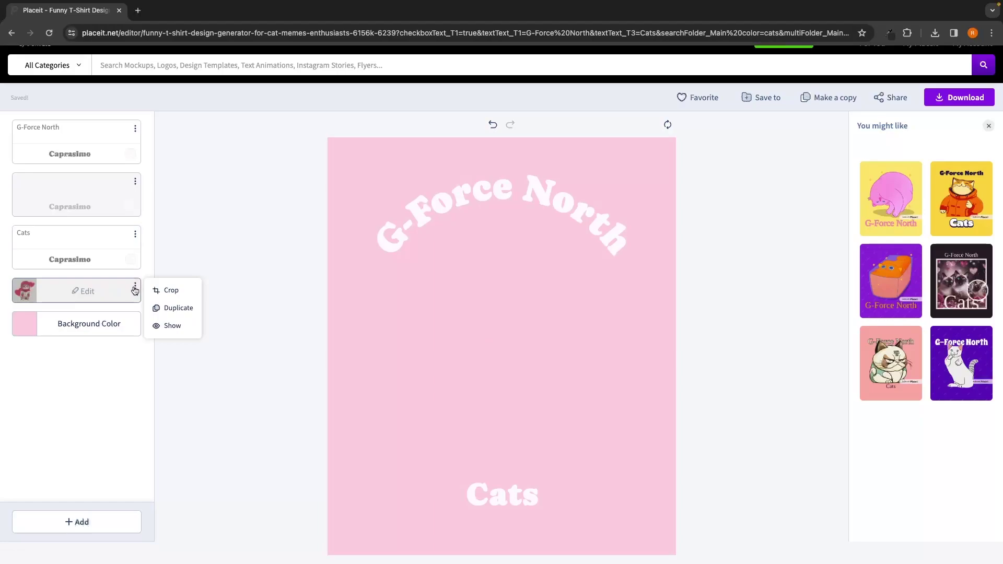
click(172, 326)
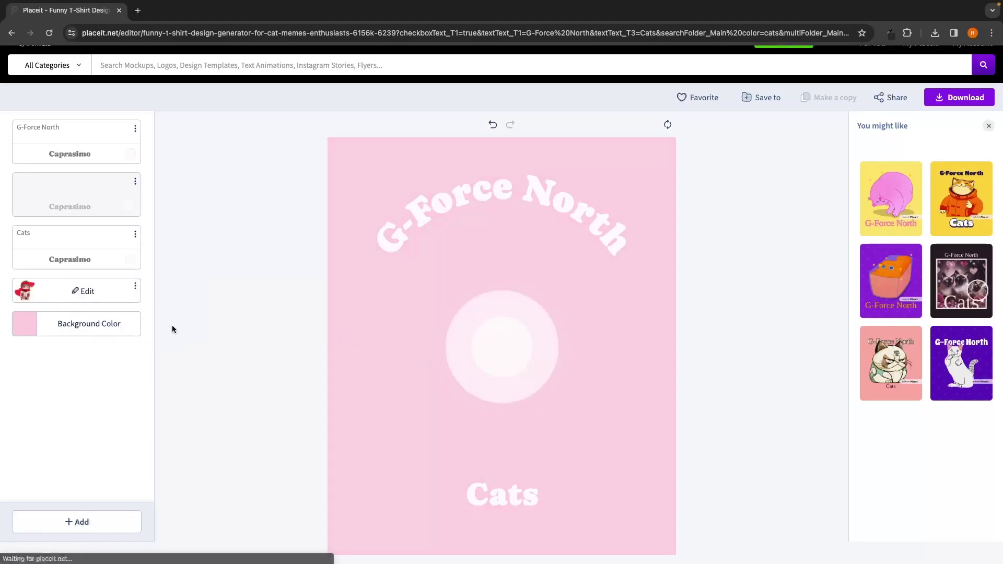
drag(520, 211, 523, 204)
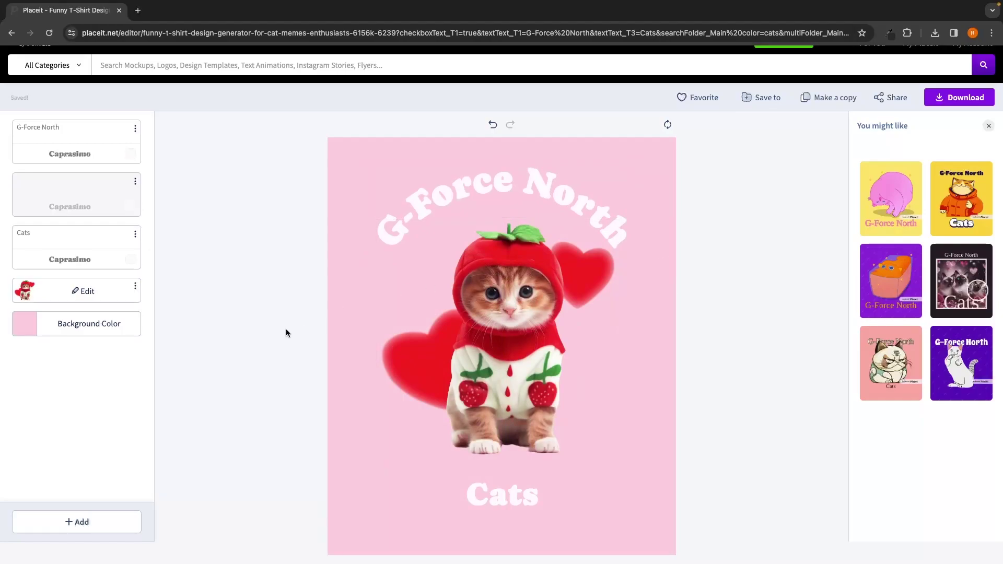
click(88, 521)
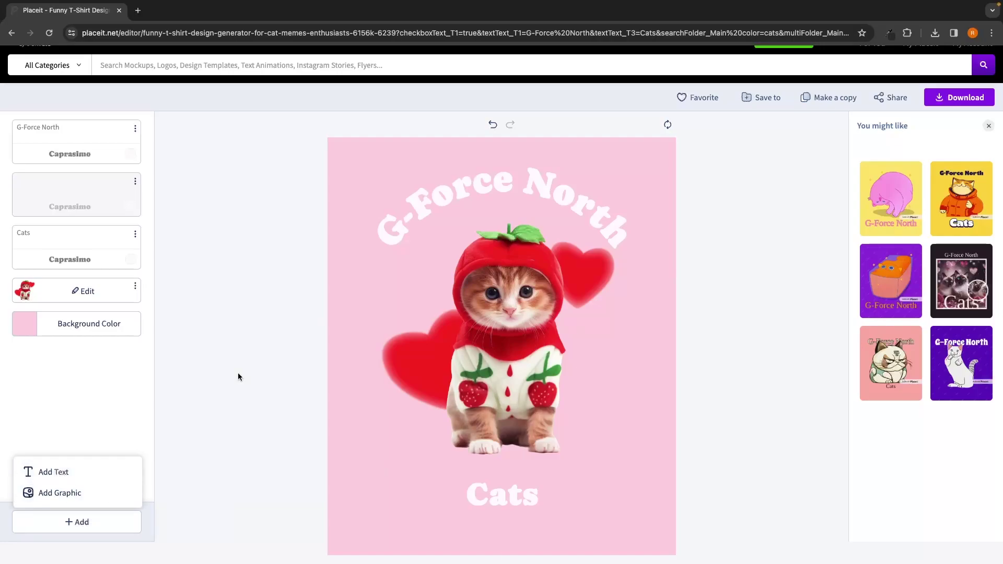
Add a 'subscribe' text label, shrink it, and place it at the upper left over the arch
click(61, 473)
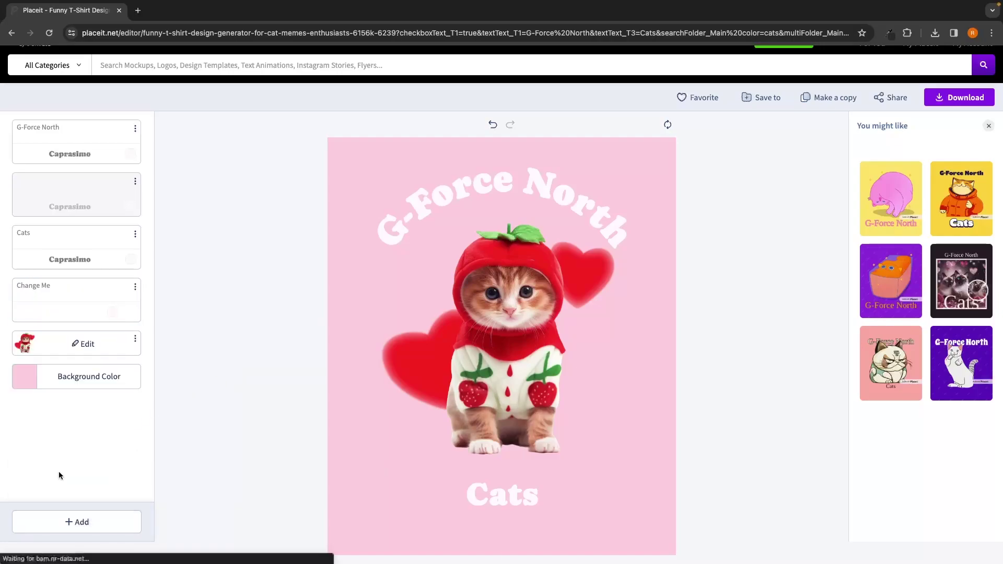
click(500, 342)
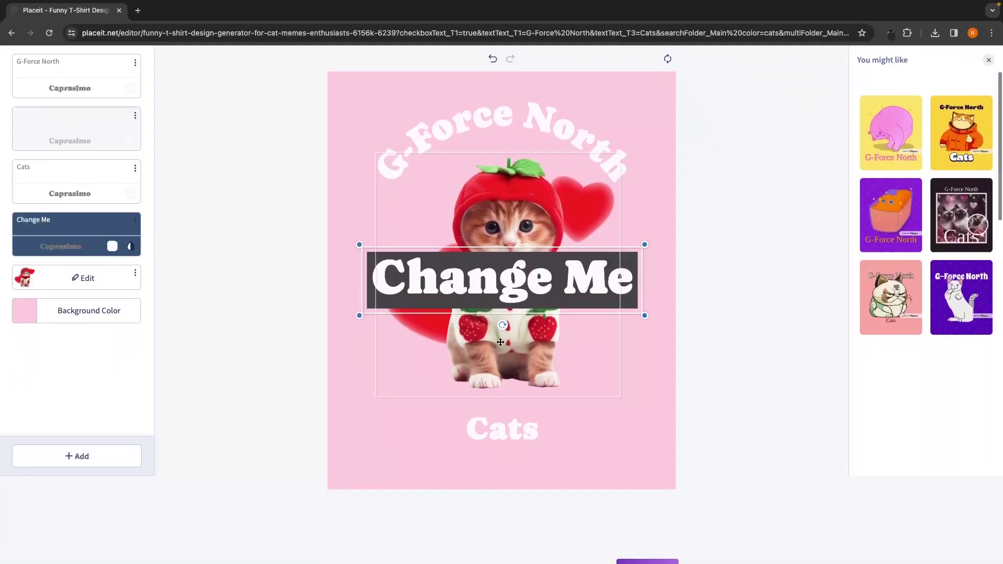
text(subscribe)
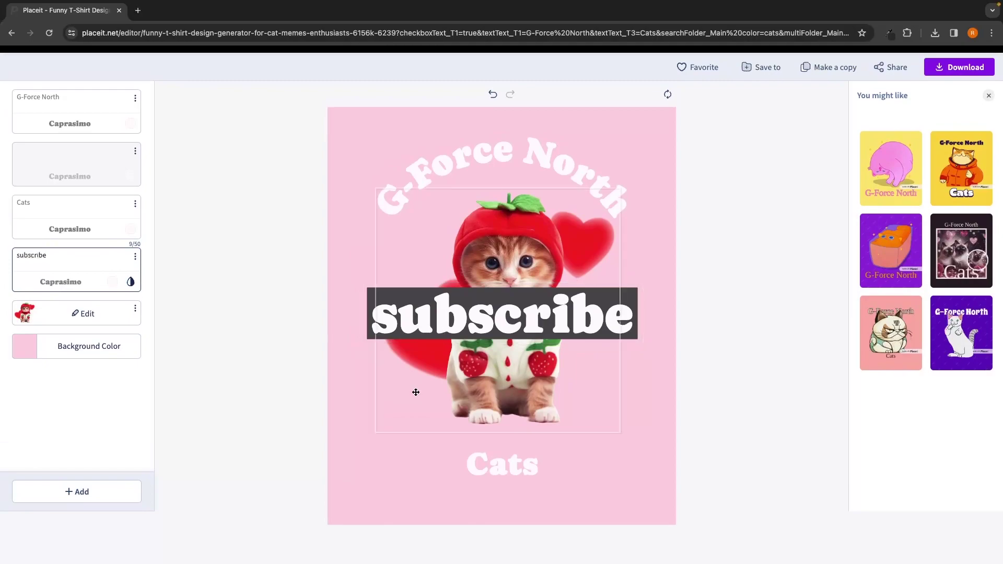
click(617, 329)
drag(643, 347, 479, 297)
drag(359, 286, 345, 208)
click(79, 492)
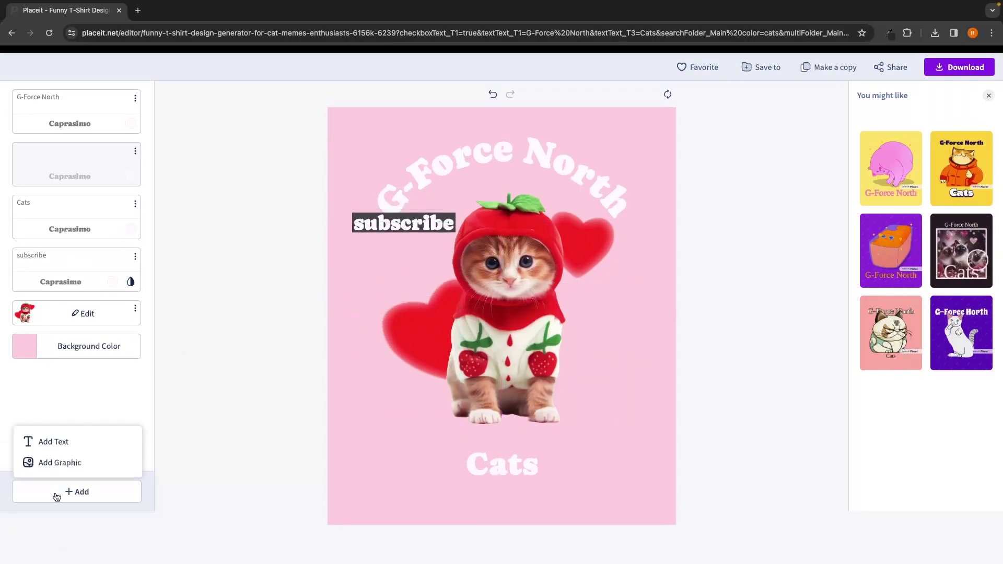
Browse the Graphics, uploaded images and previous designs panels for something to add
click(71, 463)
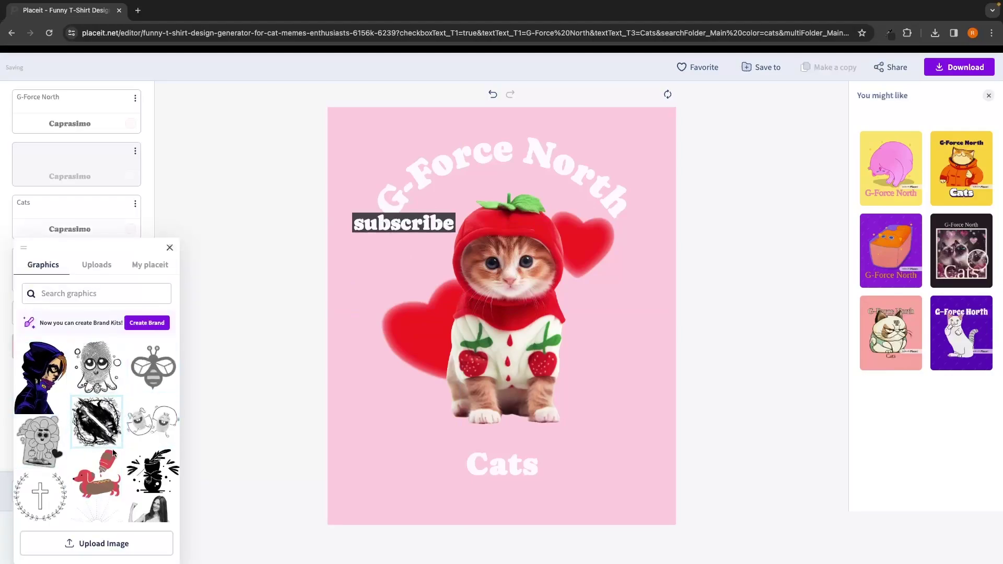
scroll(116, 455, down, 3)
scroll(116, 454, down, 1)
scroll(116, 454, up, 2)
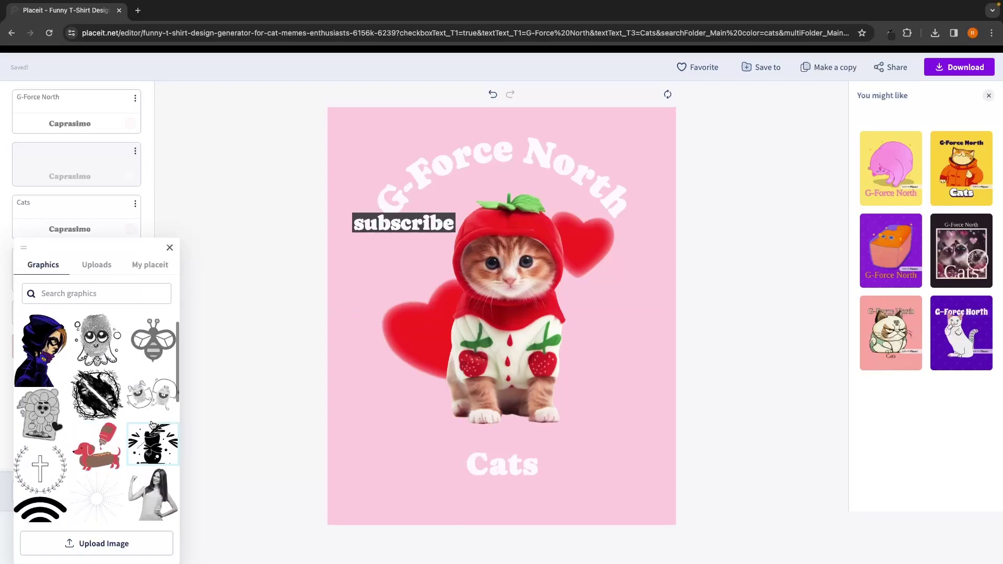
click(90, 271)
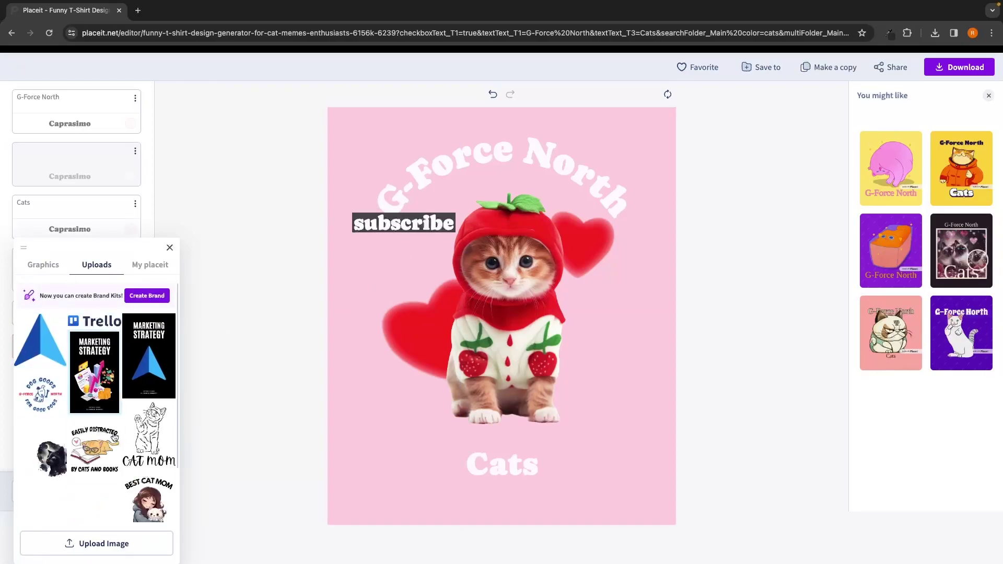
click(150, 264)
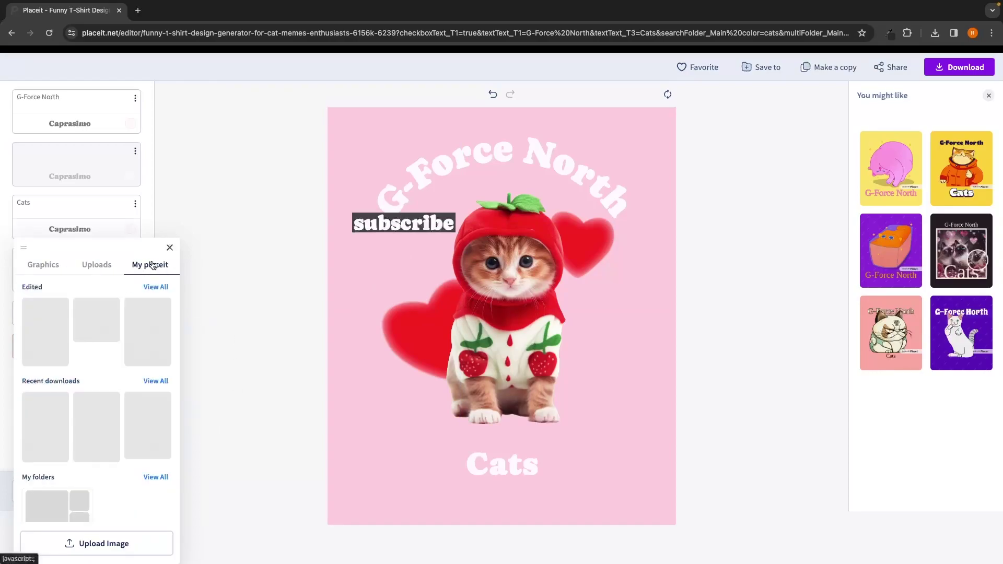
scroll(92, 375, down, 4)
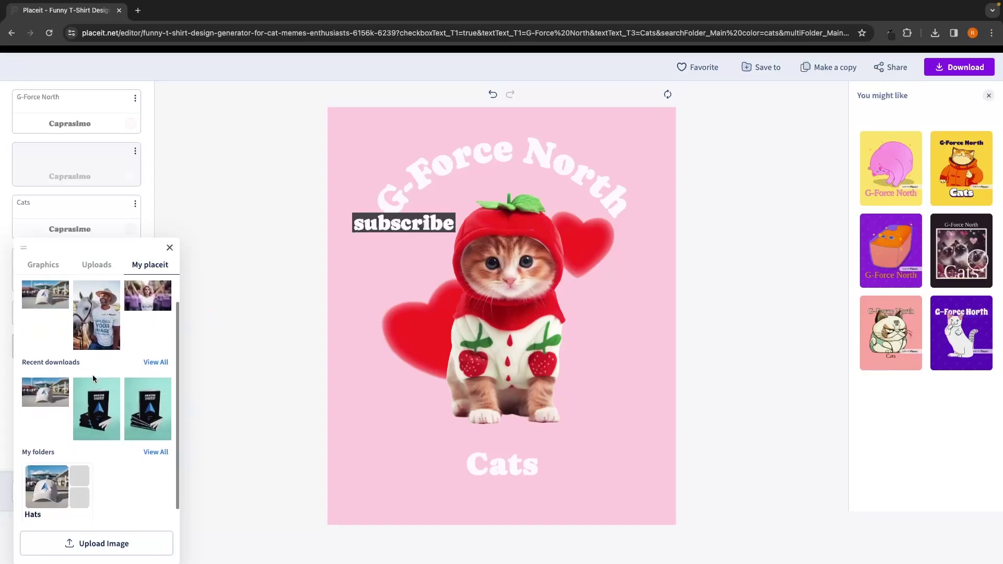
scroll(93, 378, up, 3)
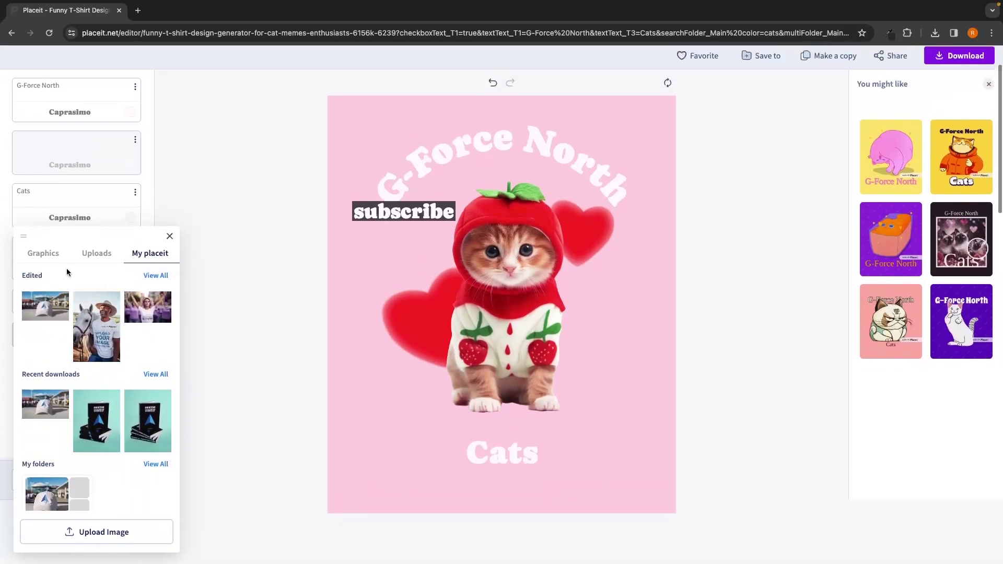
click(54, 259)
Add the gaming-chair cat from a 'cat' graphics search at the right edge, and shift the kitten left
click(76, 285)
text(cat)
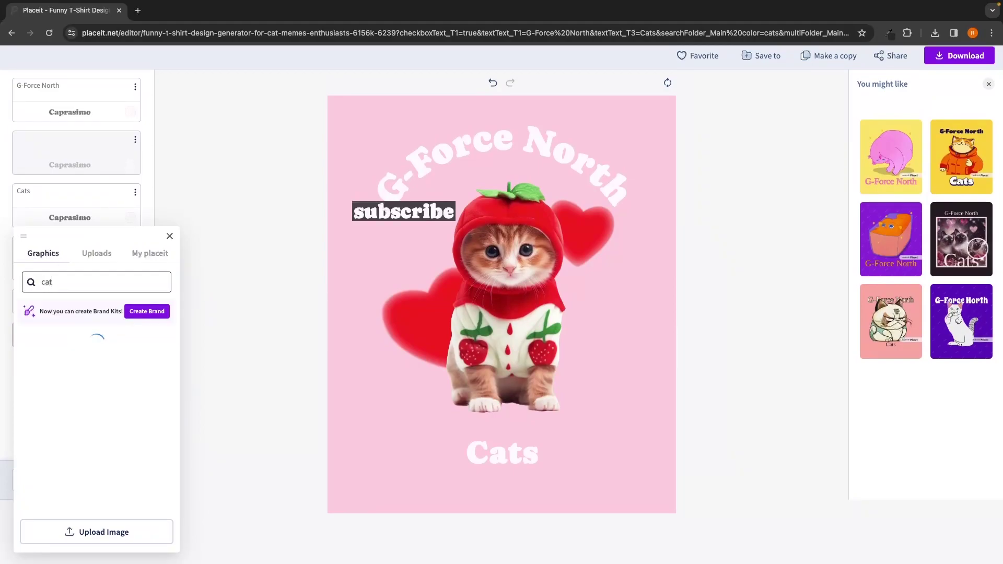
scroll(153, 387, down, 2)
scroll(153, 387, down, 3)
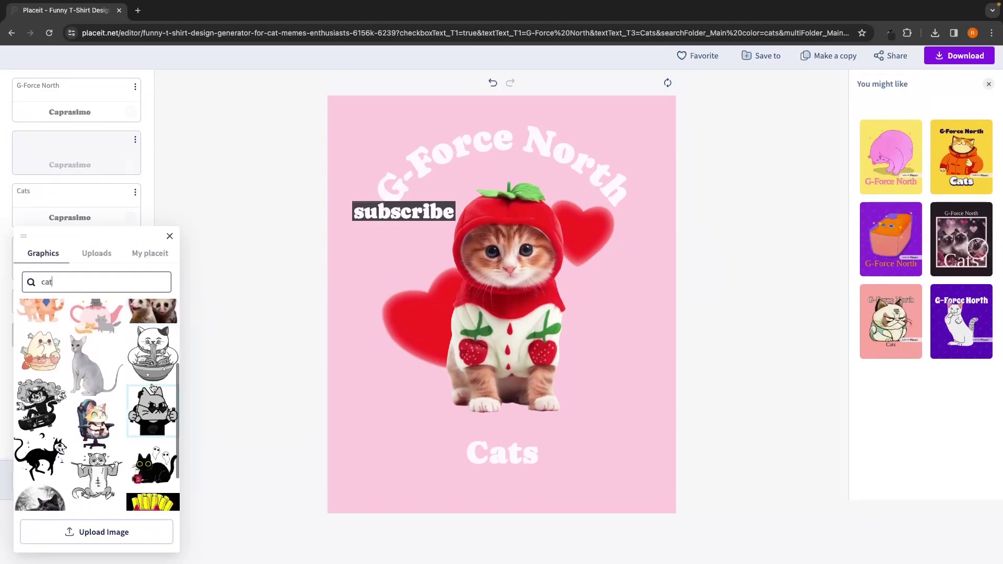
click(96, 345)
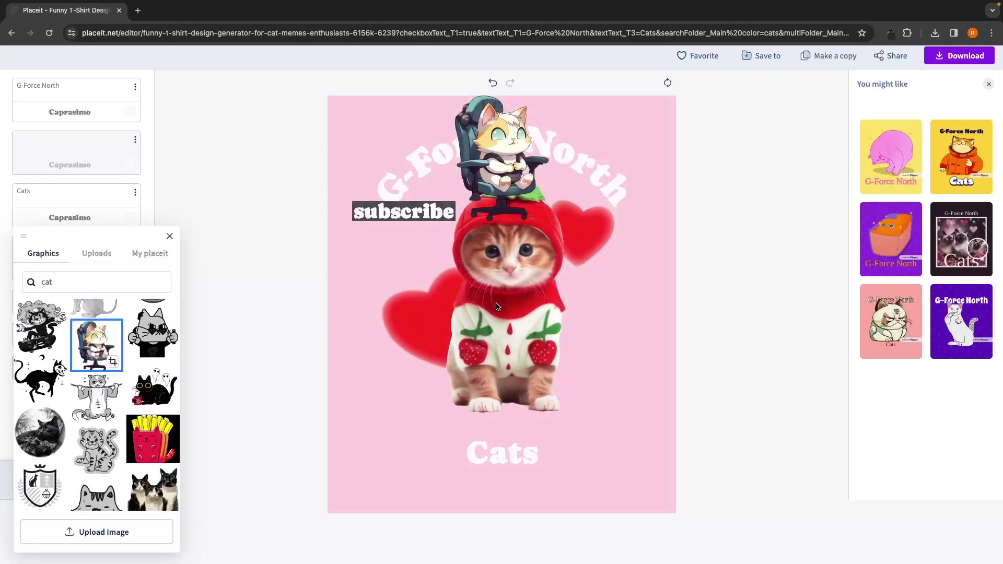
drag(494, 167, 636, 332)
drag(523, 293, 480, 293)
click(593, 166)
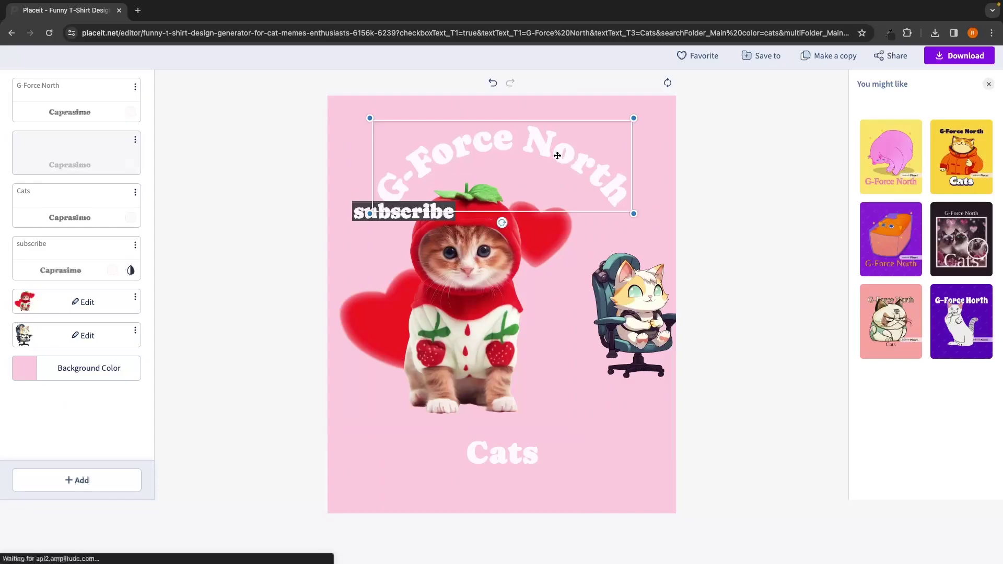
Set the G-Force North title font to Bangers, nudging its position slightly
drag(566, 158, 566, 152)
click(70, 112)
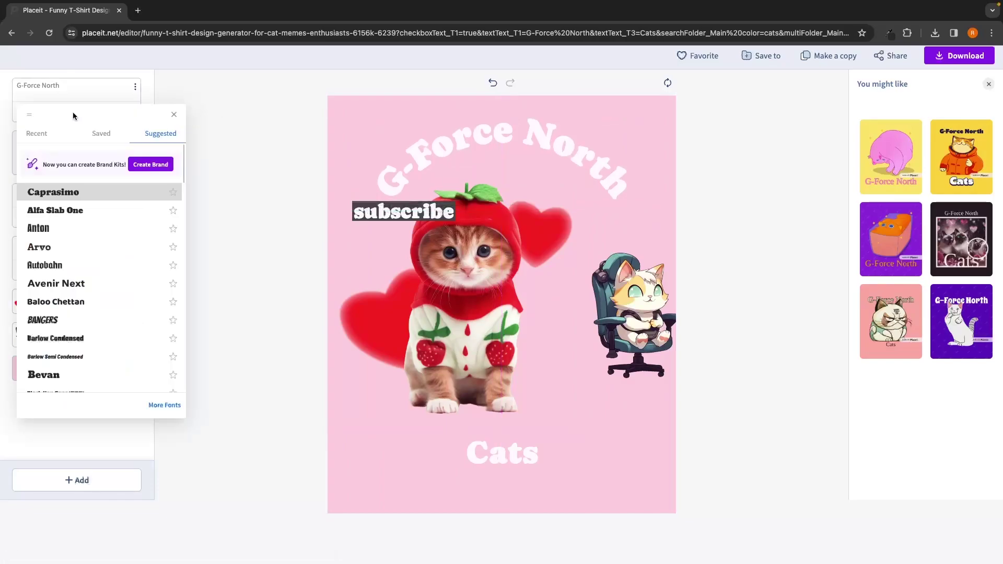
click(172, 115)
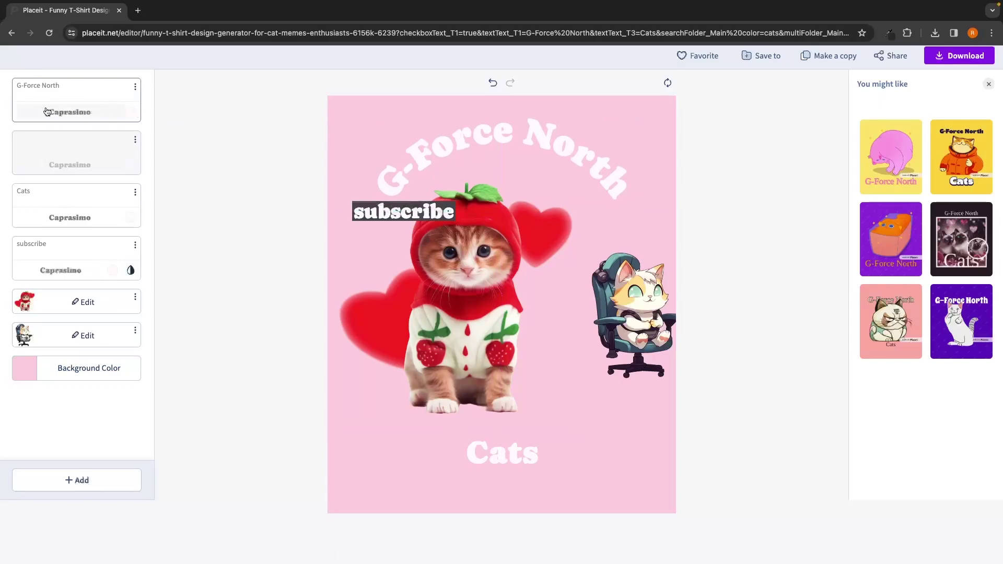
click(73, 120)
scroll(113, 251, down, 3)
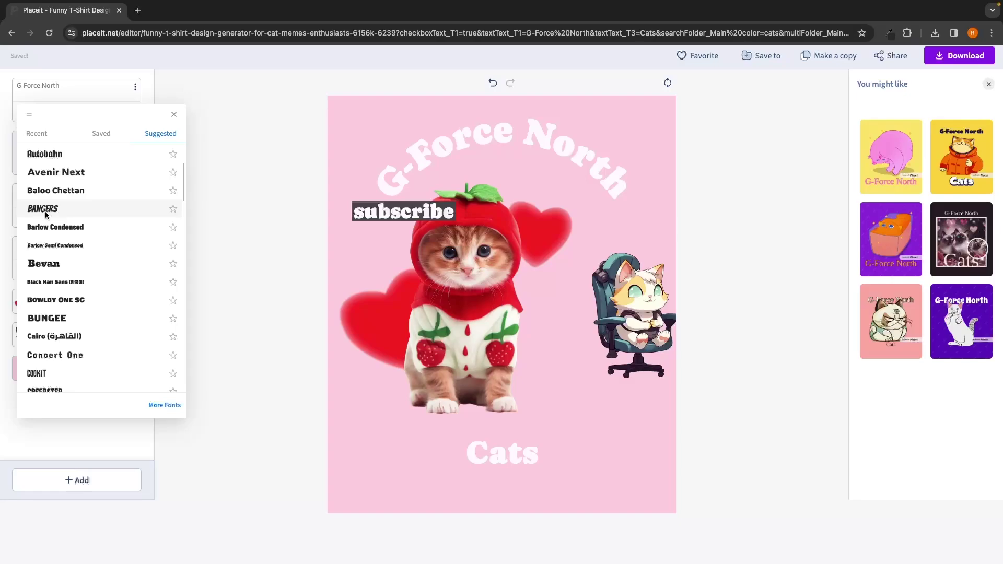
click(37, 209)
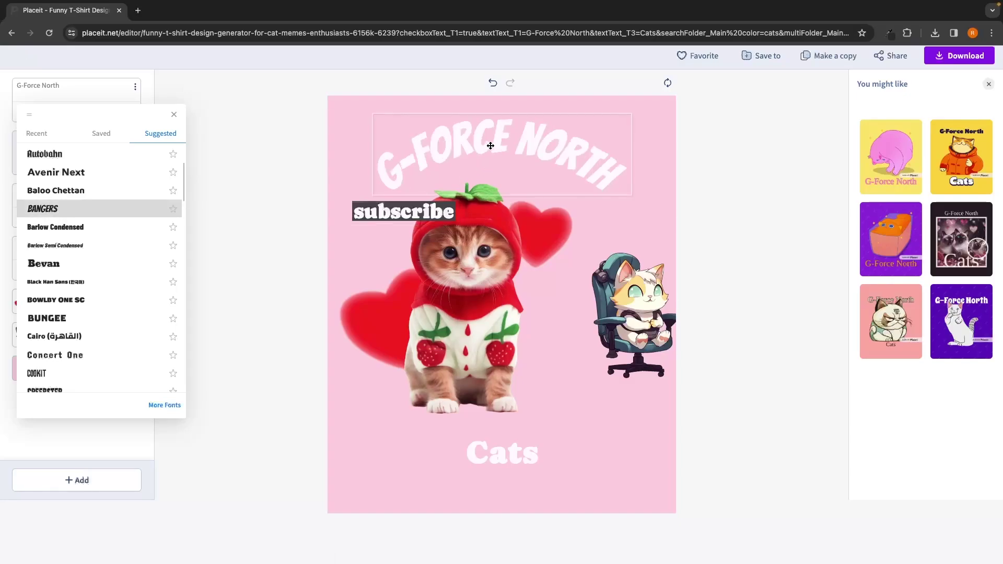
drag(490, 147, 491, 148)
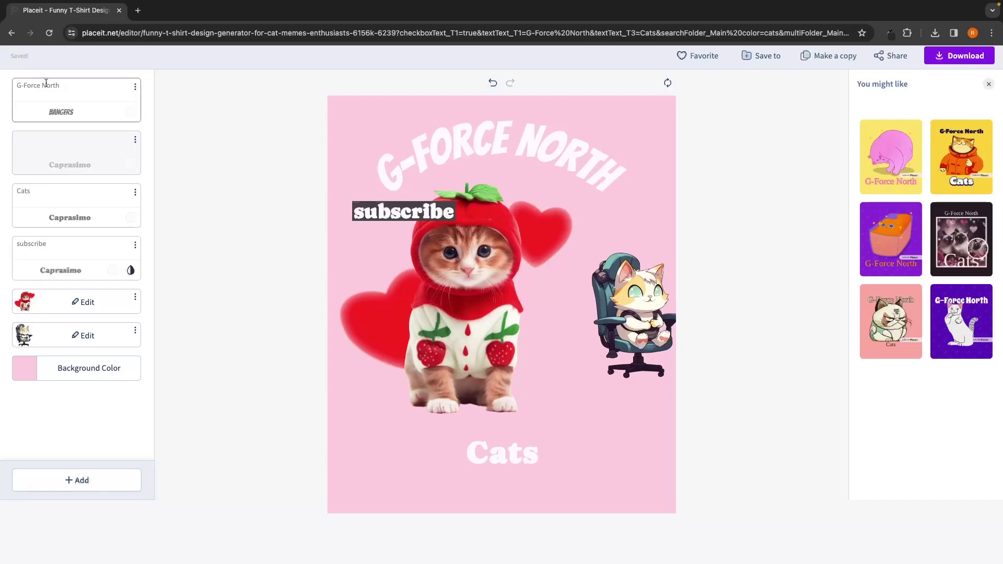
Make the G-Force North title bright green from the Neon Groovie palette
click(132, 114)
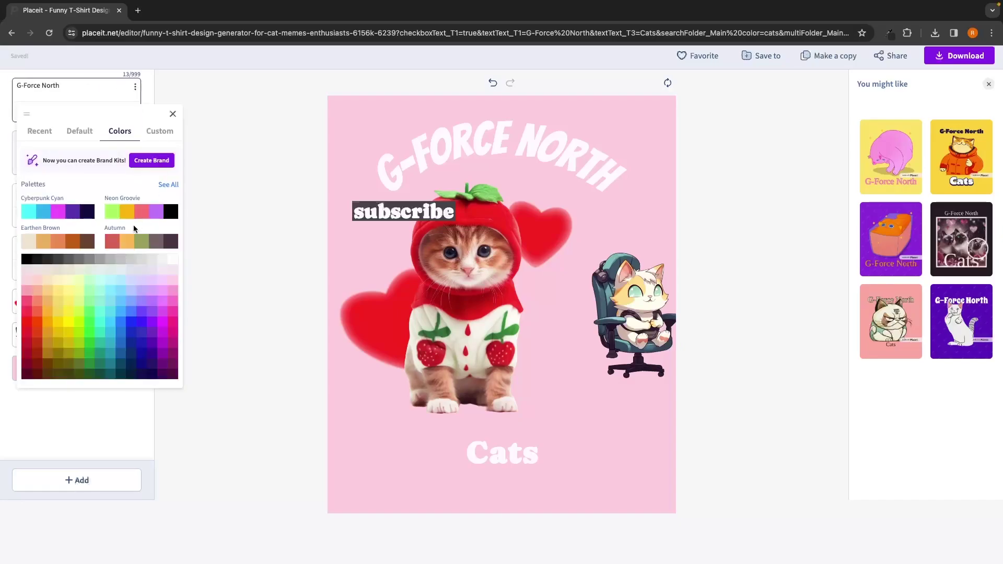
click(113, 212)
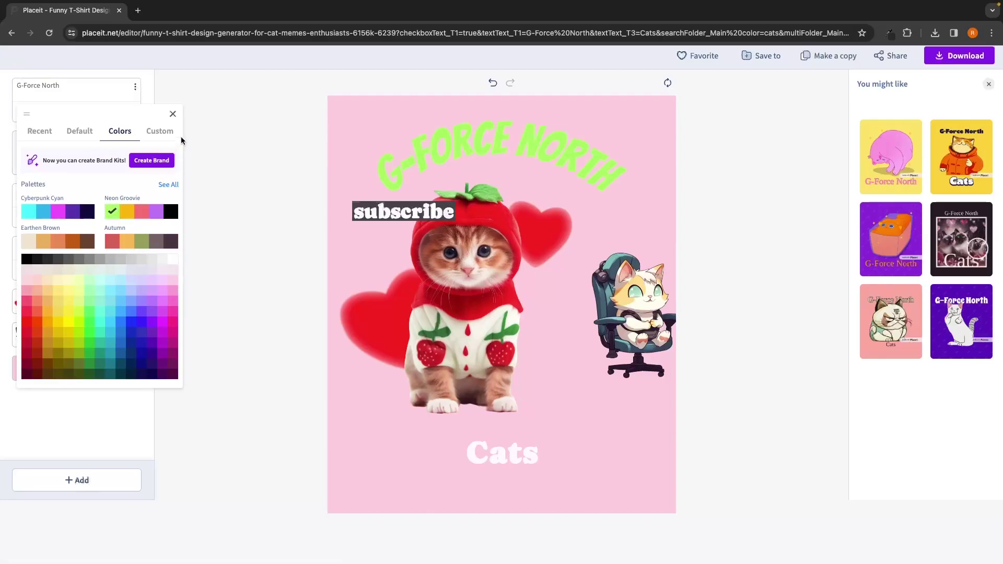
click(173, 115)
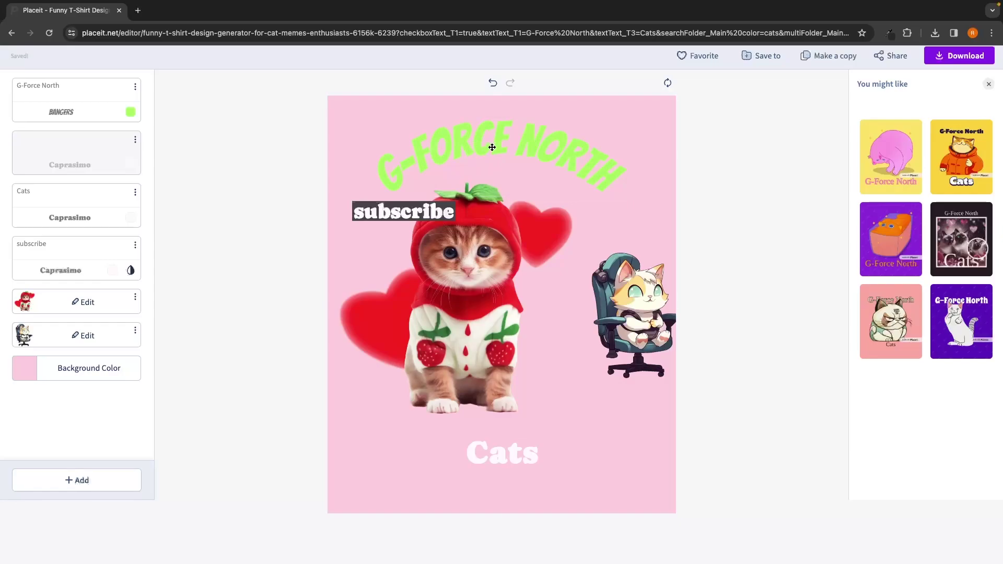
Enlarge the subscribe text and move it across the kitten's face
click(410, 209)
drag(462, 229, 572, 275)
drag(426, 233, 491, 235)
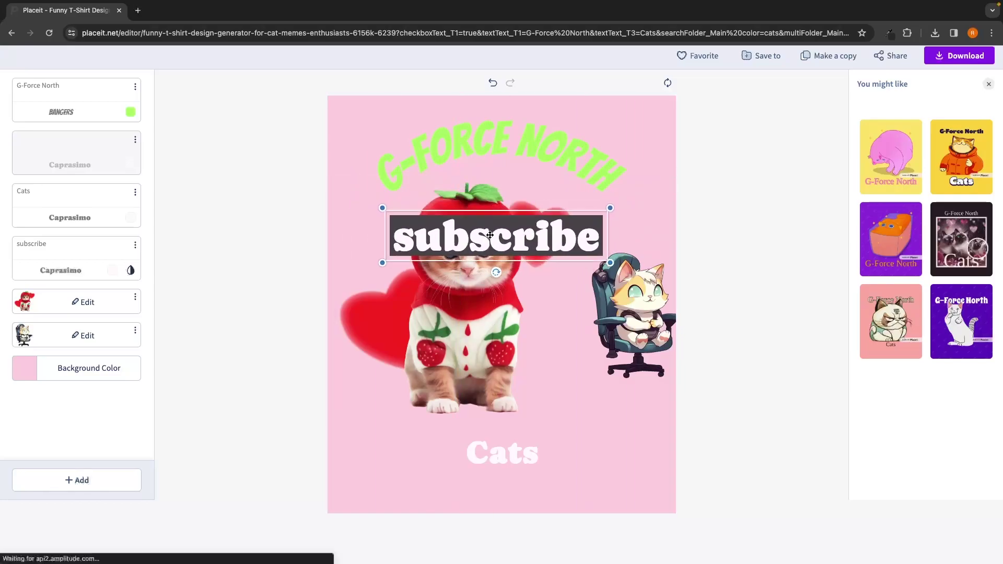
Try a bright green highlight behind subscribe, then turn the text highlight off
click(131, 271)
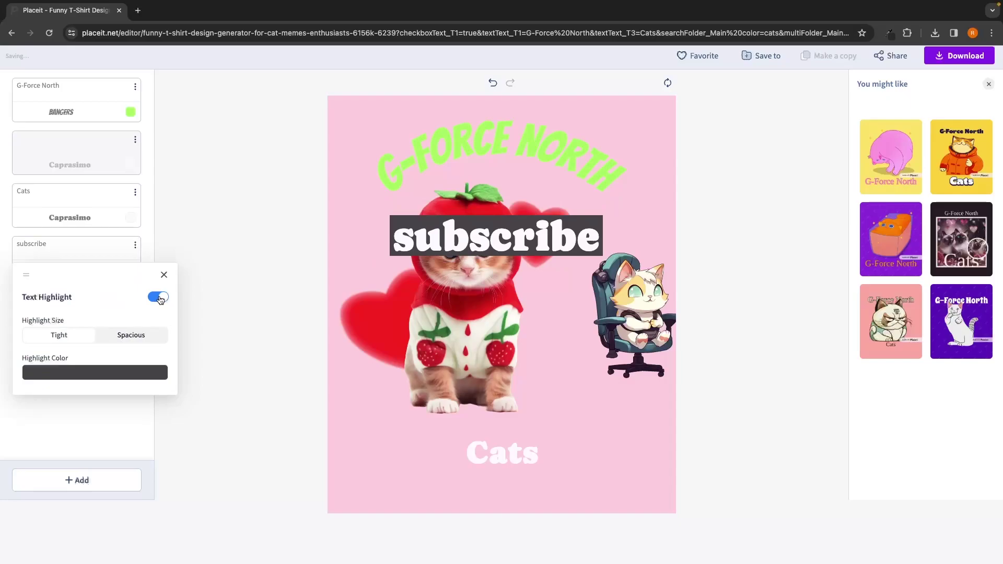
click(59, 372)
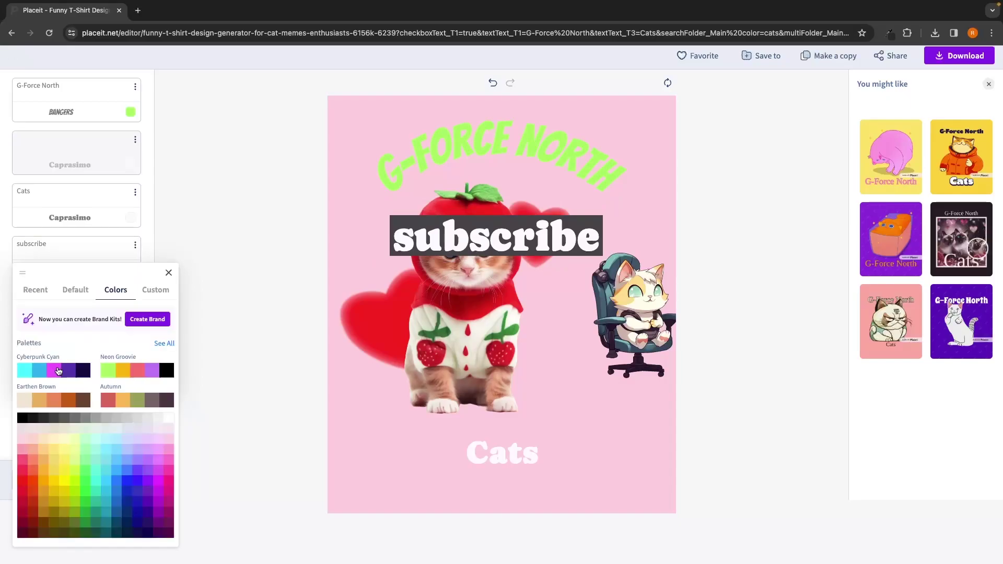
click(108, 371)
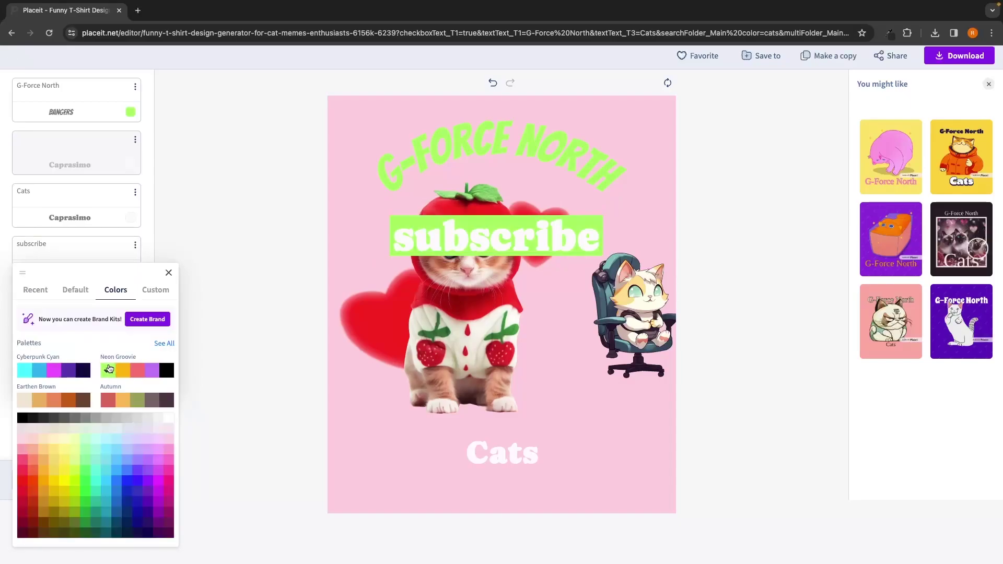
click(168, 273)
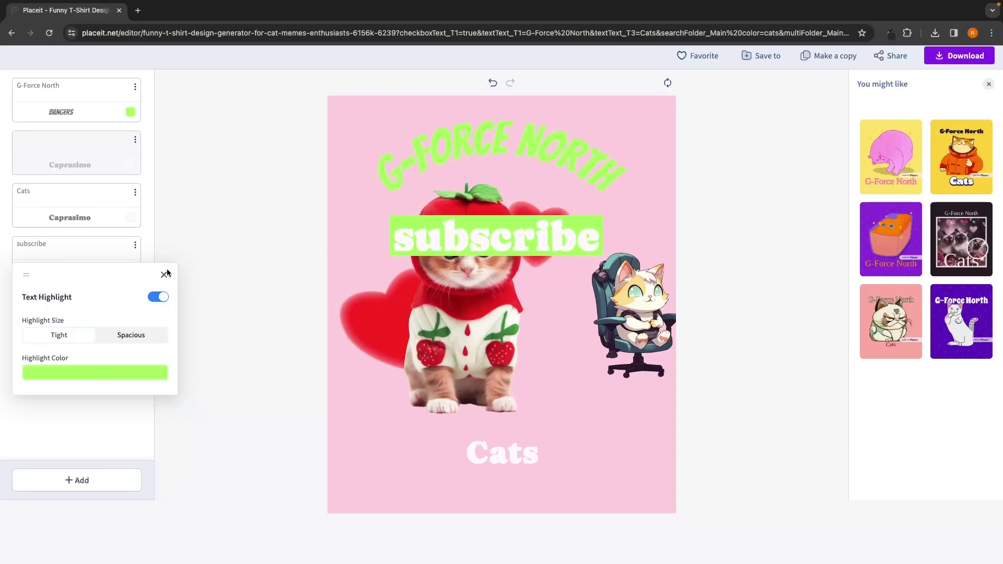
click(161, 301)
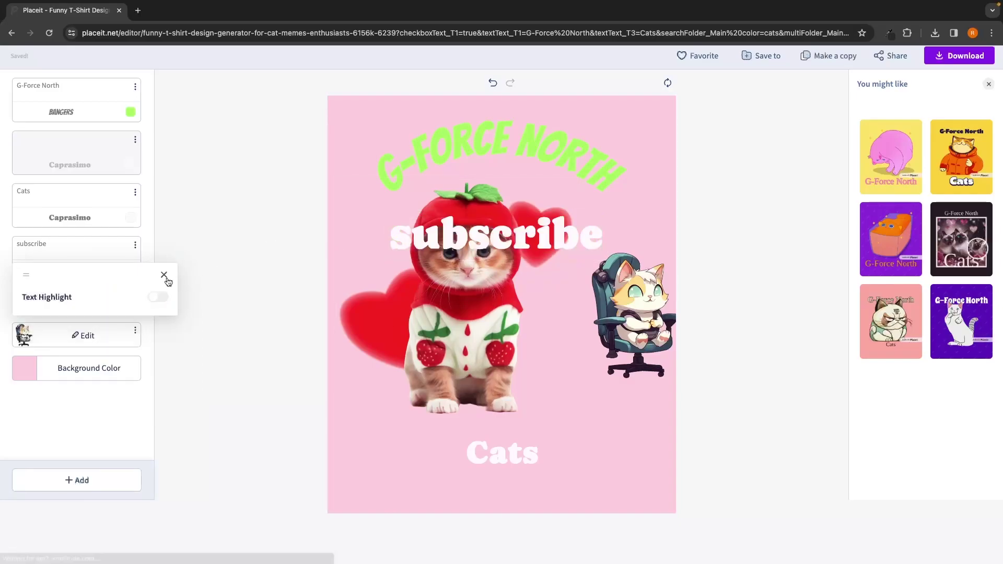
Change the design's background colour to the purple swatch
click(84, 374)
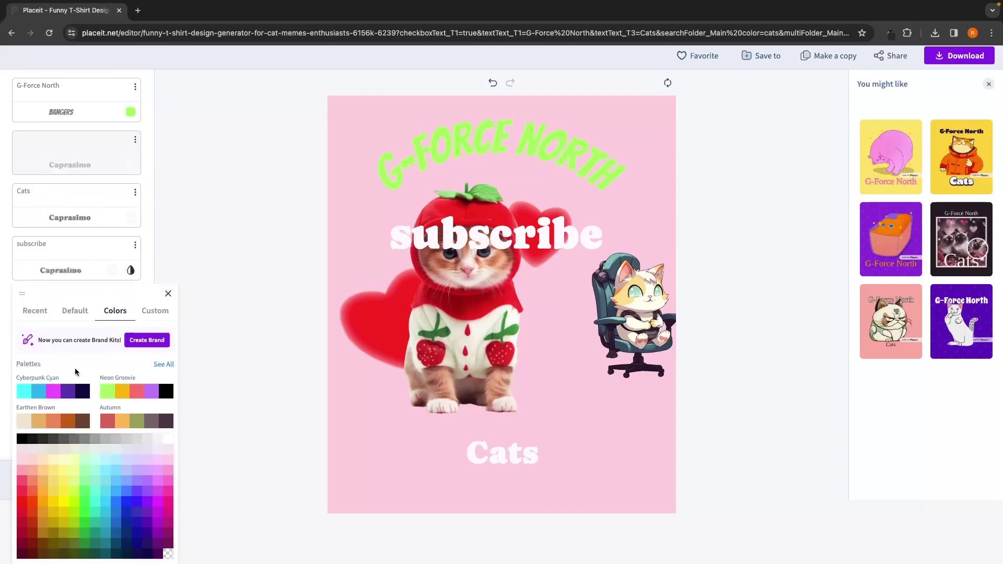
click(22, 471)
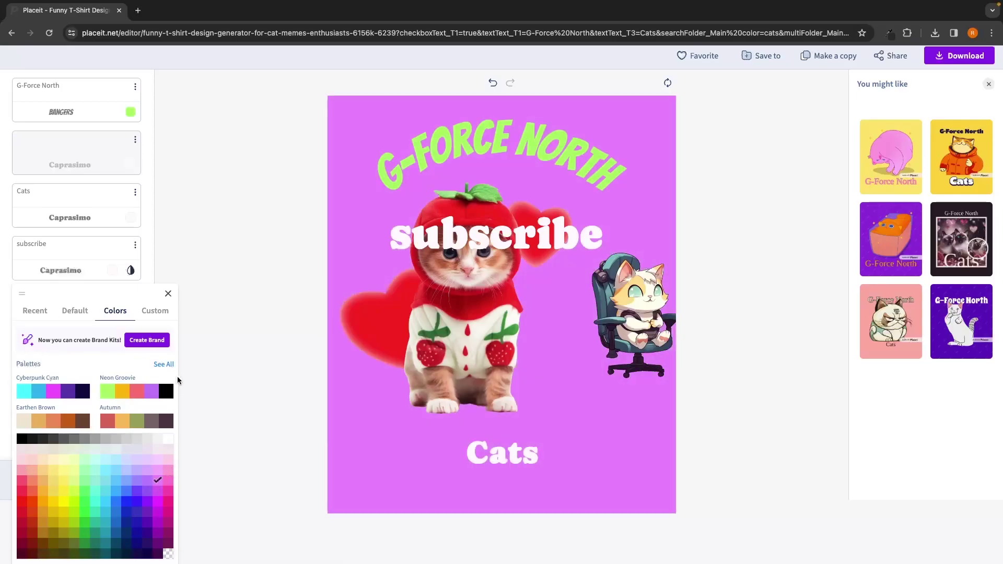
click(169, 294)
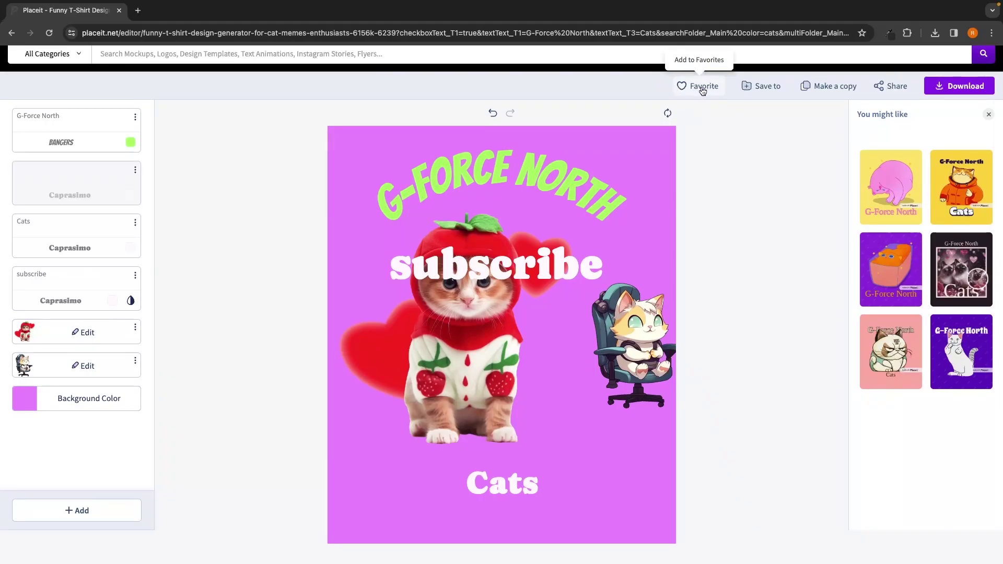
Save the design into a newly created folder named 'Cats'
click(761, 92)
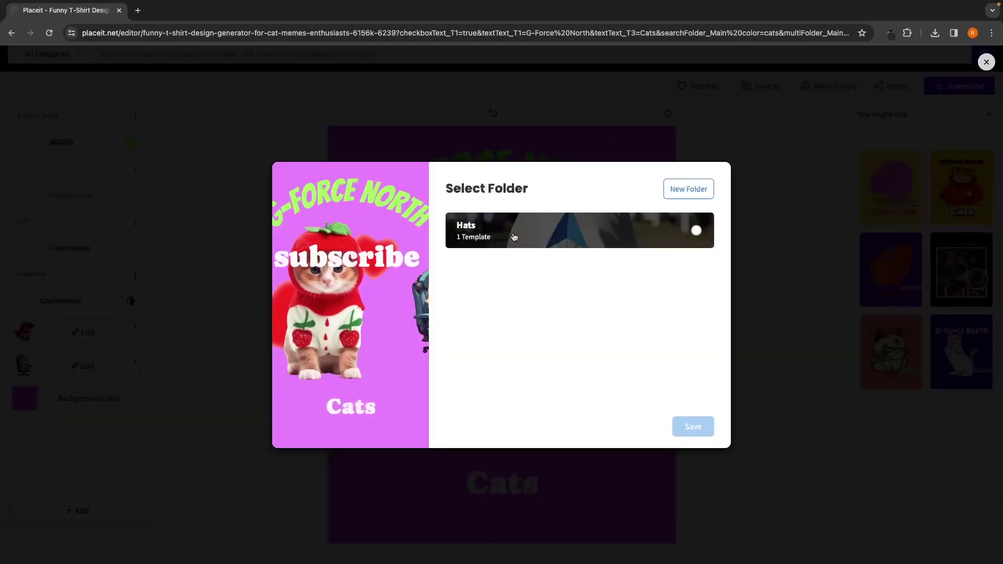
click(686, 195)
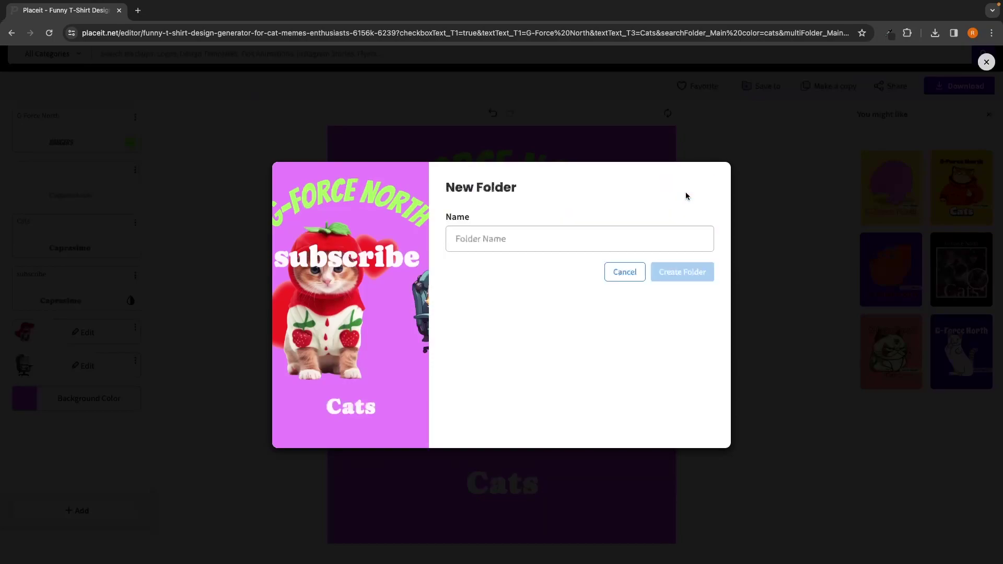
click(533, 238)
text(cA)
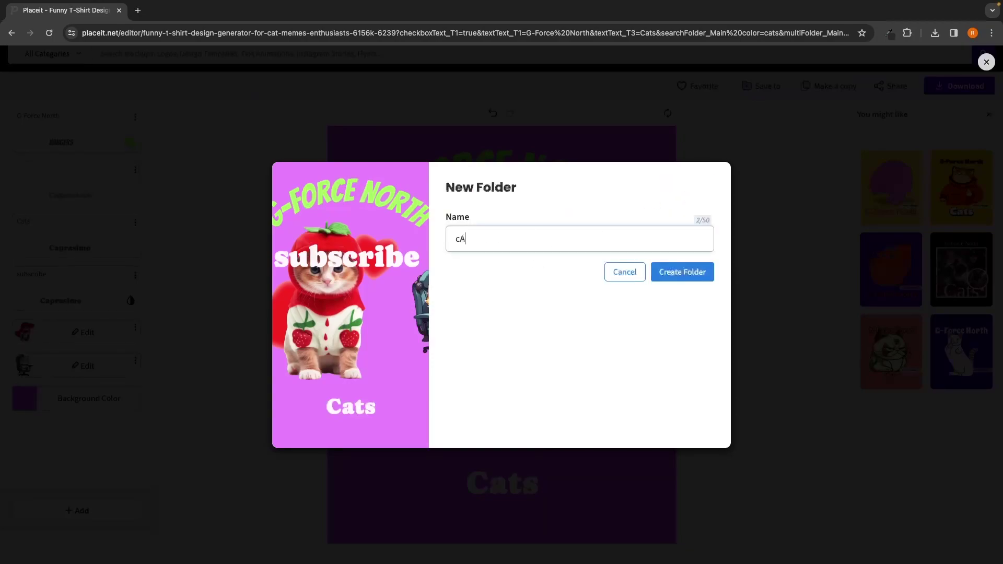
text(TS)
key(BackSpace)
key(BackSpace)
key(BackSpace)
text(AT)
key(Caps_Lock)
key(BackSpace)
key(BackSpace)
text(ats)
click(683, 271)
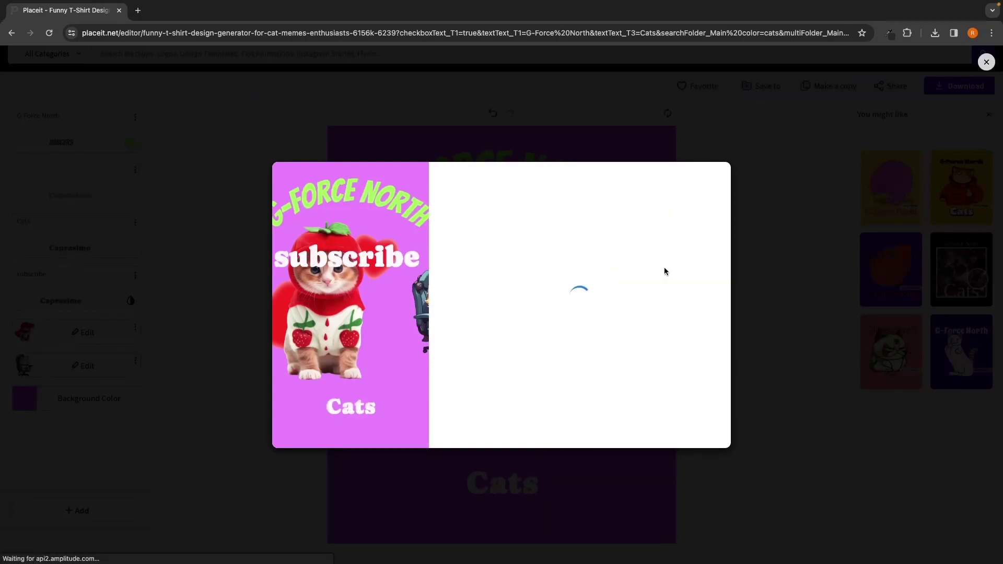
click(692, 425)
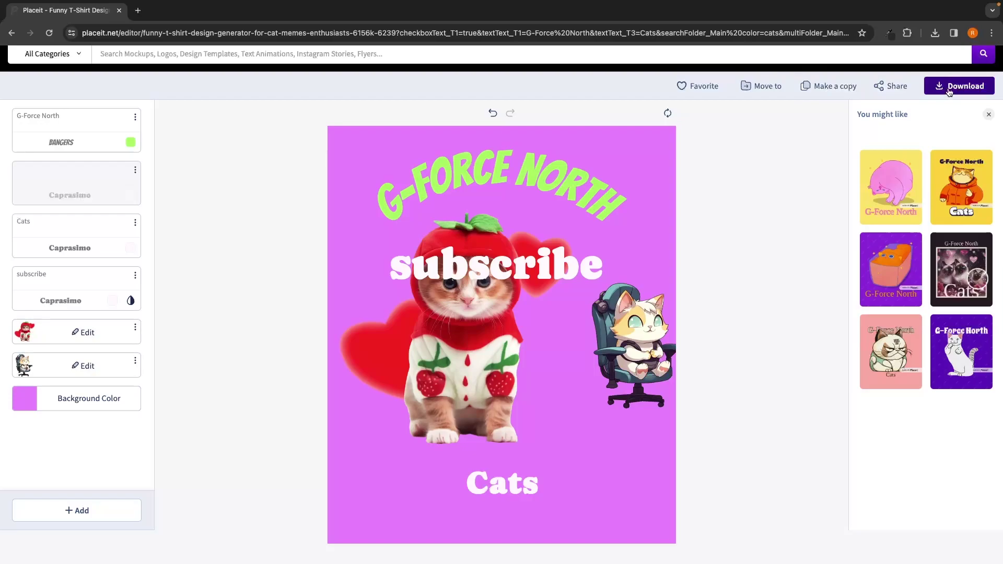
Start downloading the cat design, then bring up the Logos menu
click(952, 90)
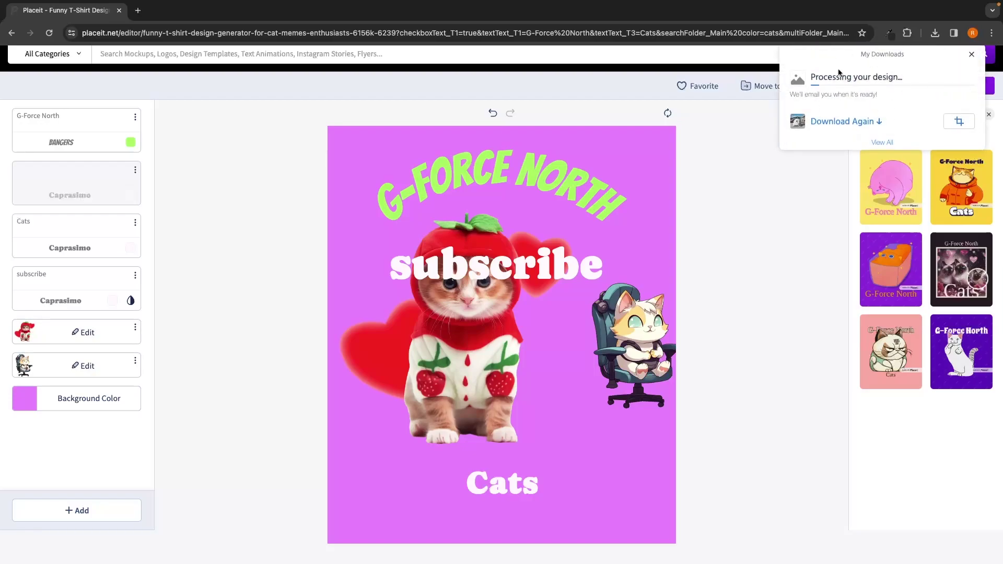
scroll(502, 261, up, 1)
mouse_move(177, 67)
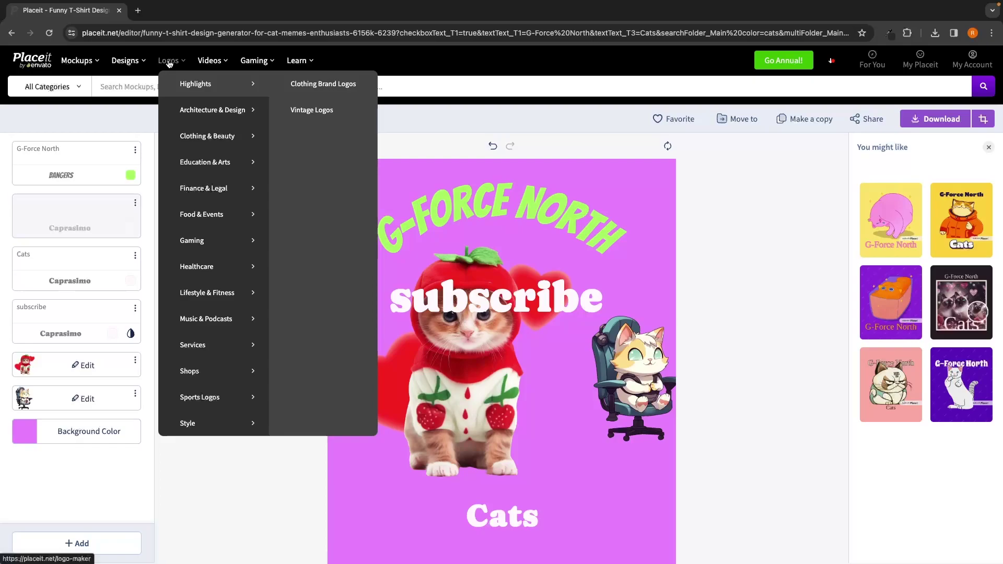
Browse the finance logo results and open the MOEDA finance counselor template
mouse_move(230, 194)
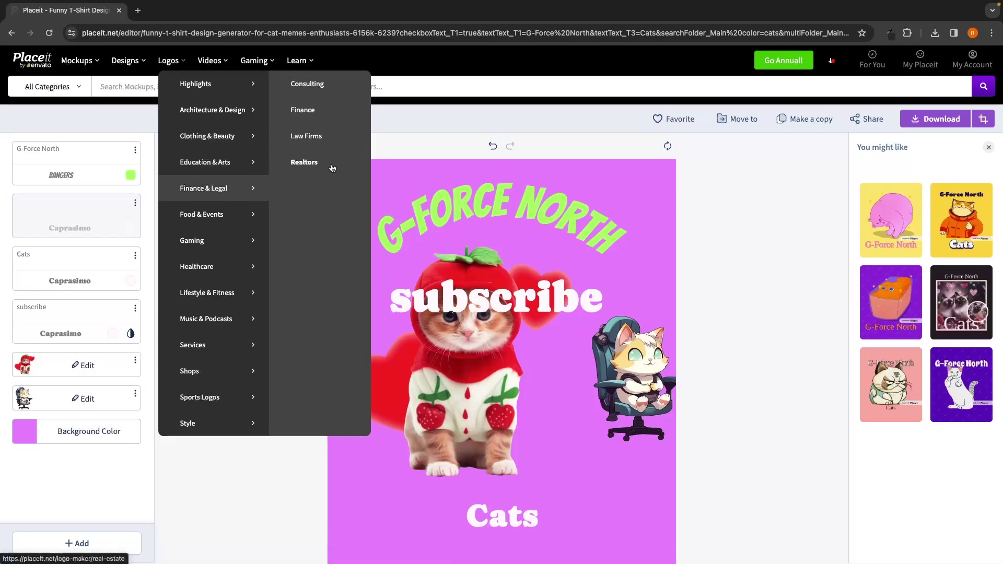
click(320, 85)
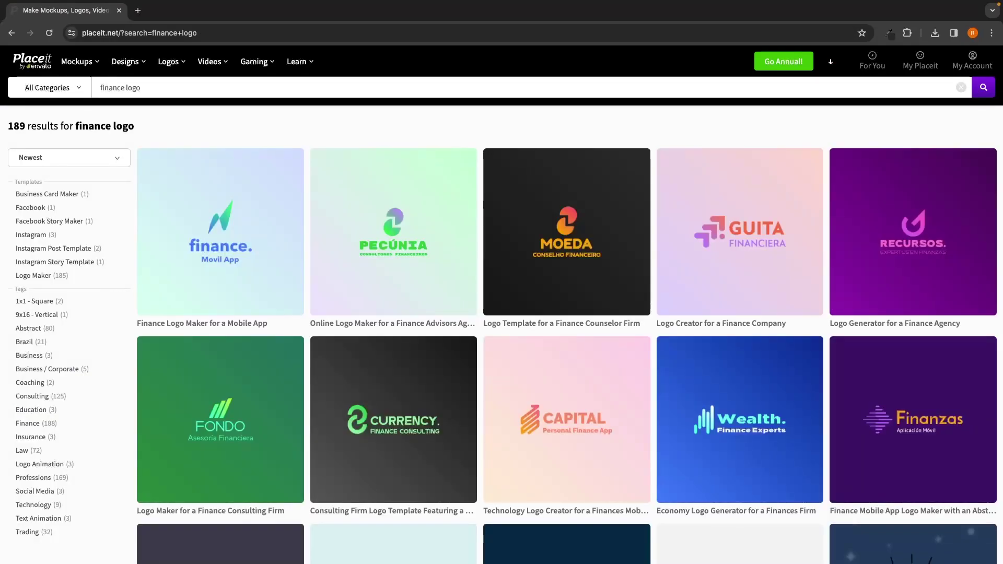
drag(156, 87, 87, 90)
click(186, 112)
scroll(458, 249, down, 5)
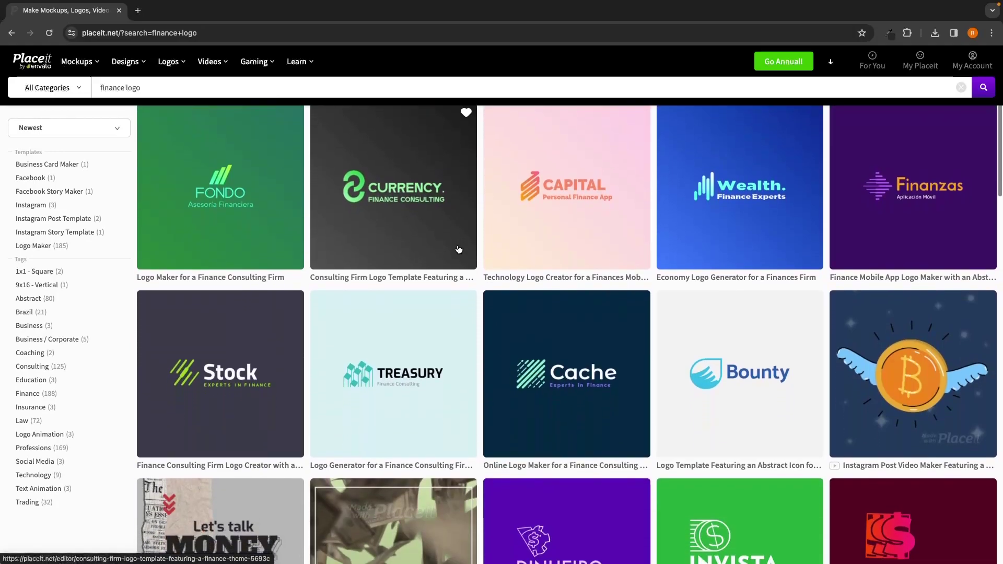
scroll(459, 250, down, 2)
scroll(459, 249, up, 3)
scroll(458, 249, up, 4)
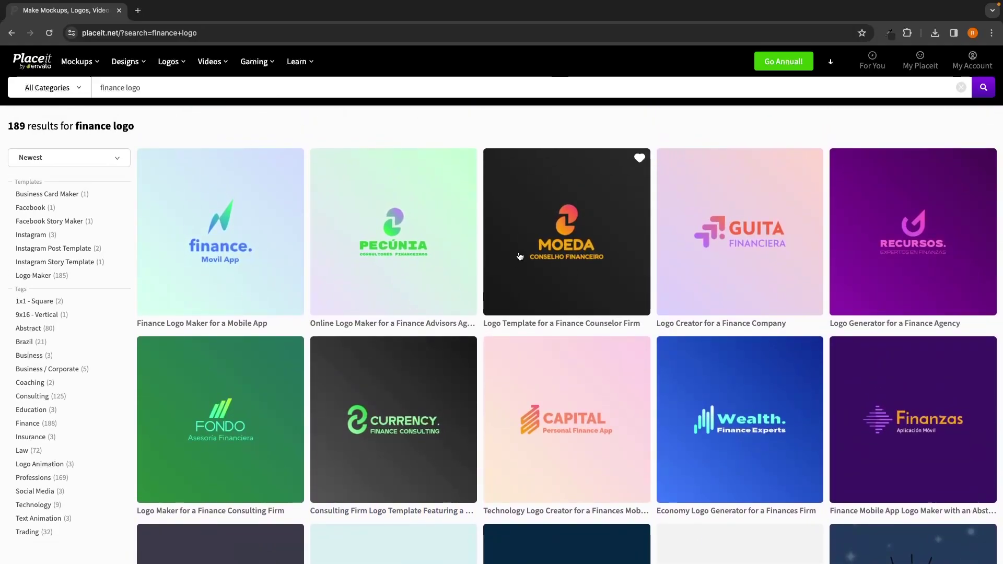
click(561, 253)
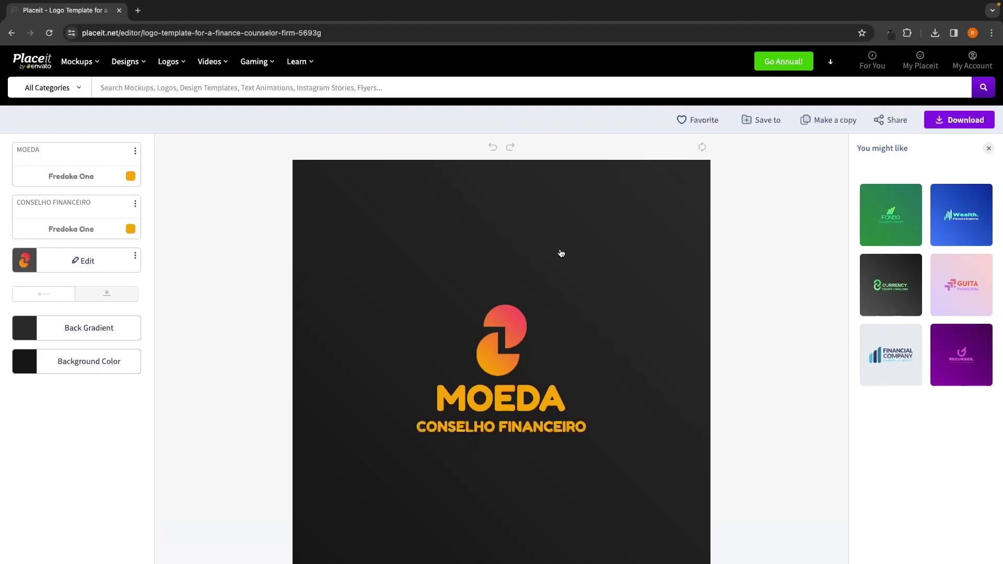
Change the logo name to 'G-Force North' and tagline to 'Finance', then enlarge and centre the icon
click(511, 372)
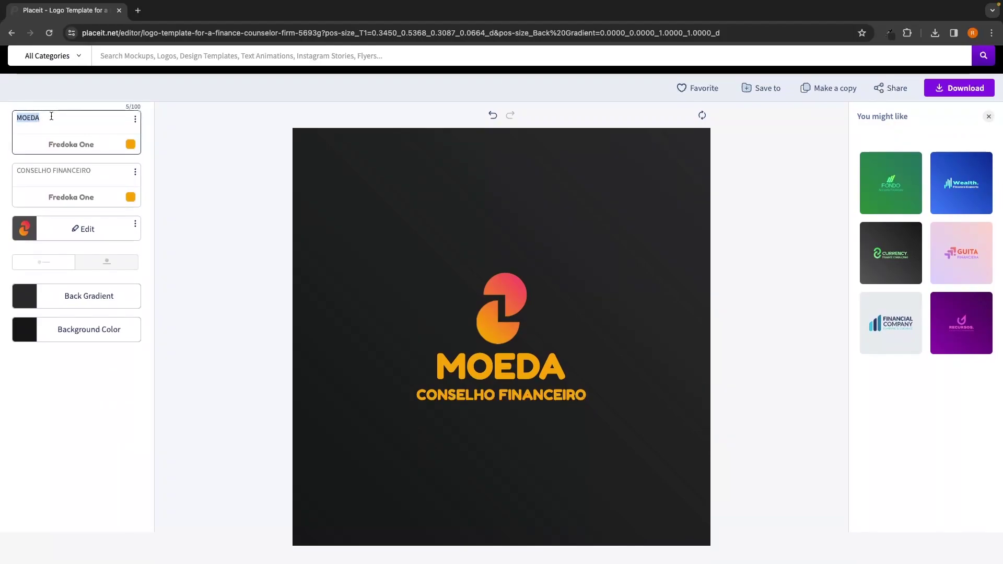
text(G-Force North)
key(Tab)
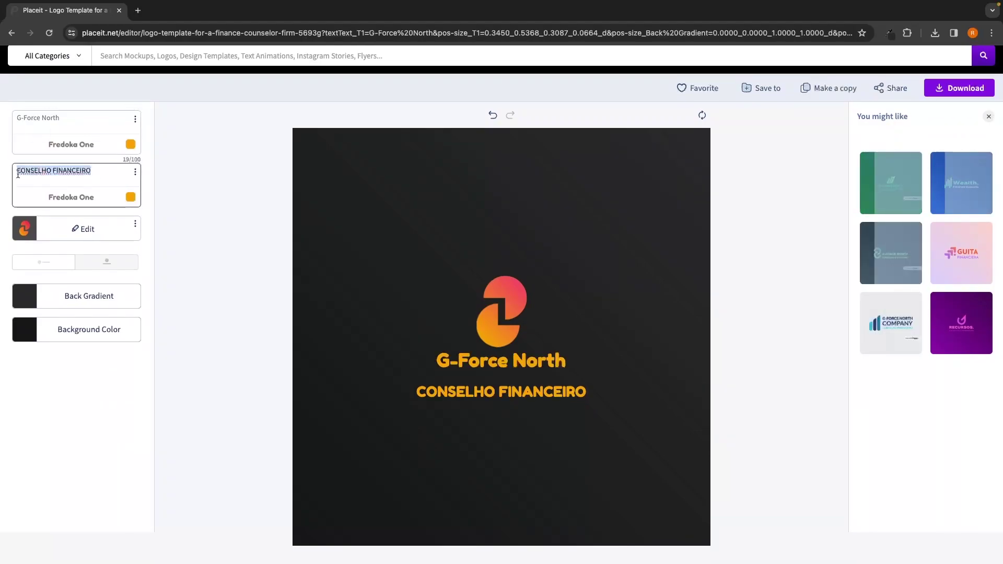
text(Finance)
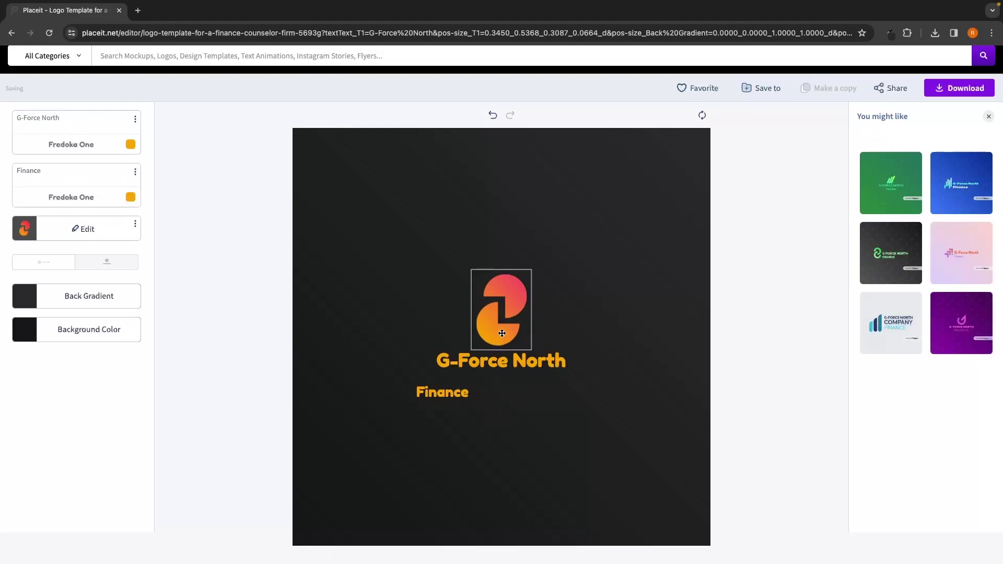
drag(532, 268, 629, 202)
drag(567, 232, 527, 229)
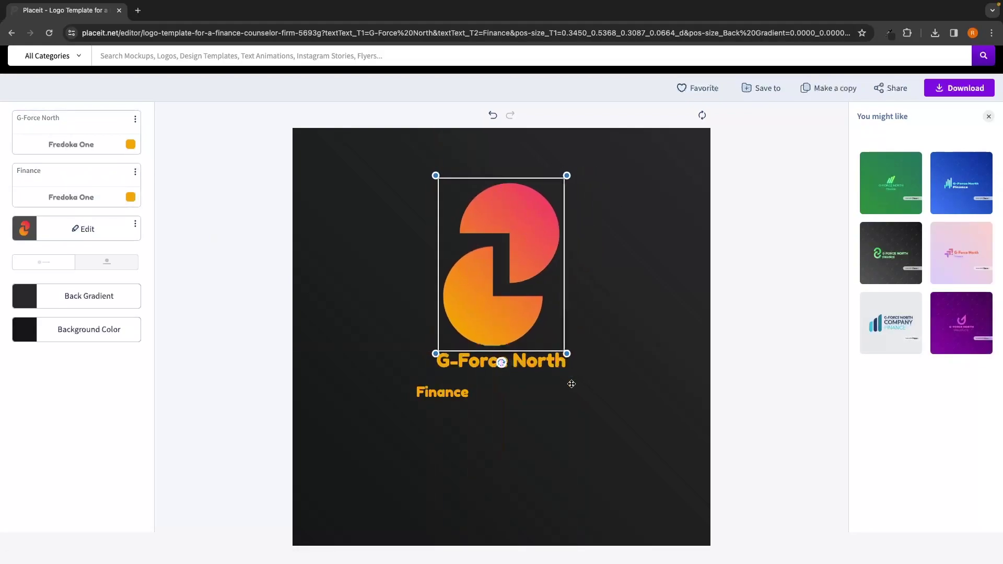
Enlarge and centre the G-Force North and Finance text, then delete the old icon
click(567, 367)
drag(574, 377, 679, 416)
drag(598, 367, 574, 371)
click(432, 396)
drag(475, 403, 537, 413)
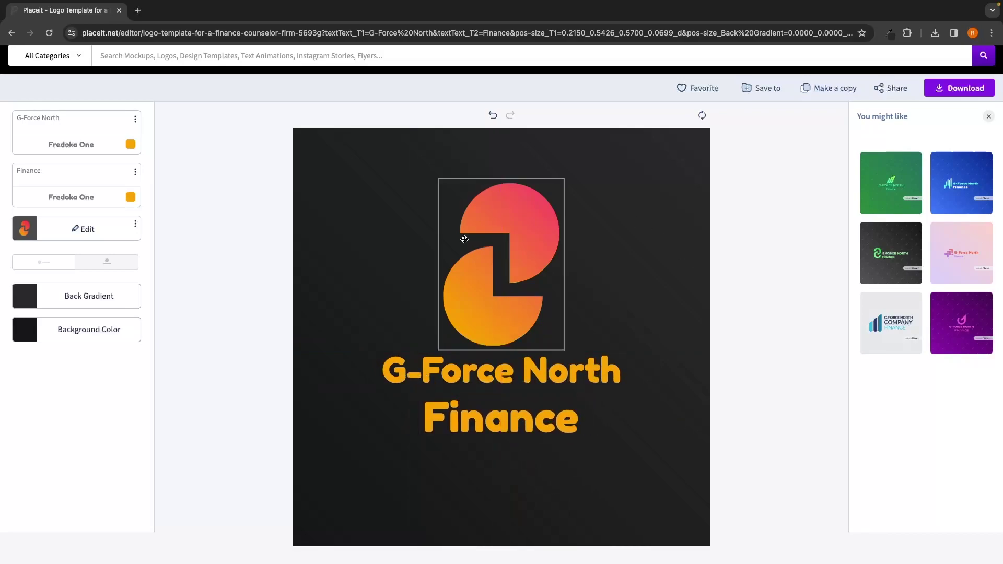
click(515, 249)
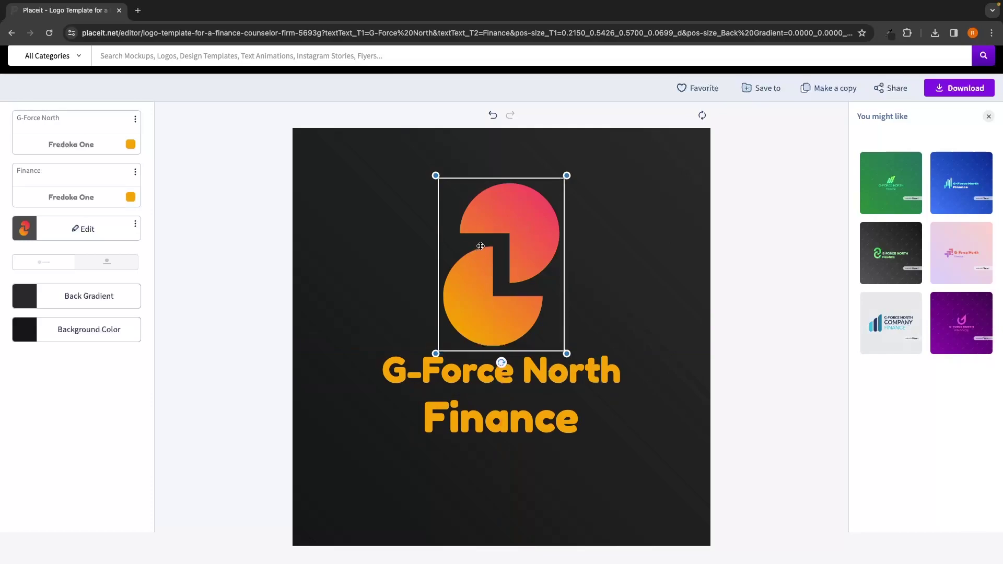
key(Delete)
Swap in the bull-and-mountain icon from a finance search, enlarged above the G-Force North text
click(89, 230)
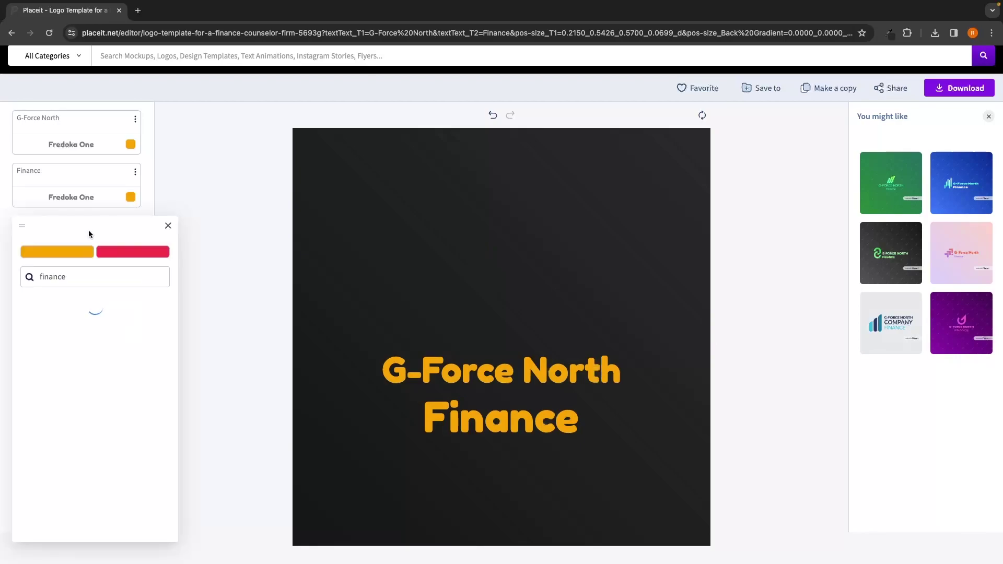
click(76, 275)
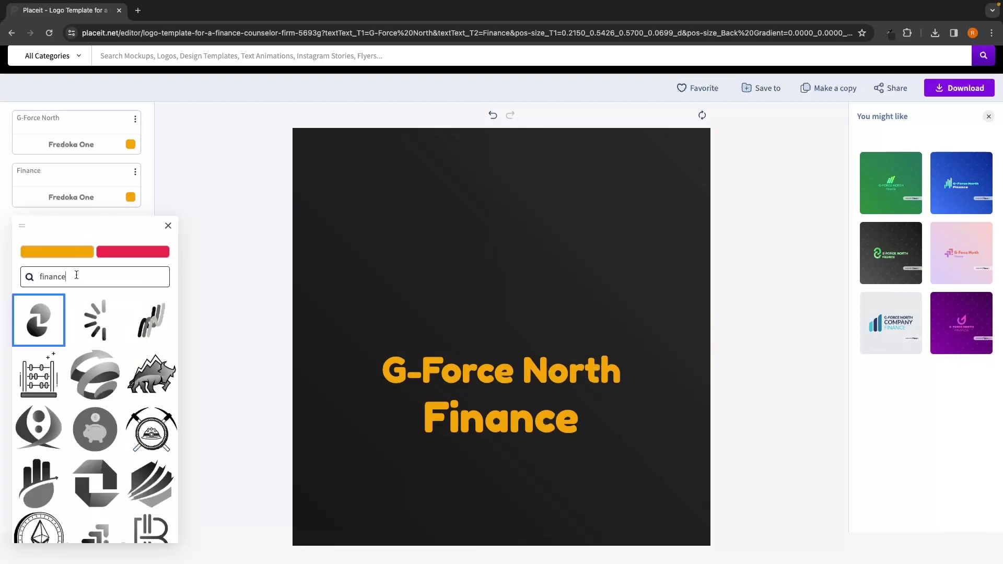
scroll(135, 359, down, 1)
click(151, 322)
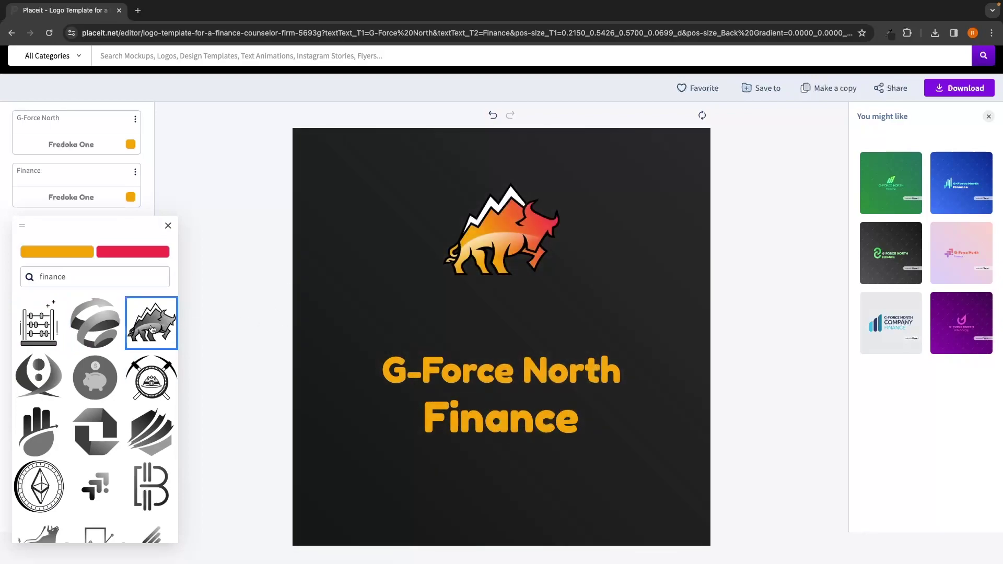
click(533, 191)
drag(568, 176, 669, 138)
drag(590, 199, 562, 239)
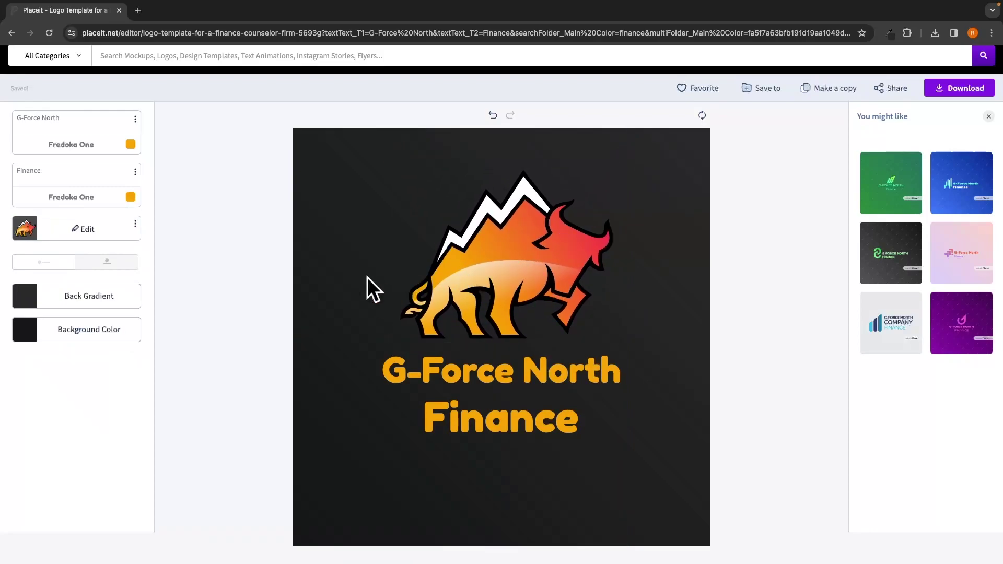
click(83, 230)
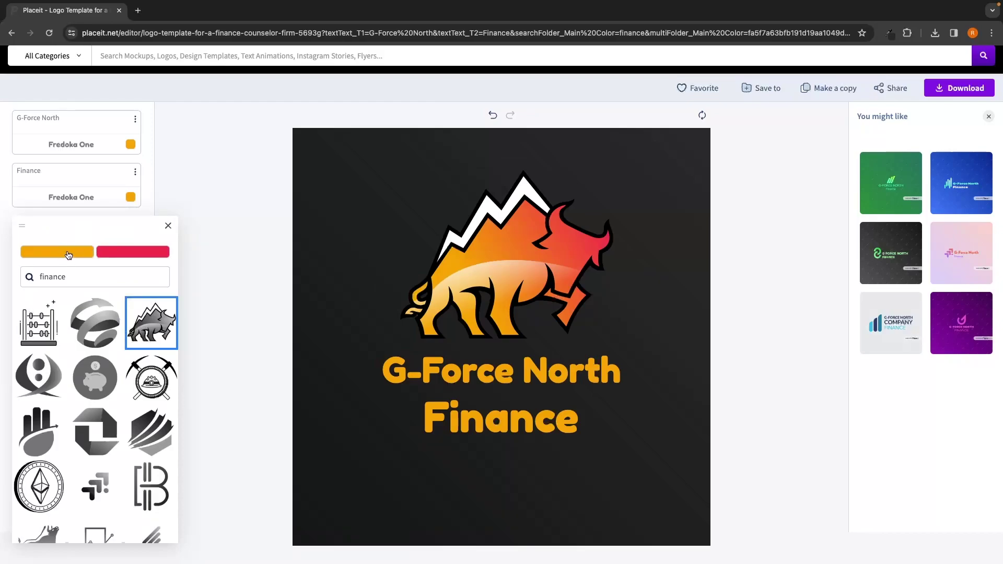
Recolour the bull icon's orange part to blue and its red part to Cyberpunk Cyan
click(115, 252)
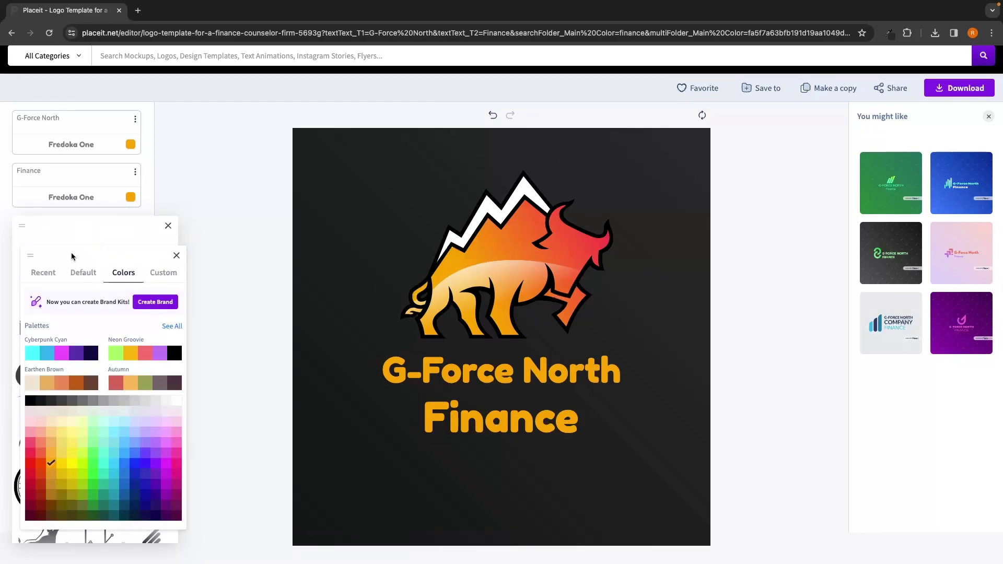
click(125, 464)
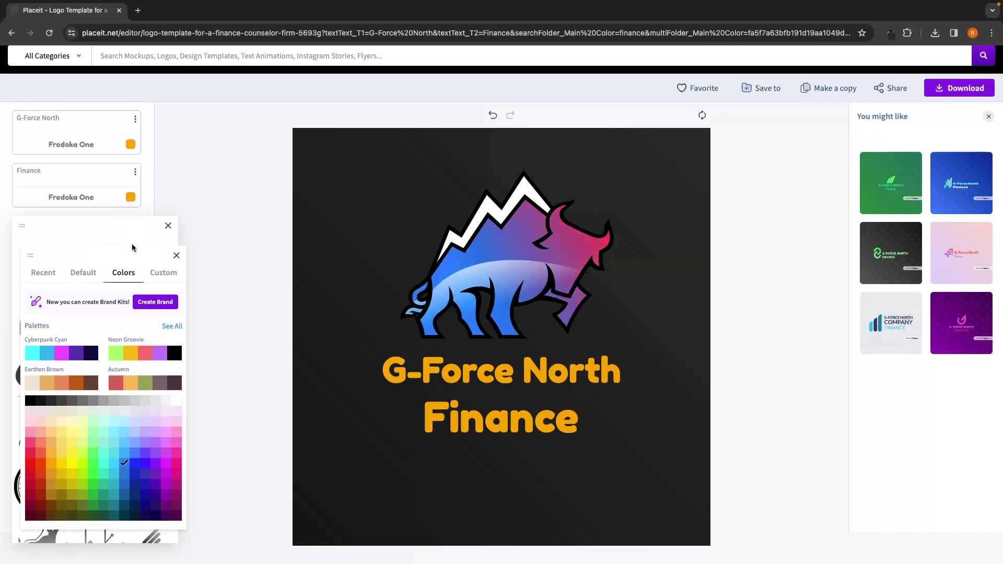
click(176, 256)
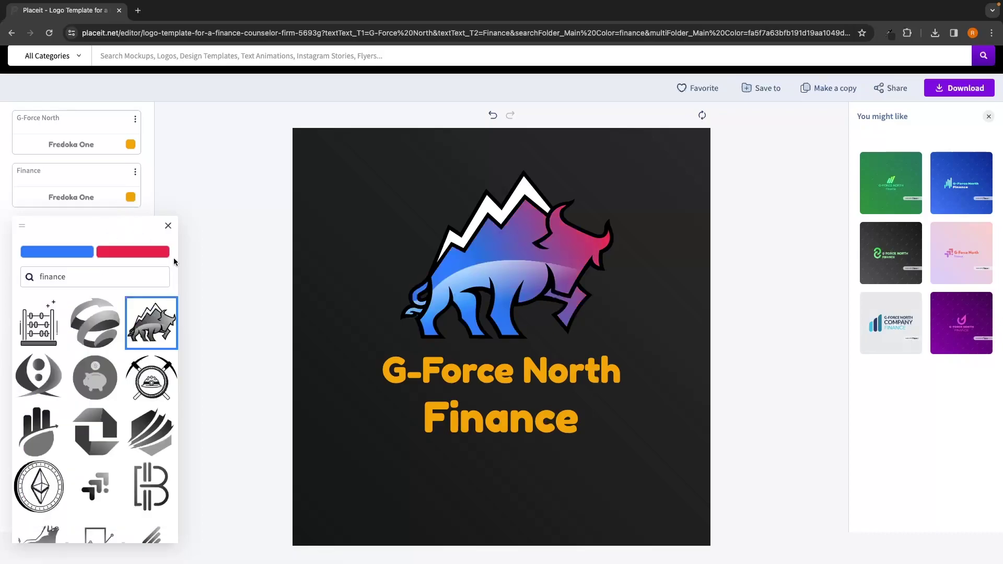
click(134, 252)
click(32, 354)
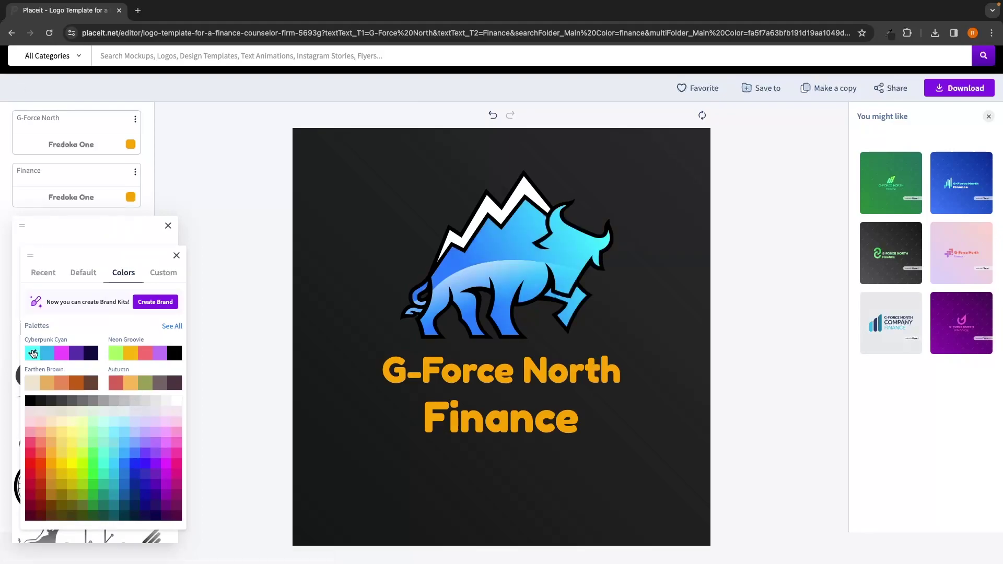
click(176, 257)
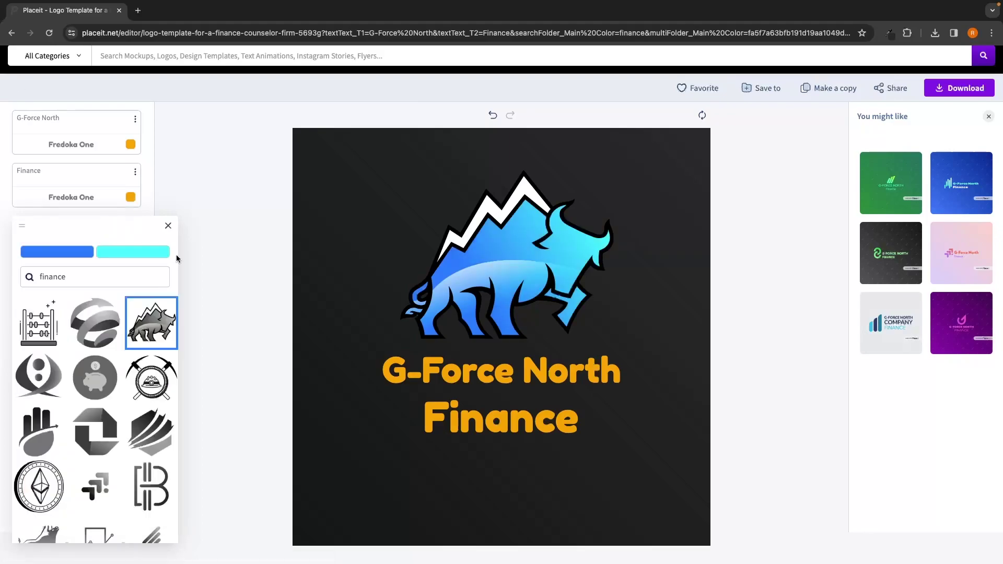
click(168, 225)
Make both the Finance and G-Force North text lines cyan
click(131, 197)
click(29, 296)
click(139, 177)
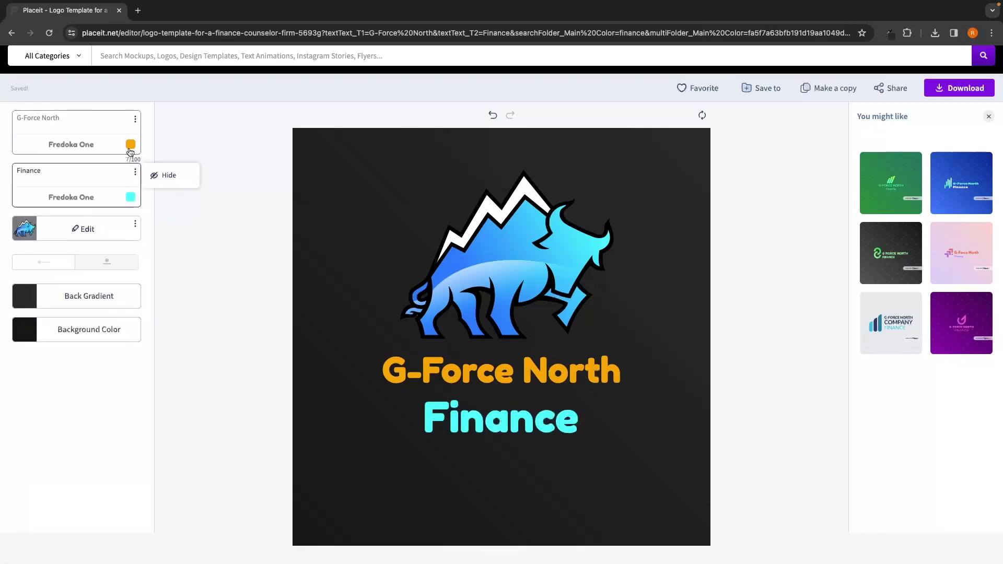
click(131, 144)
click(29, 243)
click(253, 254)
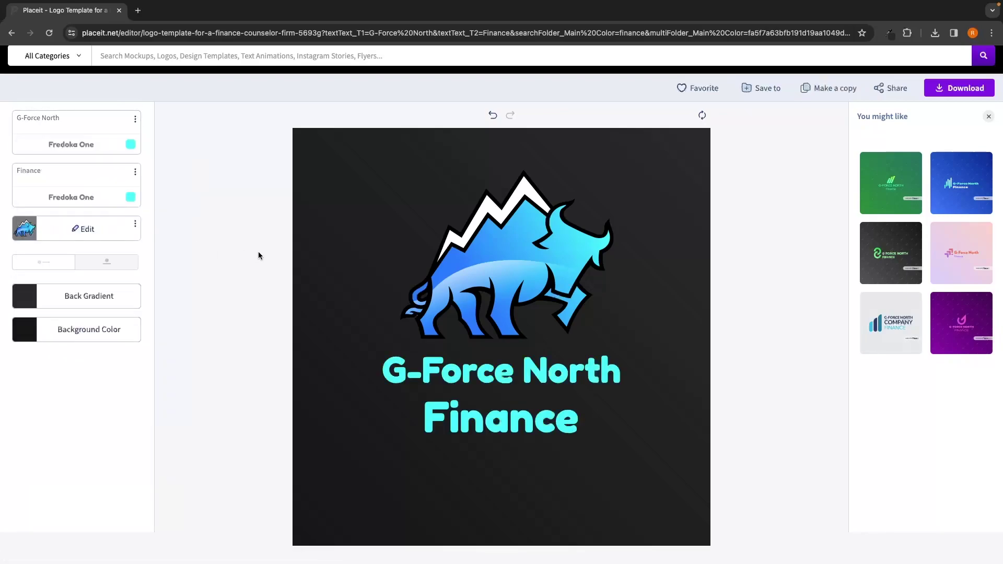
Enlarge G-Force North, centre it horizontally, and nudge the bull icon slightly down
click(542, 358)
drag(629, 392, 719, 421)
drag(622, 375, 580, 375)
drag(545, 419, 547, 421)
drag(553, 264, 547, 274)
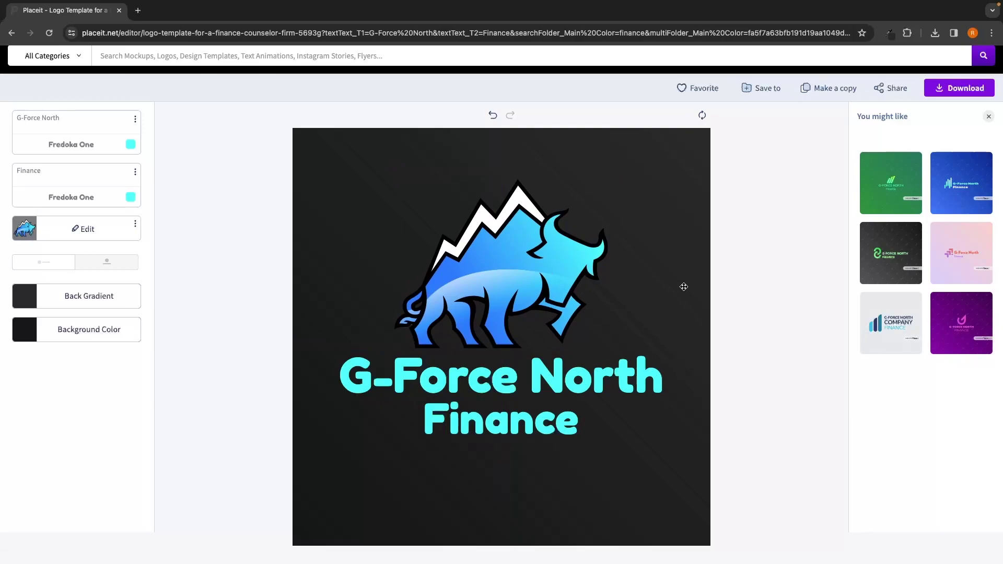
Open Merch Videos from the Videos menu's Highlights section to list apparel video mockups
scroll(684, 287, up, 1)
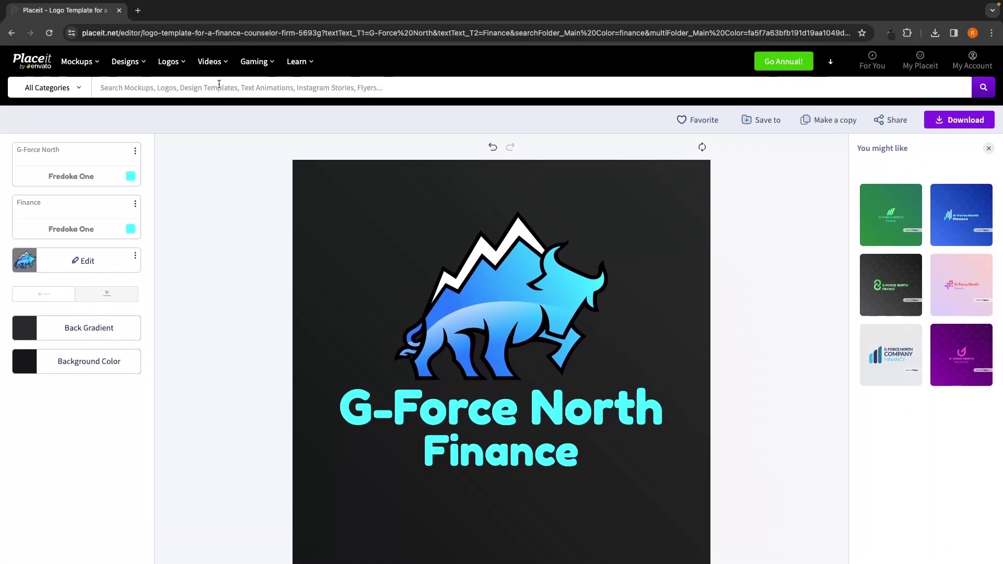
mouse_move(209, 64)
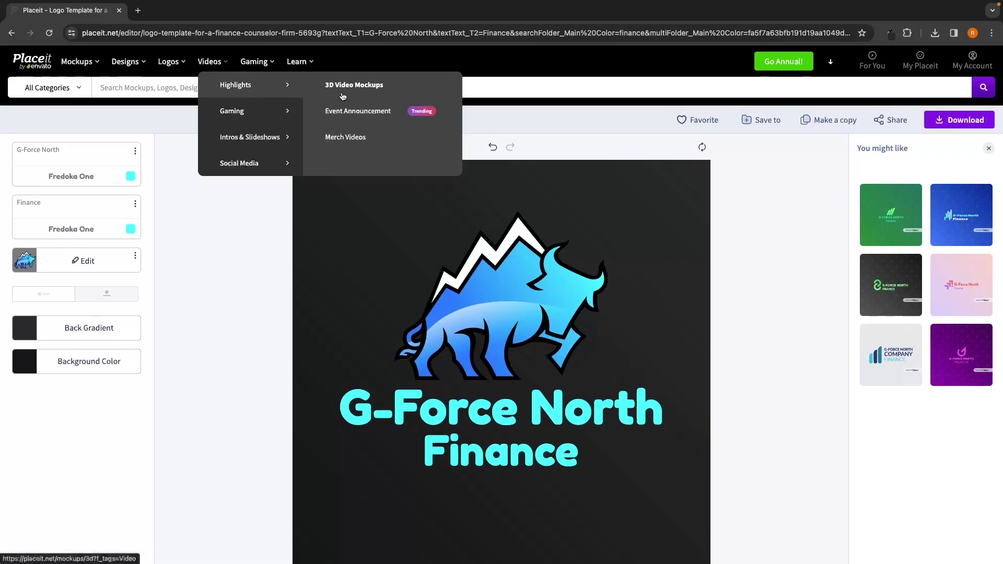
mouse_move(246, 111)
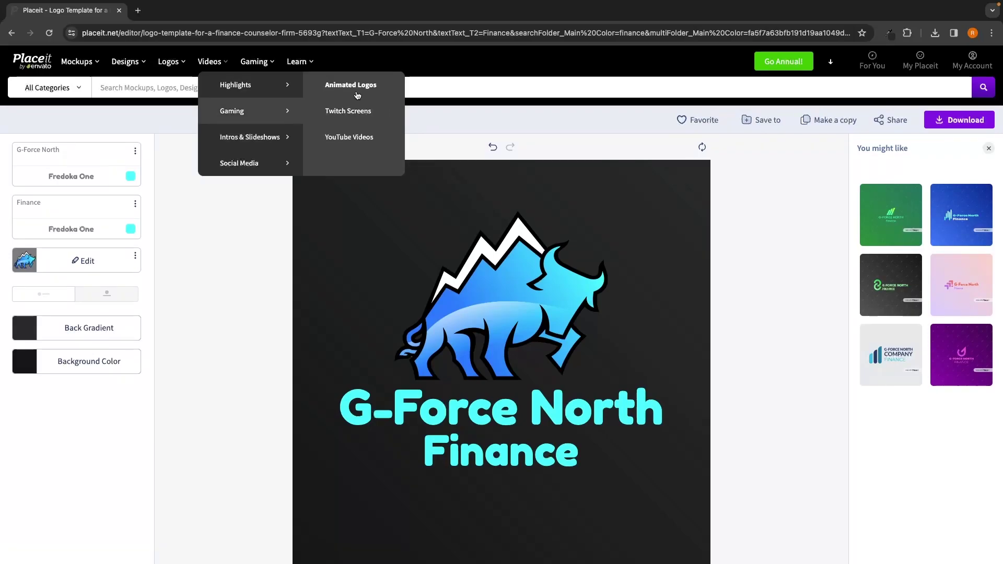
mouse_move(277, 137)
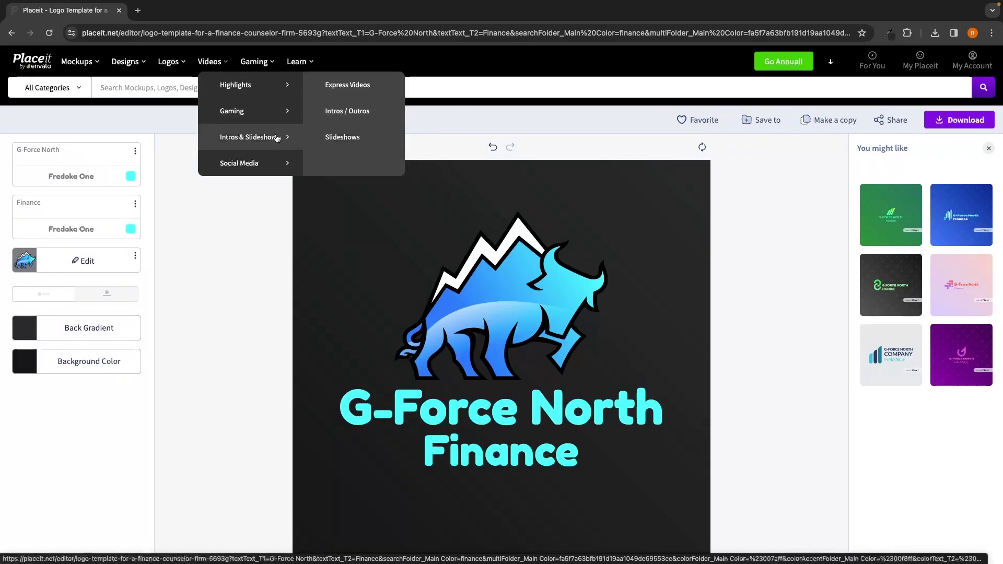
mouse_move(273, 95)
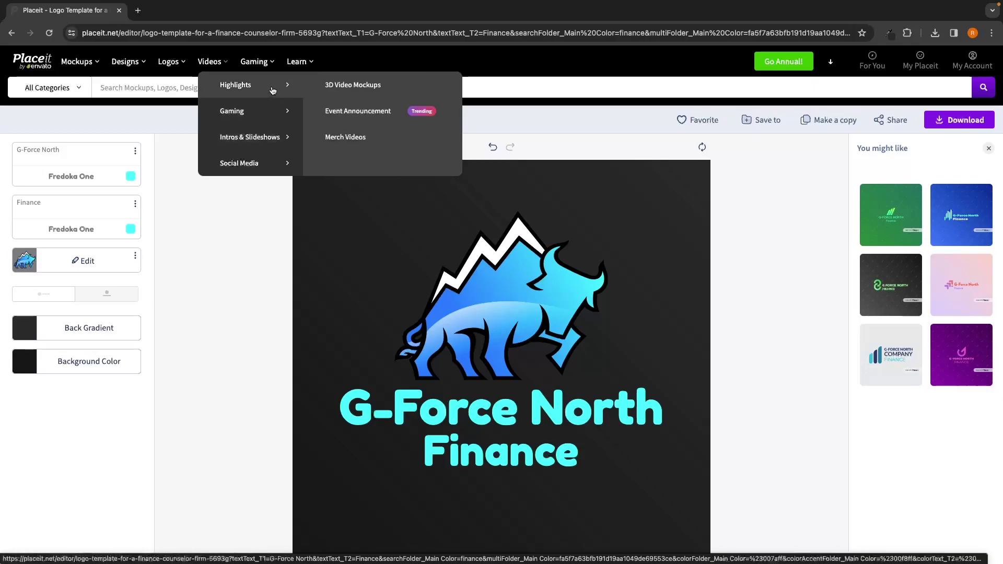
click(351, 142)
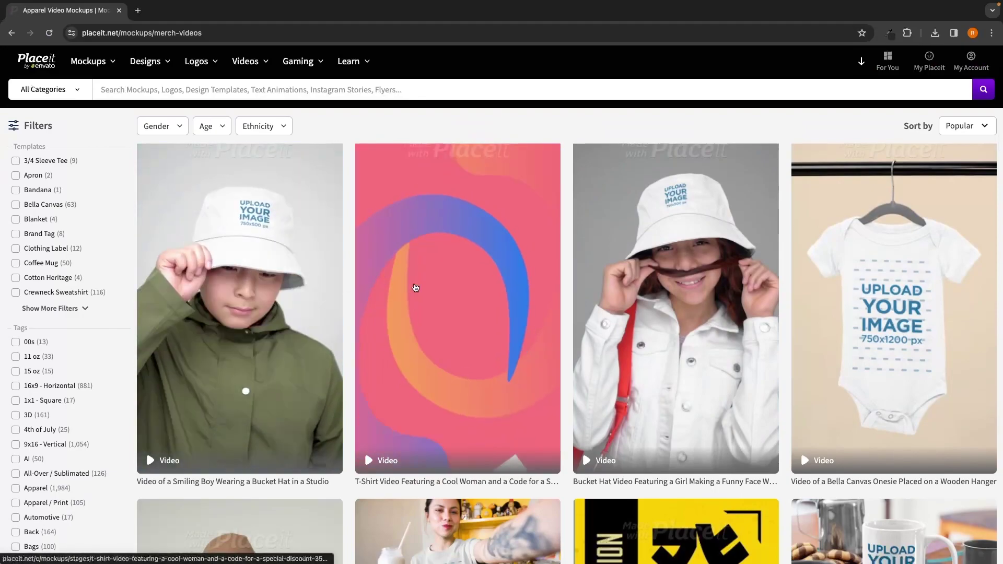
Open the Selfie T-Shirt Video of a Woman Drinking a Milkshake template in the editor
scroll(491, 386, down, 3)
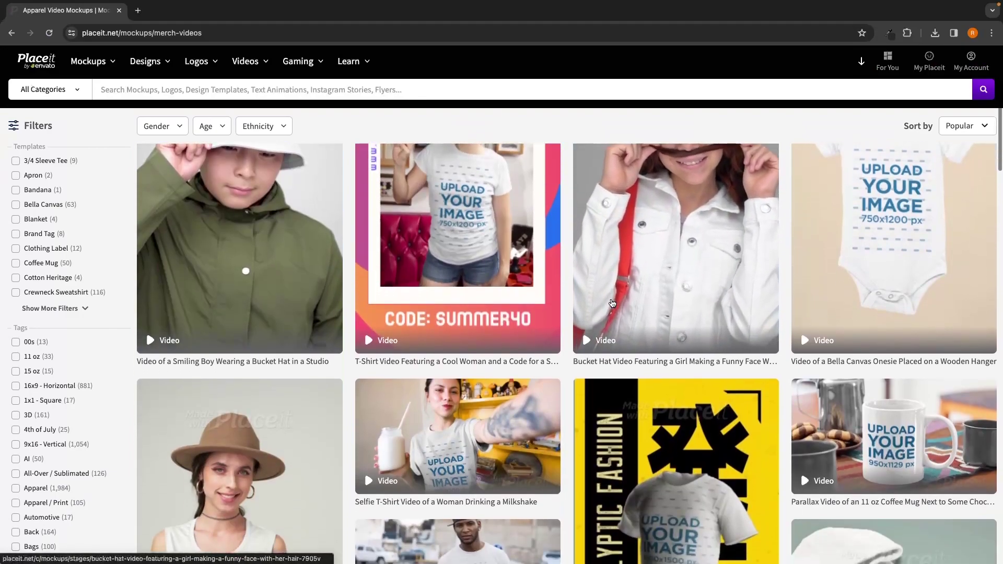
click(443, 402)
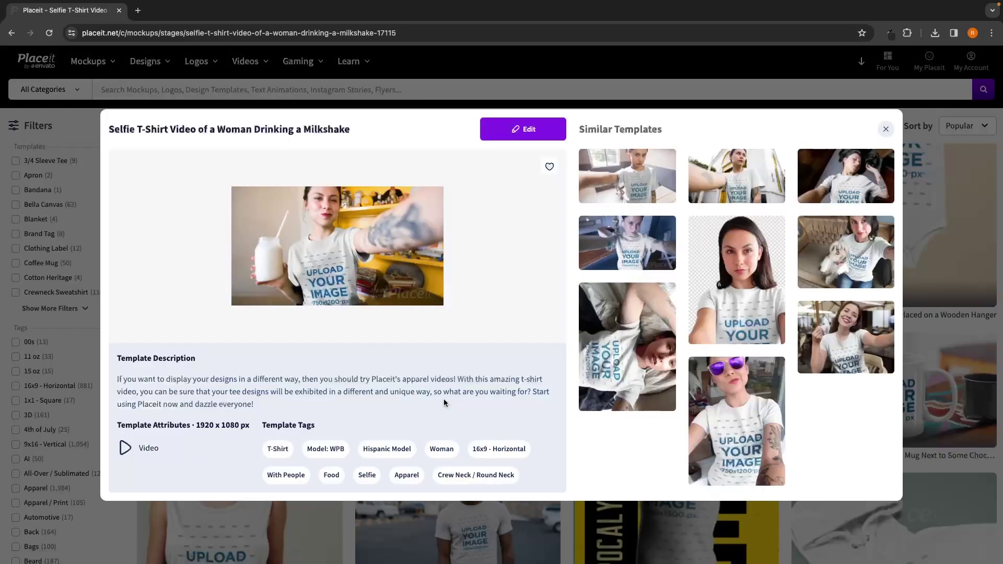
click(526, 128)
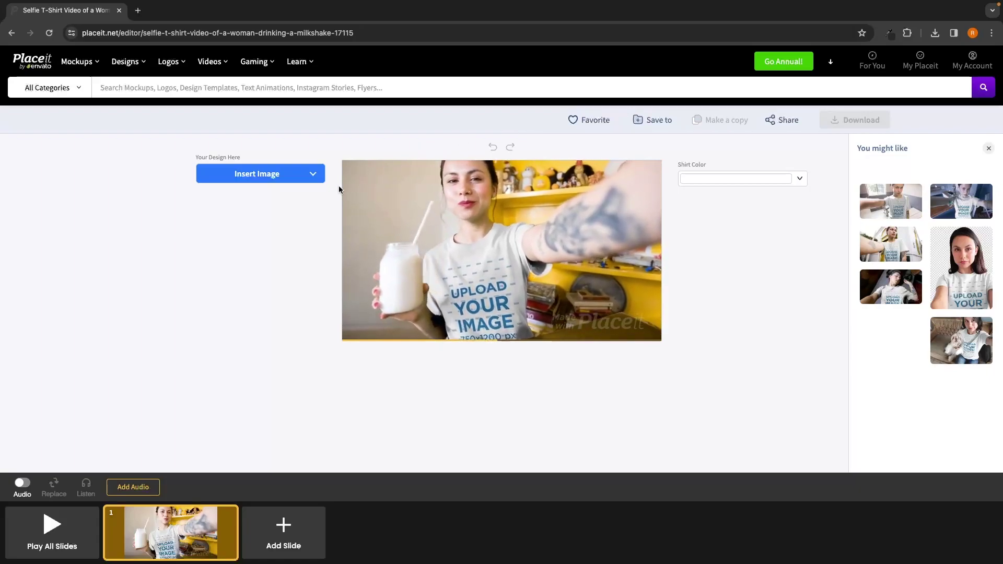
Print the recently uploaded blue arrow logo on the woman's T-shirt and pause the preview
click(260, 178)
click(271, 197)
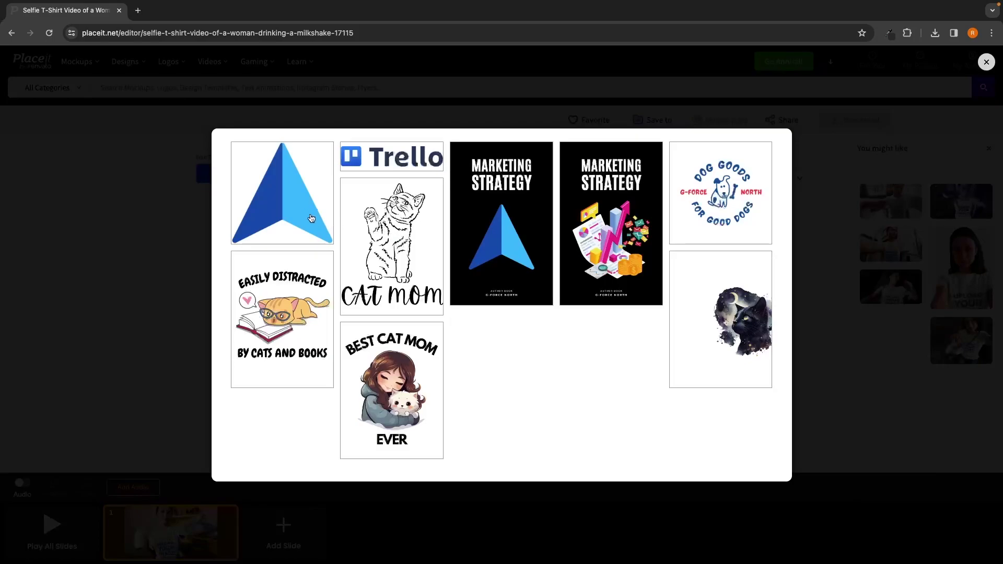
click(316, 220)
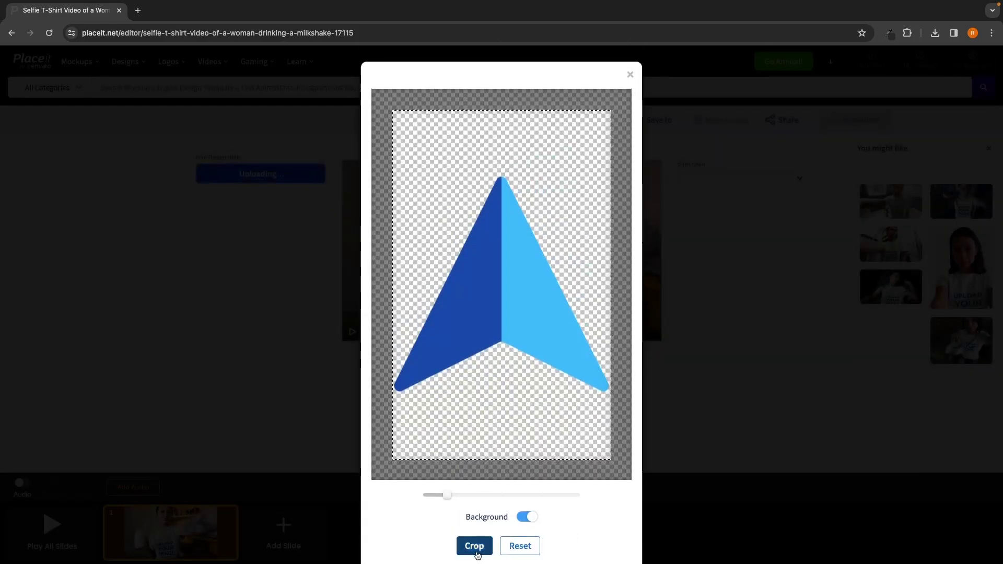
click(475, 547)
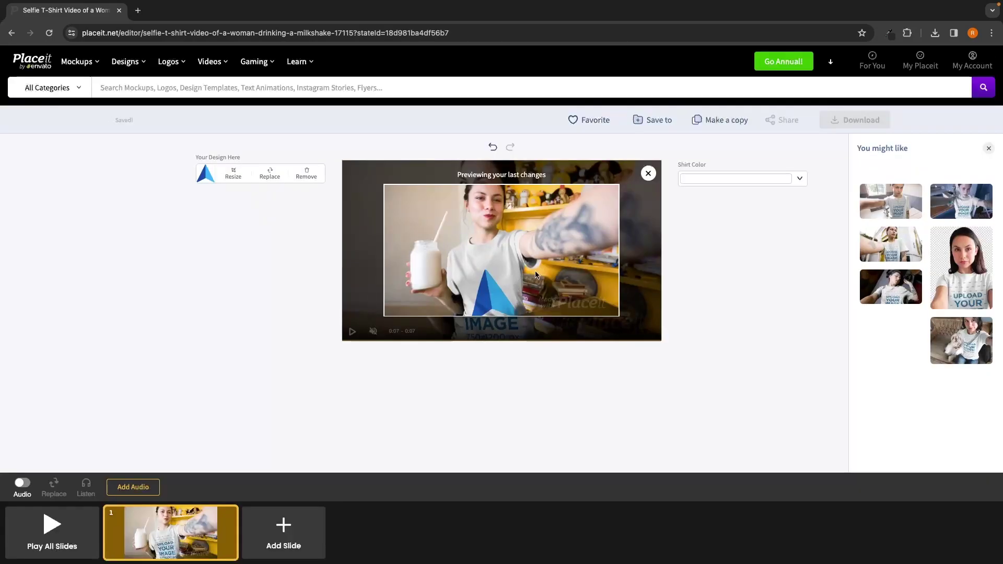
drag(447, 178, 541, 175)
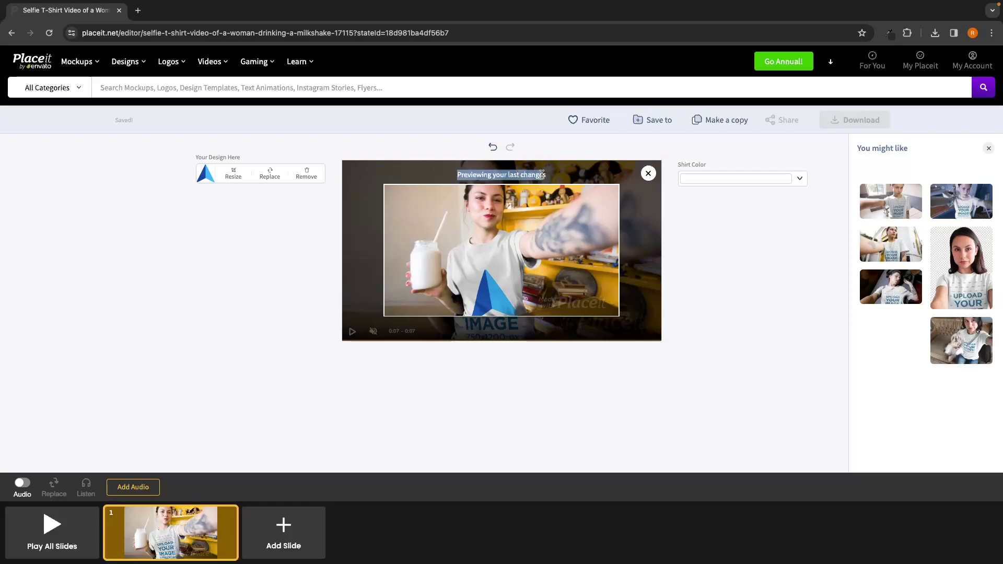
click(551, 178)
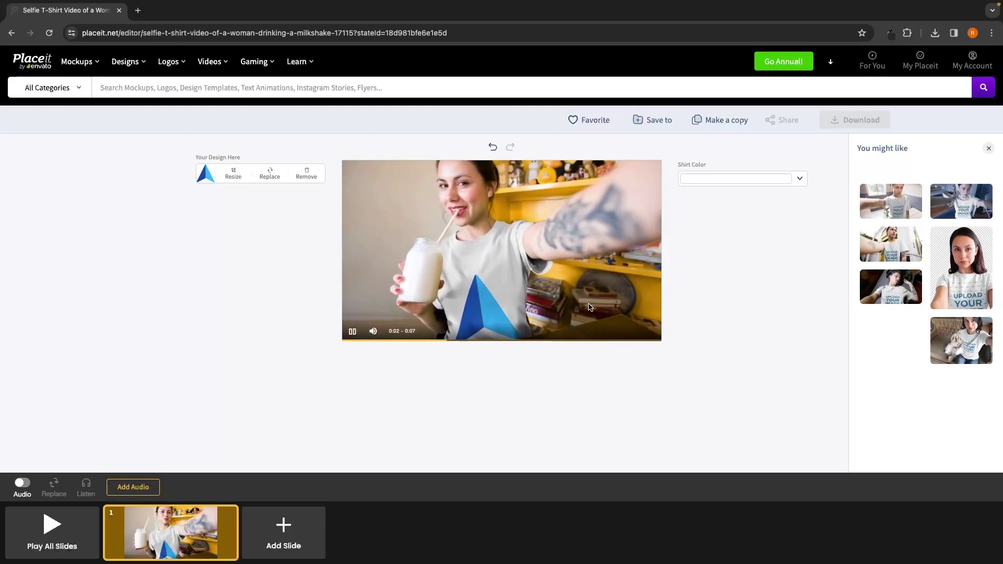
click(477, 305)
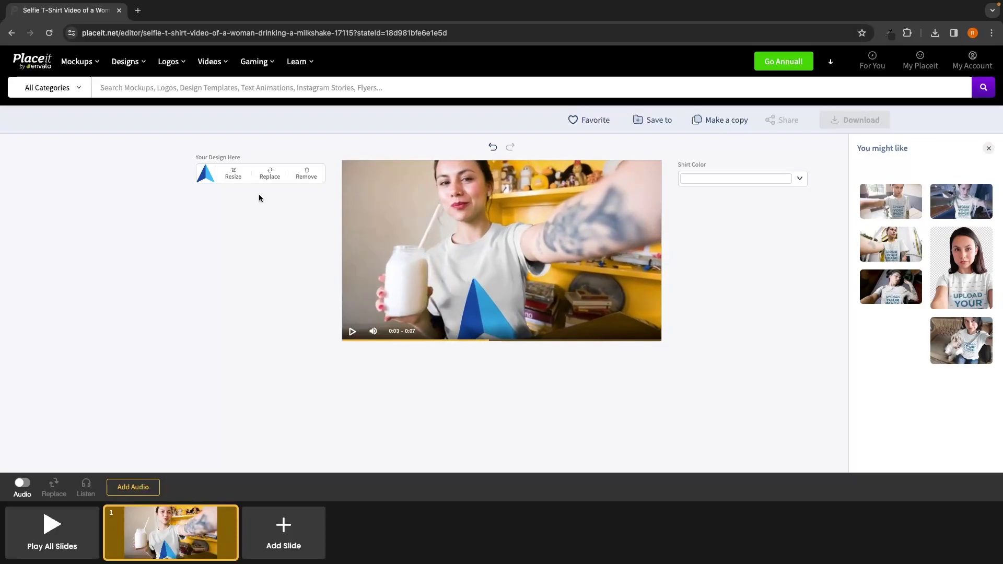
Shrink the blue arrow logo with the zoom slider and re-apply the crop
click(234, 174)
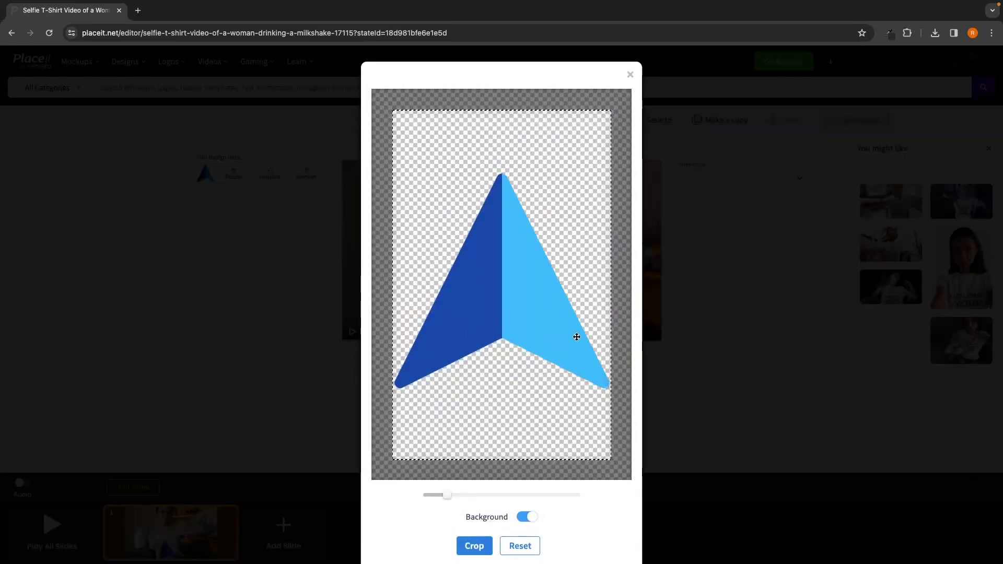
drag(448, 495, 440, 493)
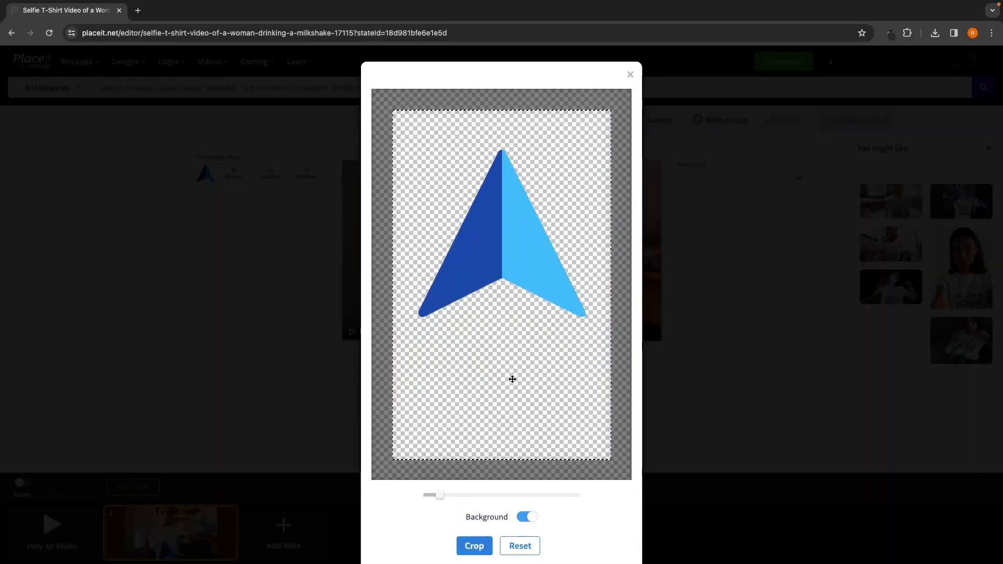
click(469, 544)
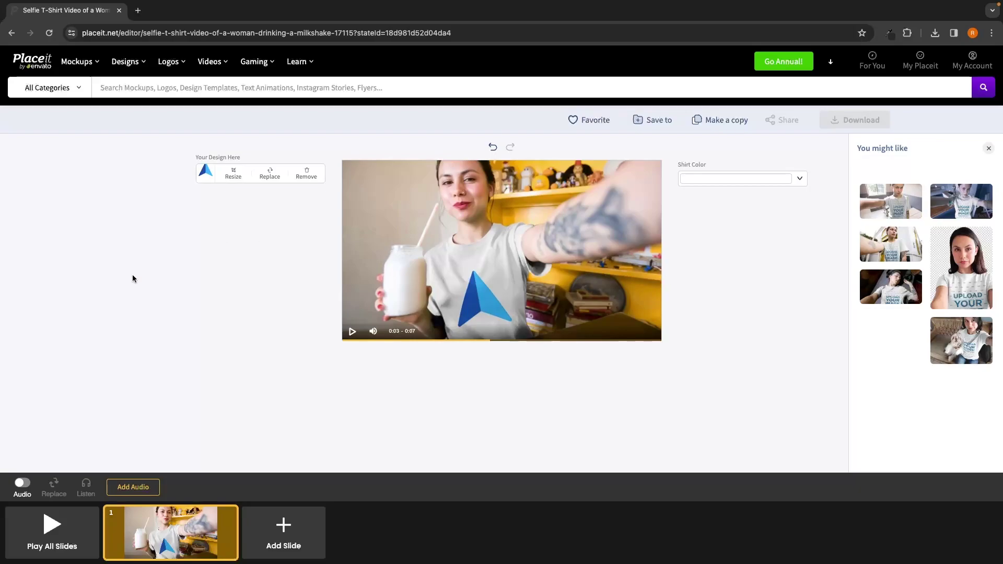
click(135, 491)
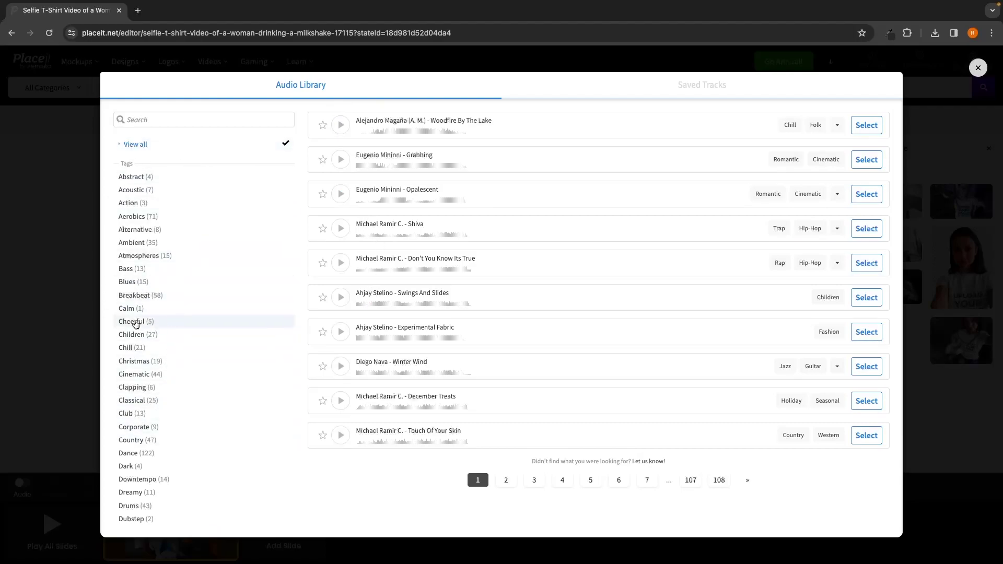
click(145, 363)
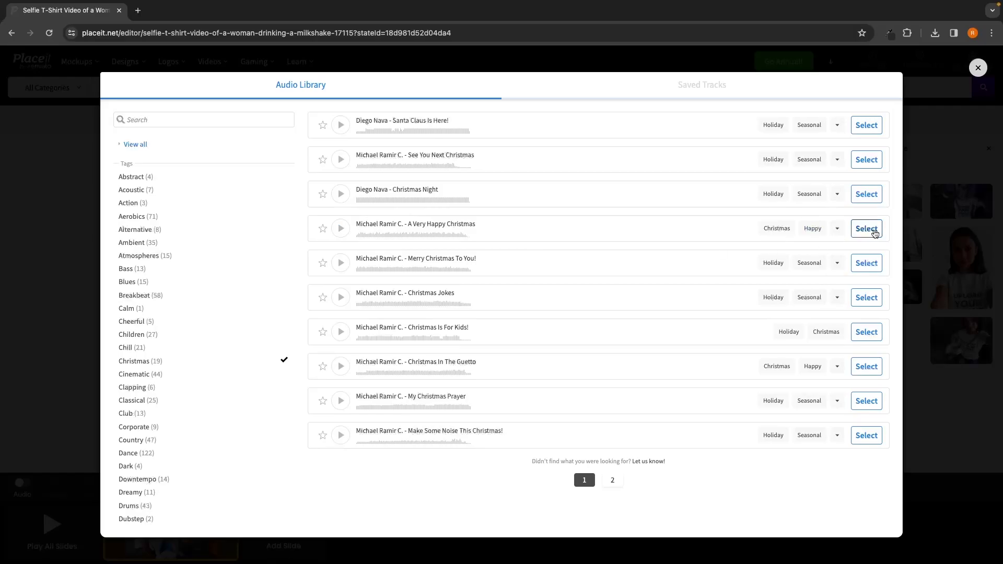
click(978, 67)
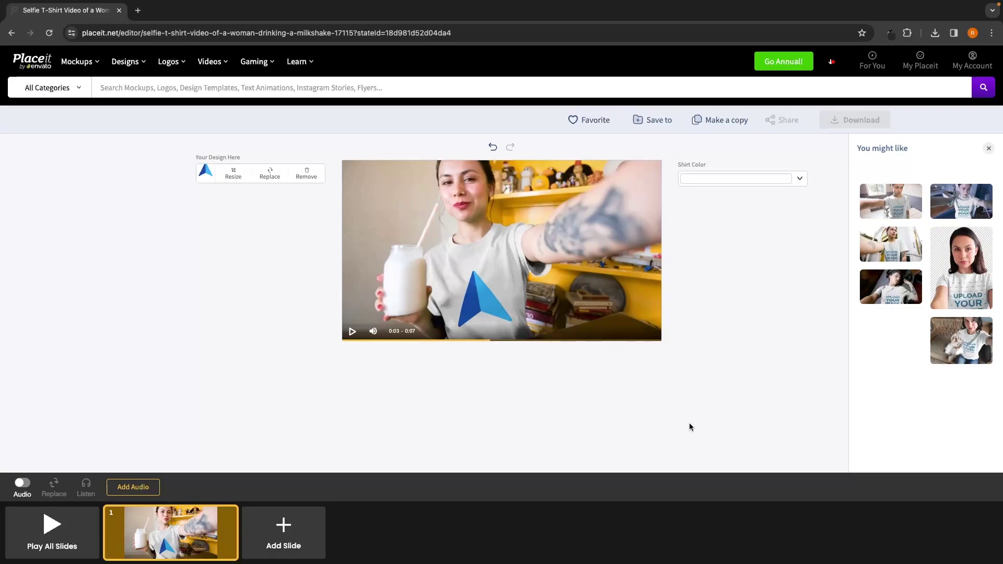
Search all templates for 'youtube intro' and scroll through the results
click(314, 87)
text(youtube intro)
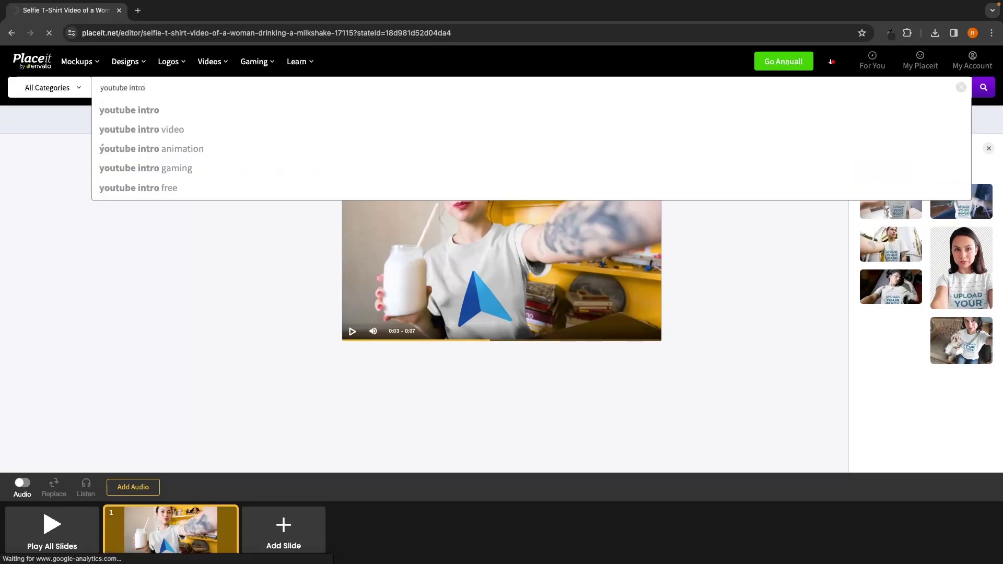
key(Return)
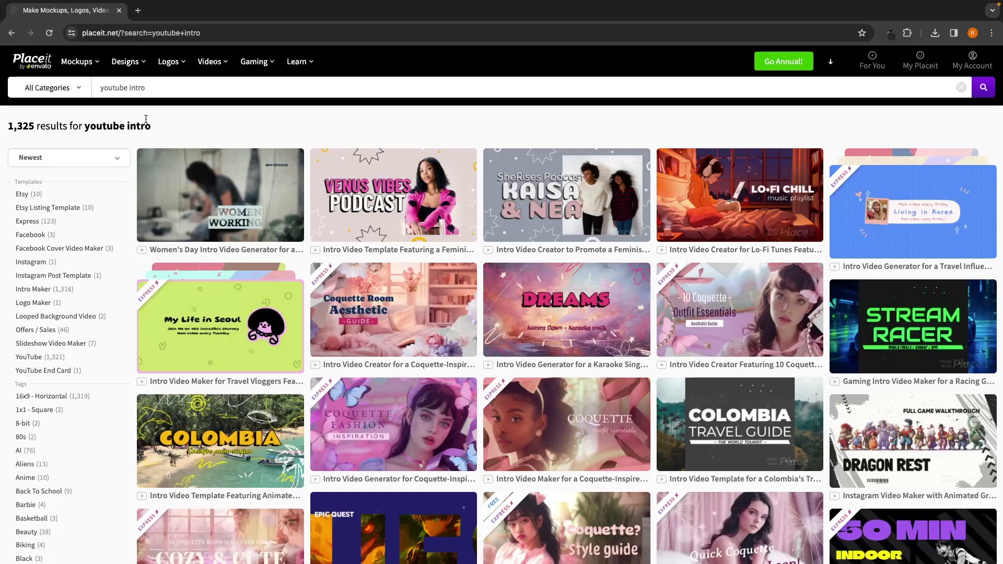
scroll(146, 119, down, 1)
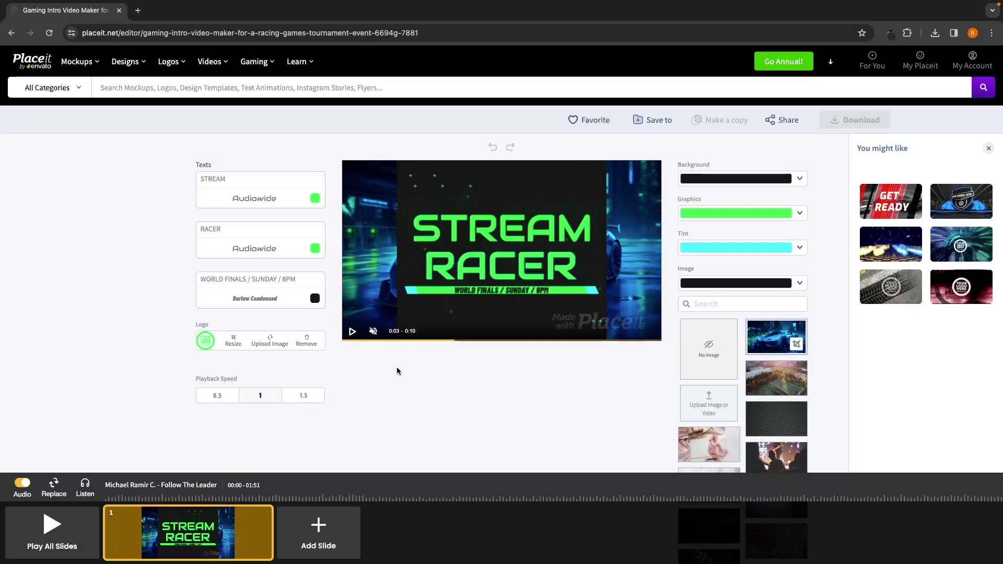
Replace the headline words STREAM and RACER with 'G-FORCE' and 'CATS'
click(253, 180)
double_click(251, 178)
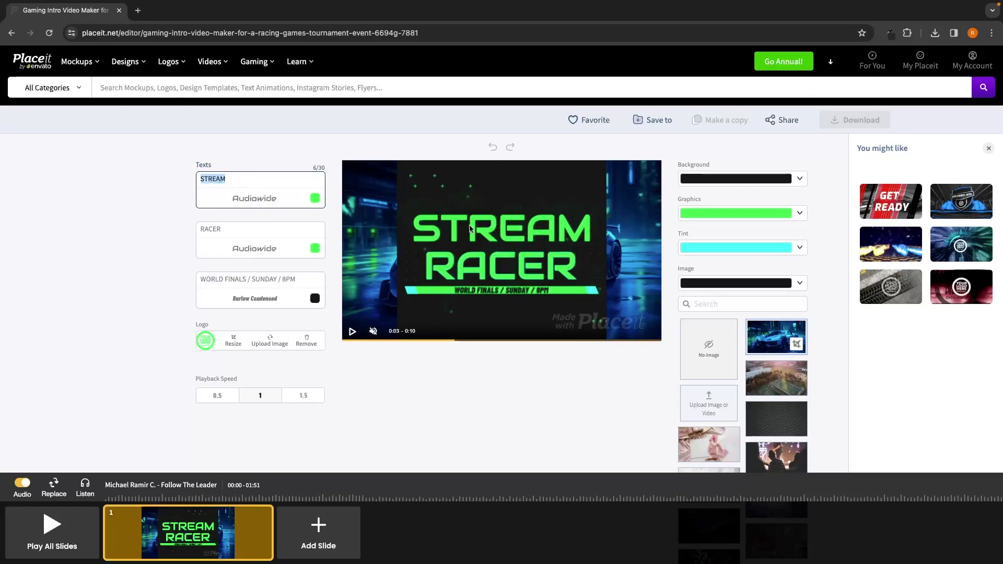
text(G-FORCE)
click(219, 230)
double_click(210, 229)
text(CATS)
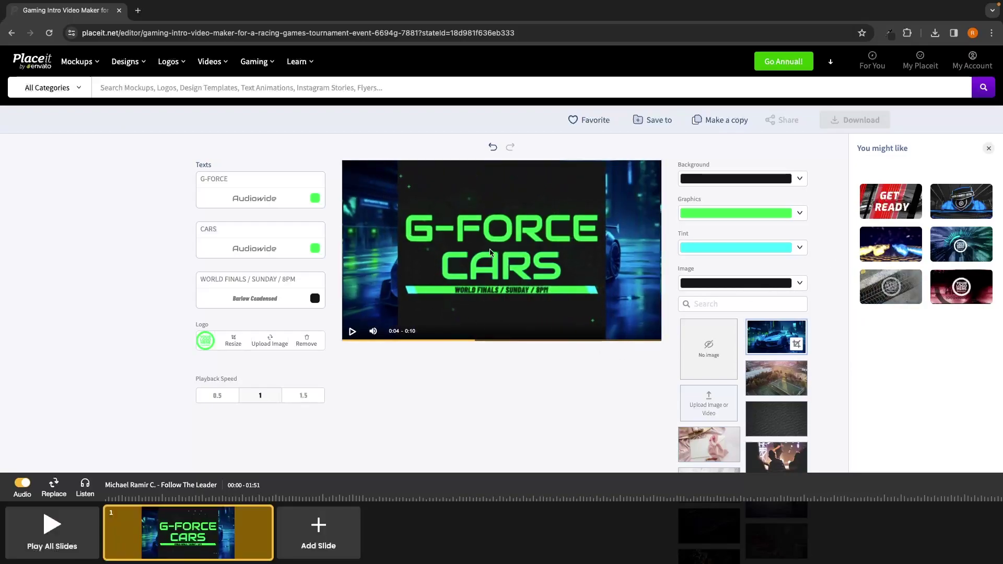
Check the event line and the G-FORCE font and colour options, leaving them unchanged
drag(297, 280, 206, 279)
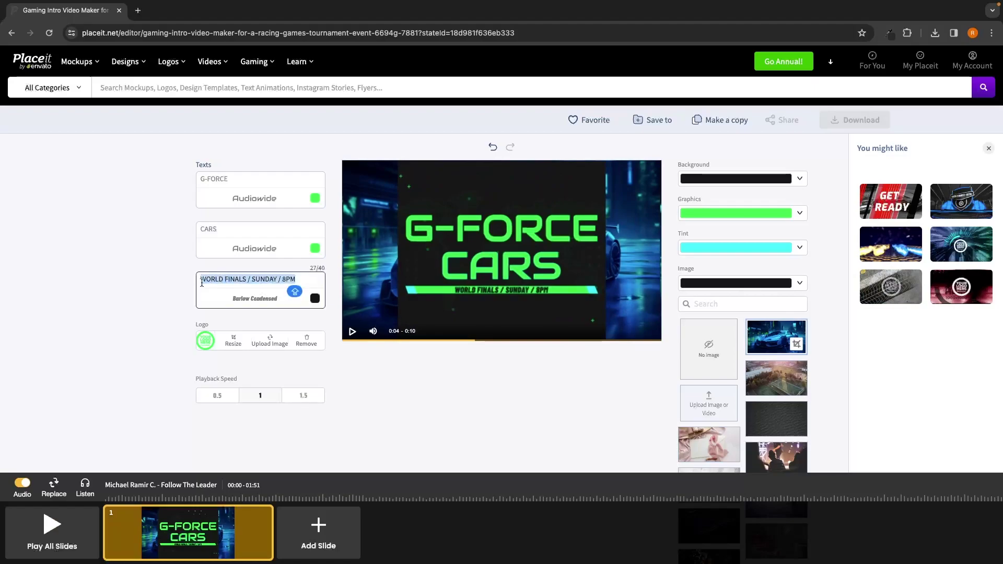
click(162, 285)
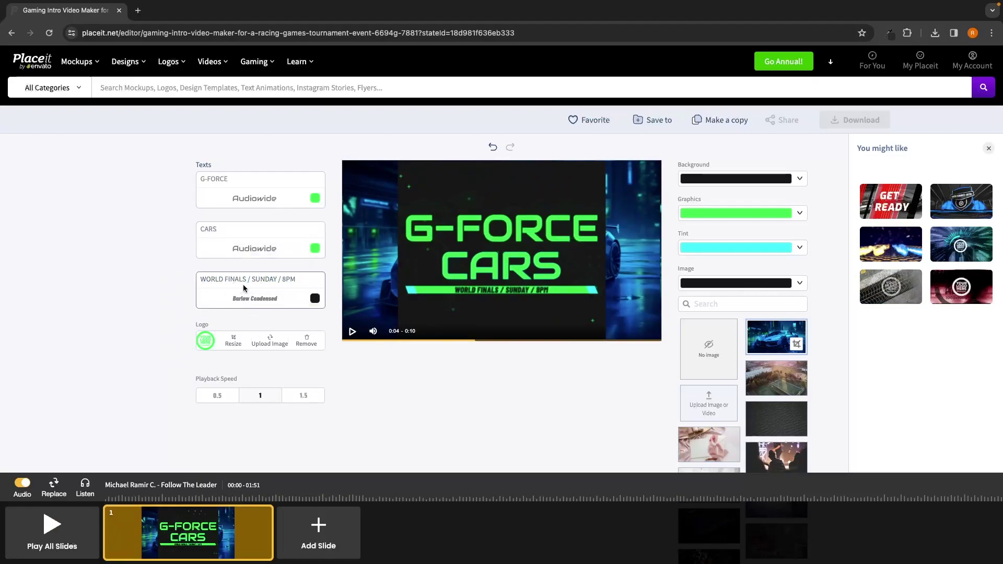
click(267, 200)
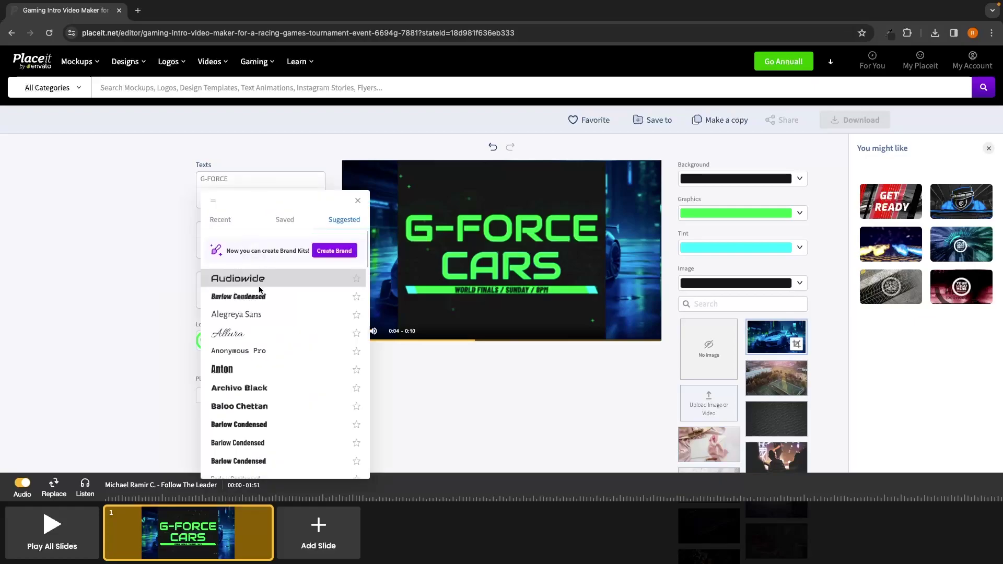
click(149, 313)
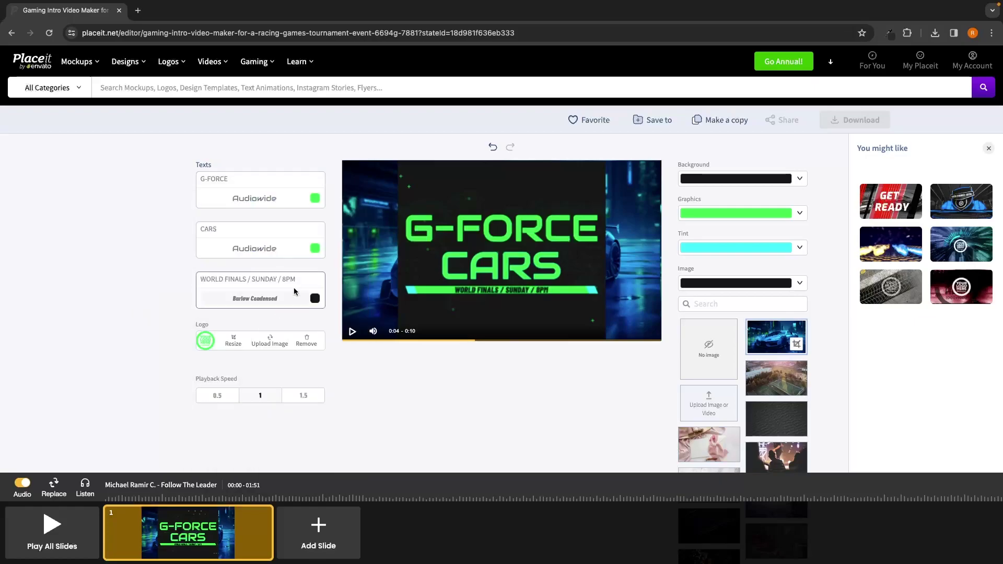
click(315, 204)
click(316, 202)
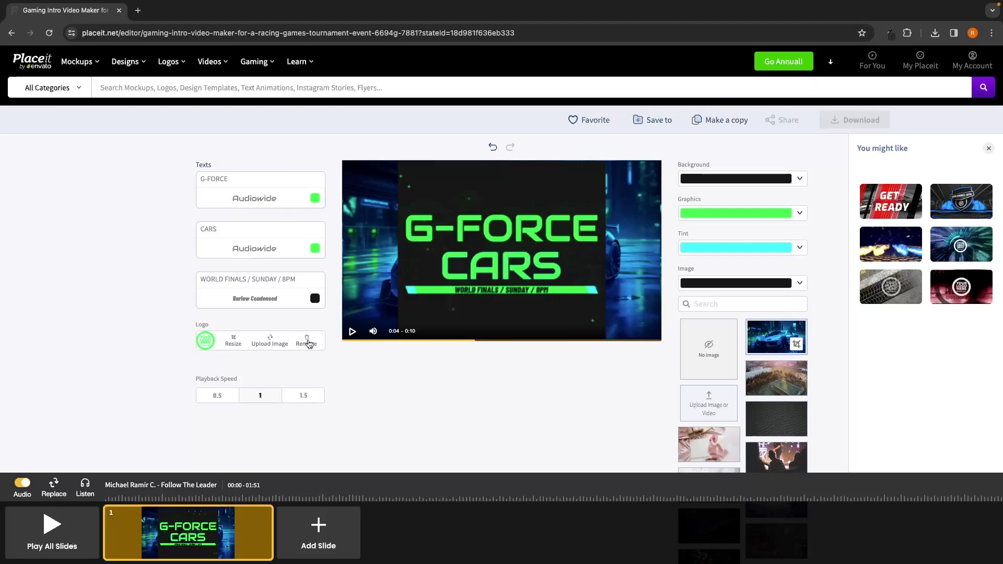
Swap the intro's image for the dark sports car from a 'CARS' image search
scroll(731, 347, down, 2)
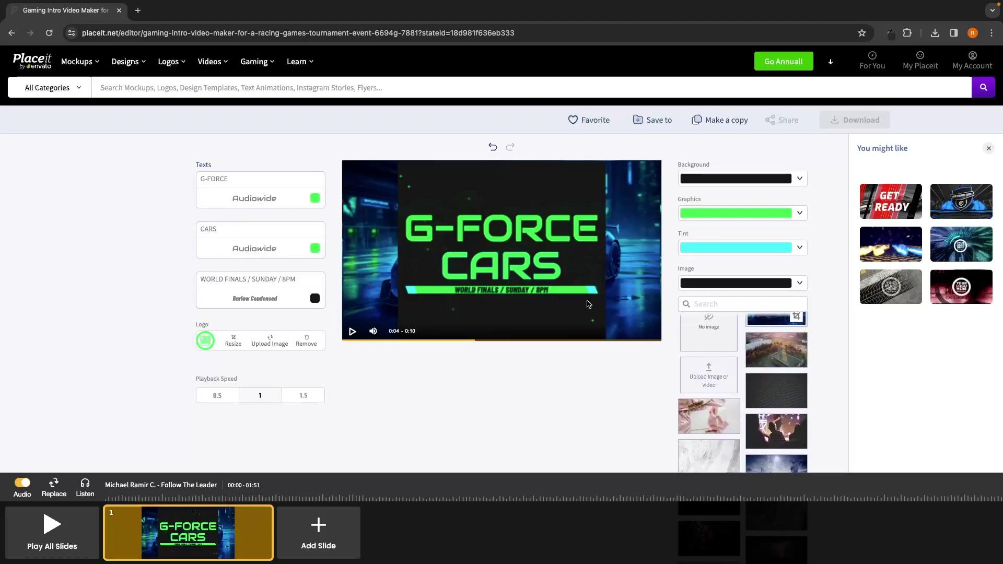
scroll(723, 369, up, 2)
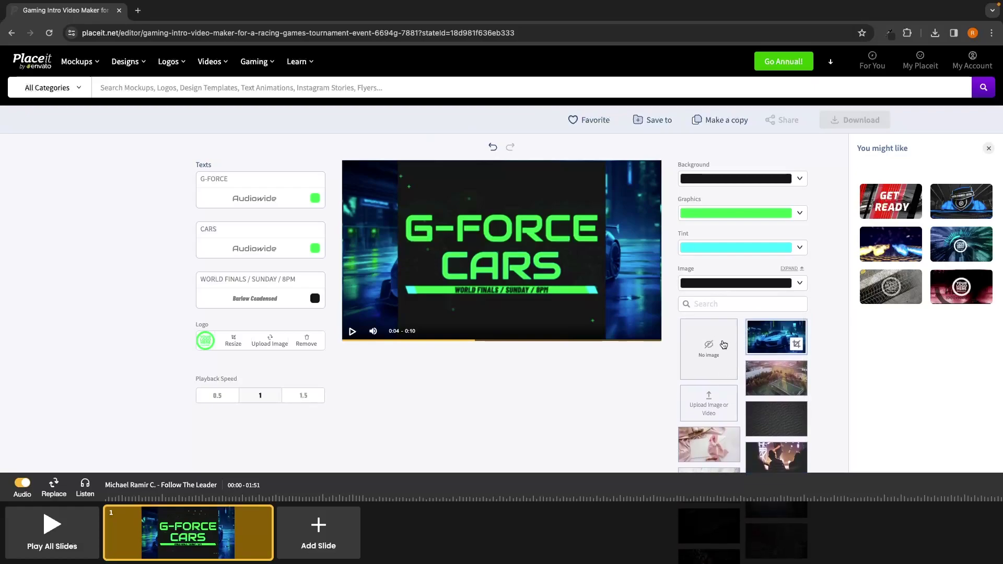
click(716, 304)
text(CARS)
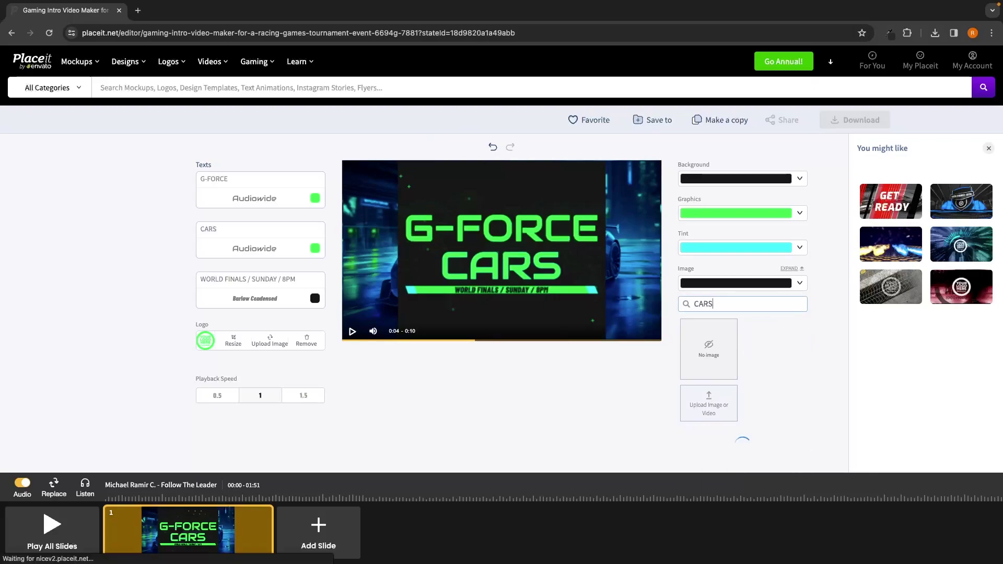
click(790, 268)
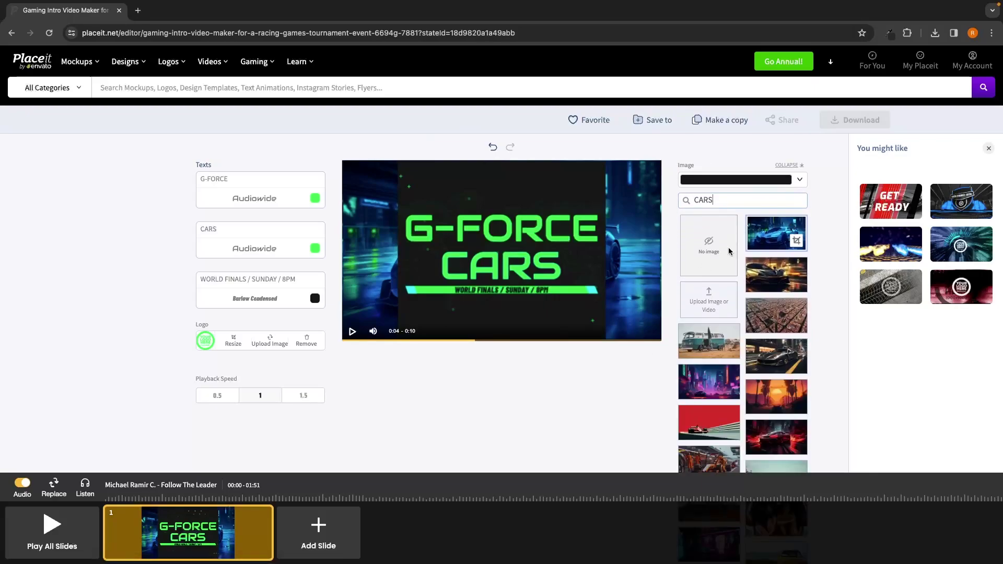
scroll(756, 314, down, 1)
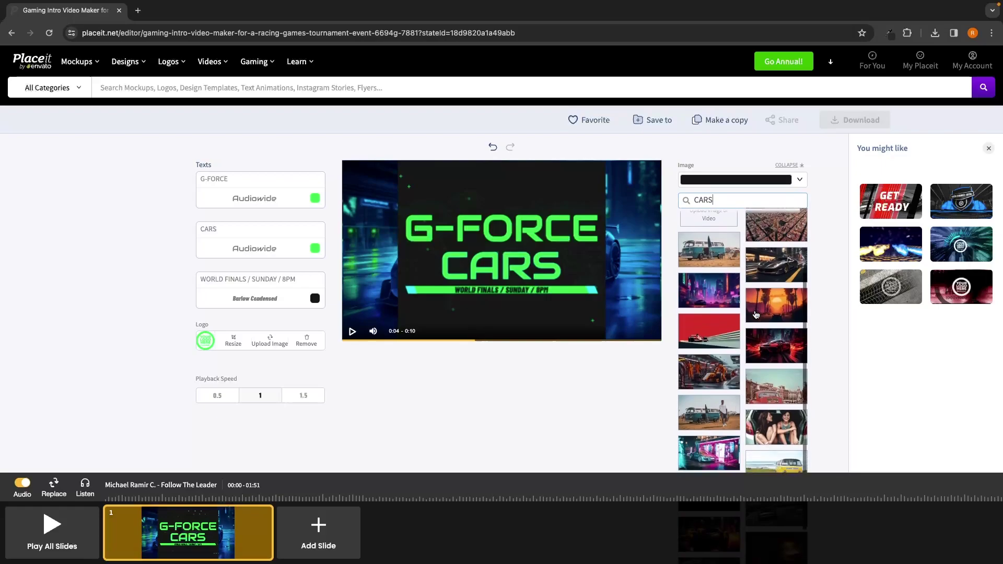
scroll(756, 314, up, 1)
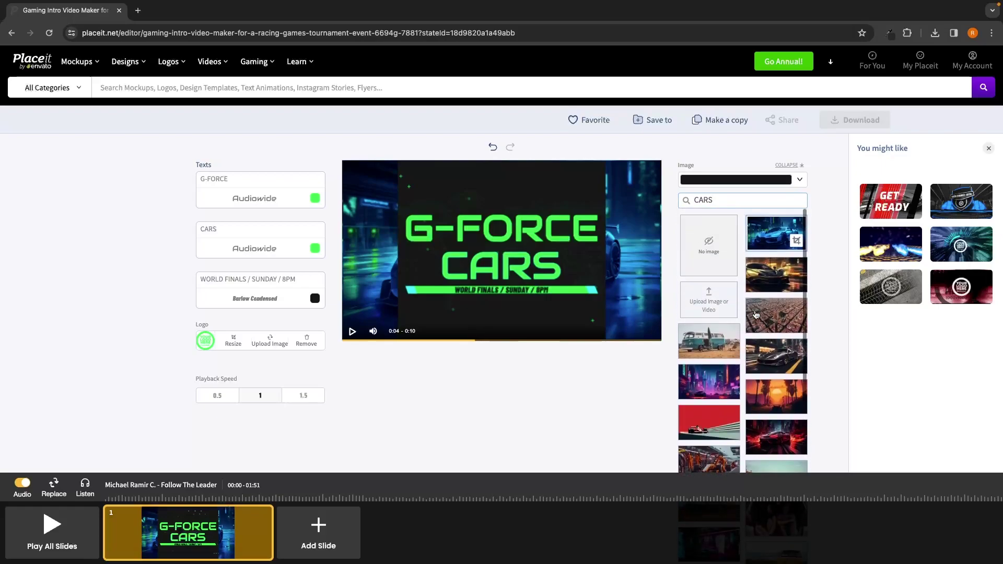
click(774, 355)
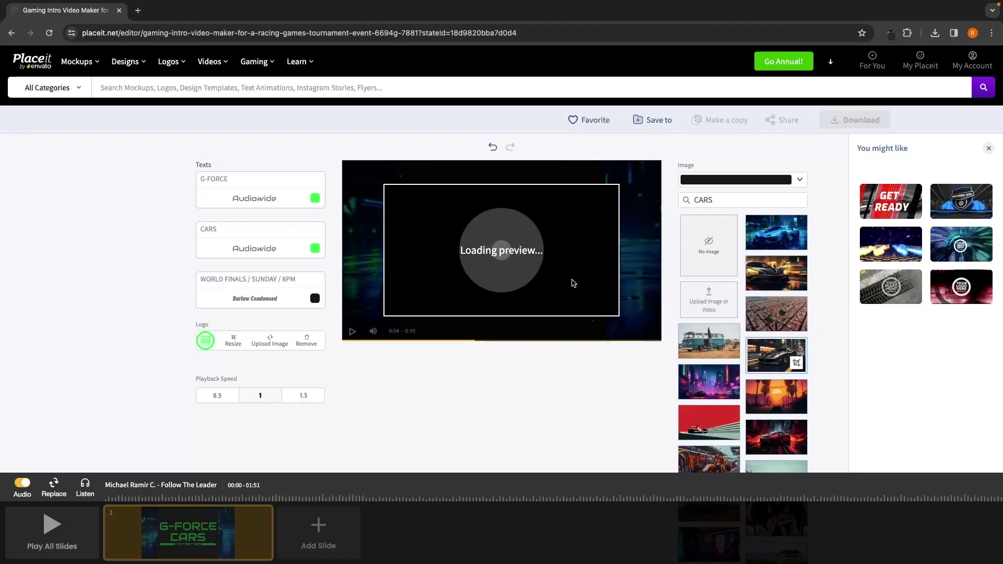
Dismiss the preview notice, pause the preview, and switch the intro's audio on
click(649, 173)
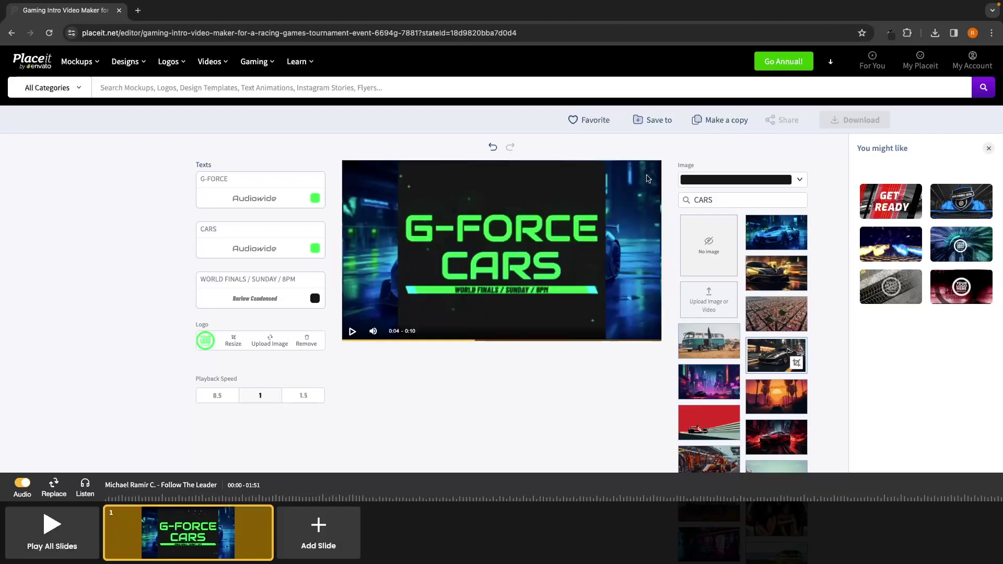
click(481, 251)
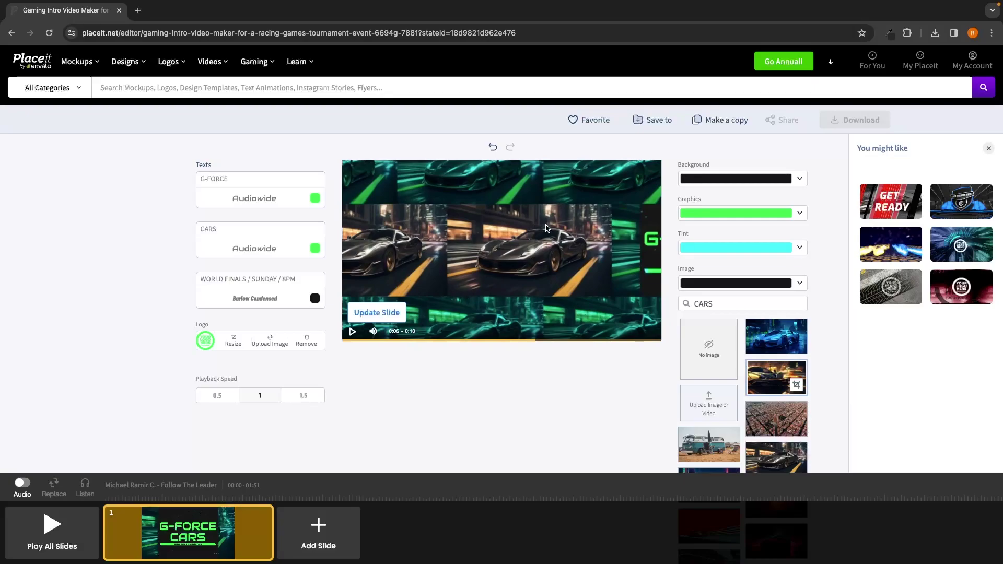
click(756, 183)
click(788, 156)
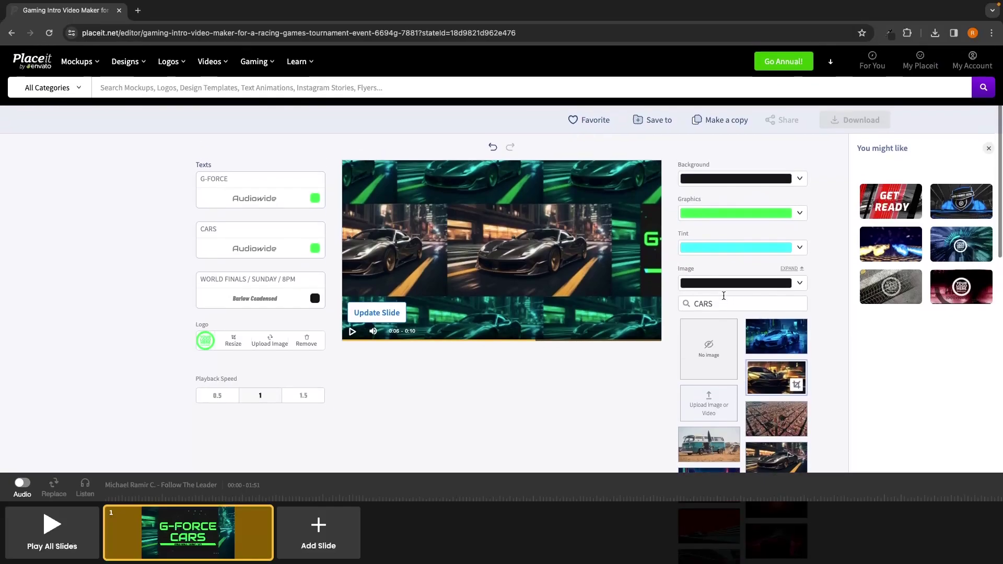
click(23, 495)
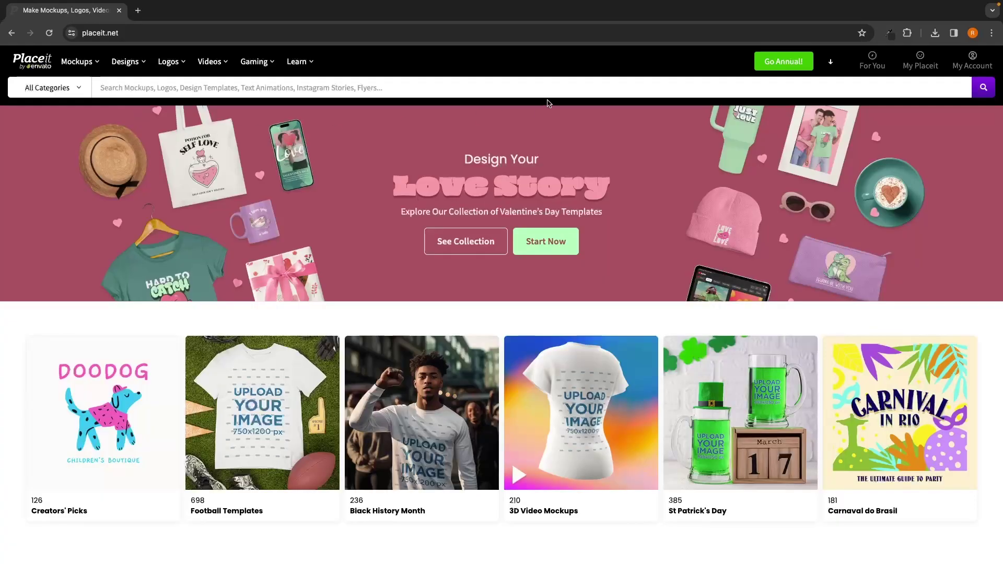
On My Account, untick all four email notifications (tips, features, downloads, offers) and update
mouse_move(970, 66)
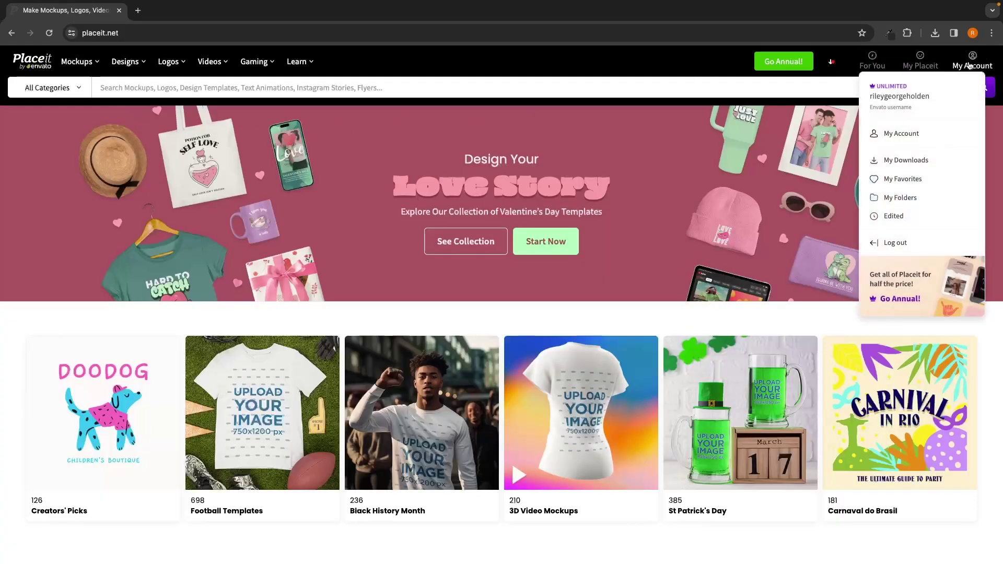
click(901, 136)
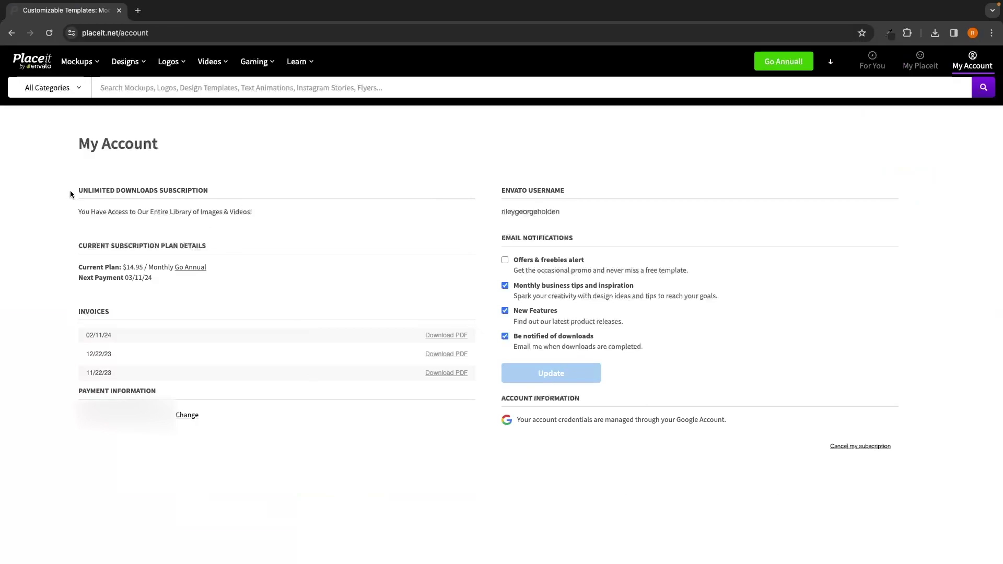
drag(70, 194, 262, 215)
click(265, 213)
drag(502, 238, 579, 238)
click(580, 238)
click(518, 289)
click(527, 311)
click(527, 338)
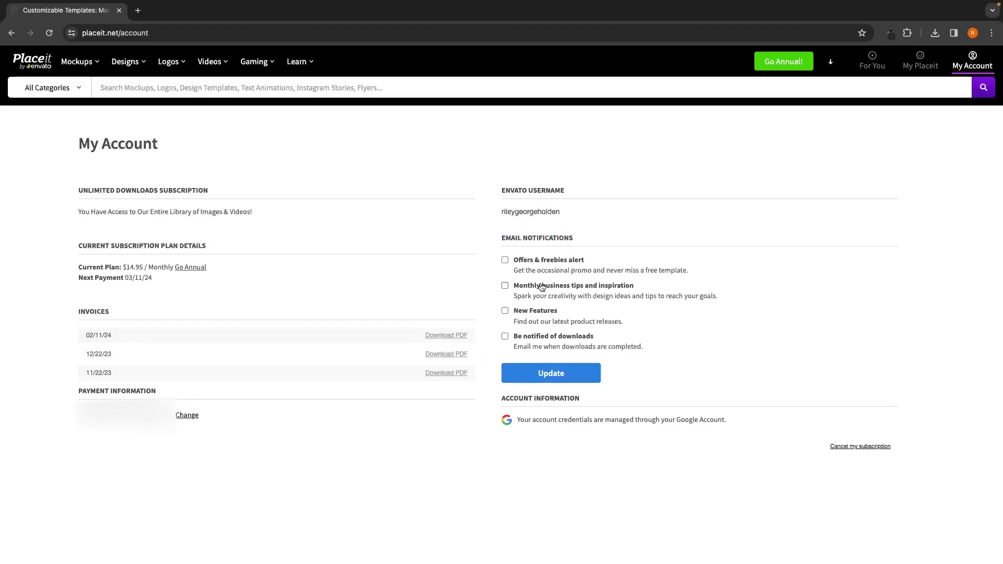
click(537, 264)
click(563, 374)
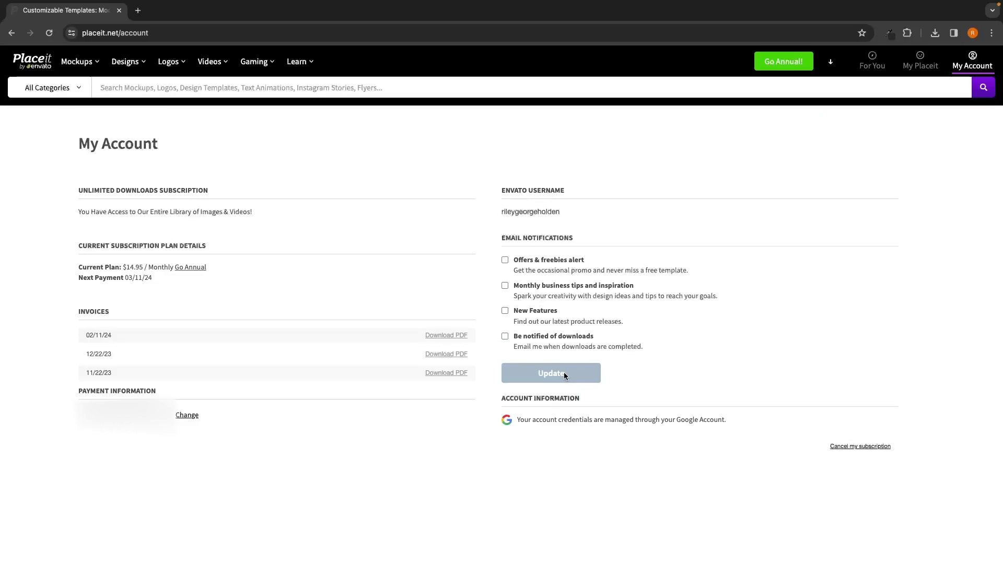
Cancel the subscription, giving Too expensive as the reason
click(854, 449)
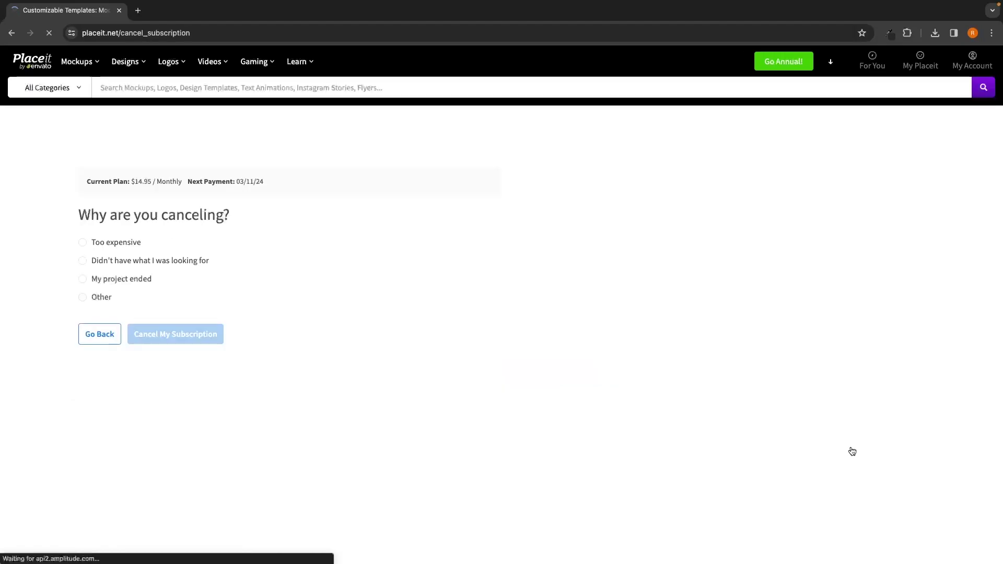
click(109, 242)
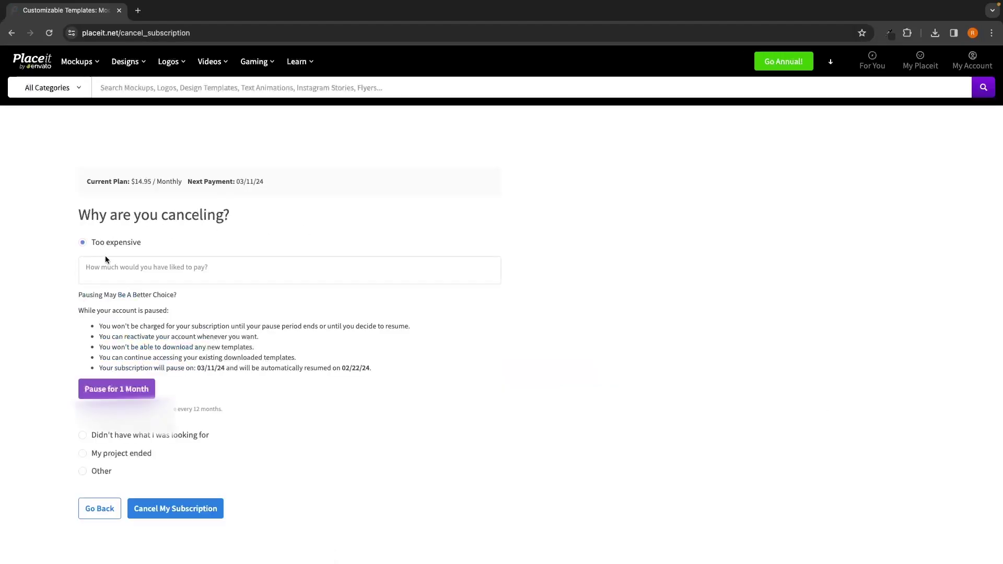
click(185, 514)
Visit the My Downloads, My Favorites and My Folders pages in turn
mouse_move(972, 60)
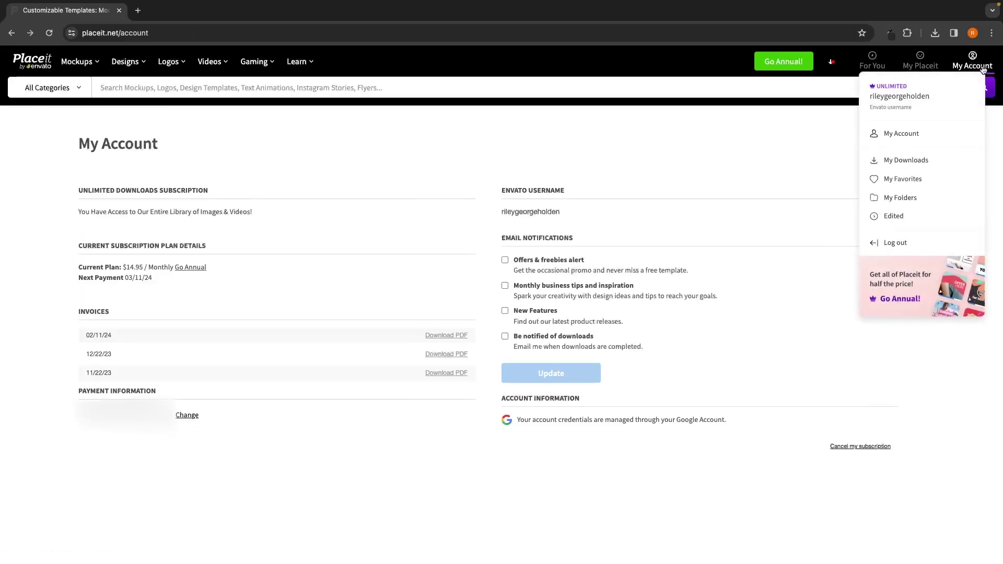
click(909, 160)
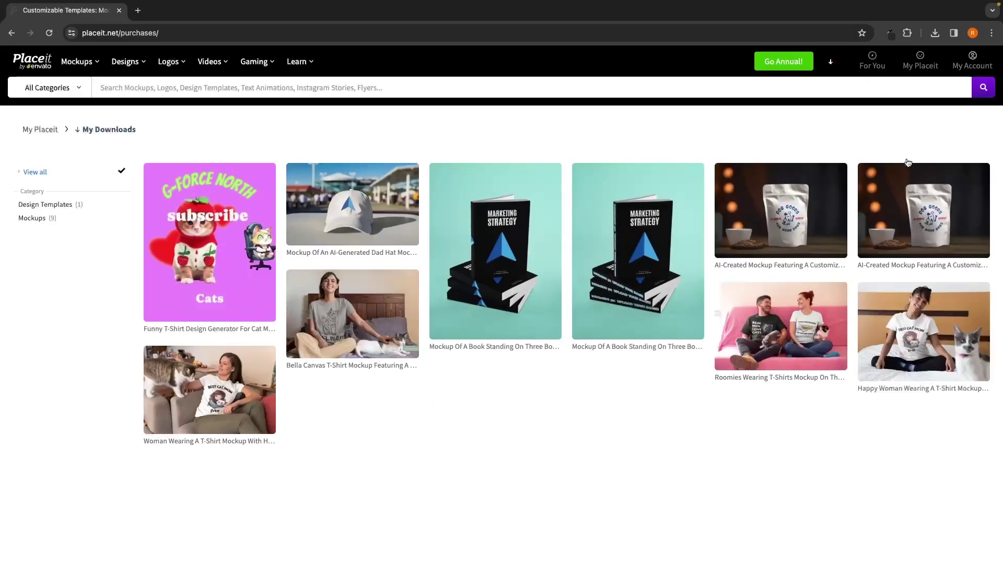
mouse_move(693, 176)
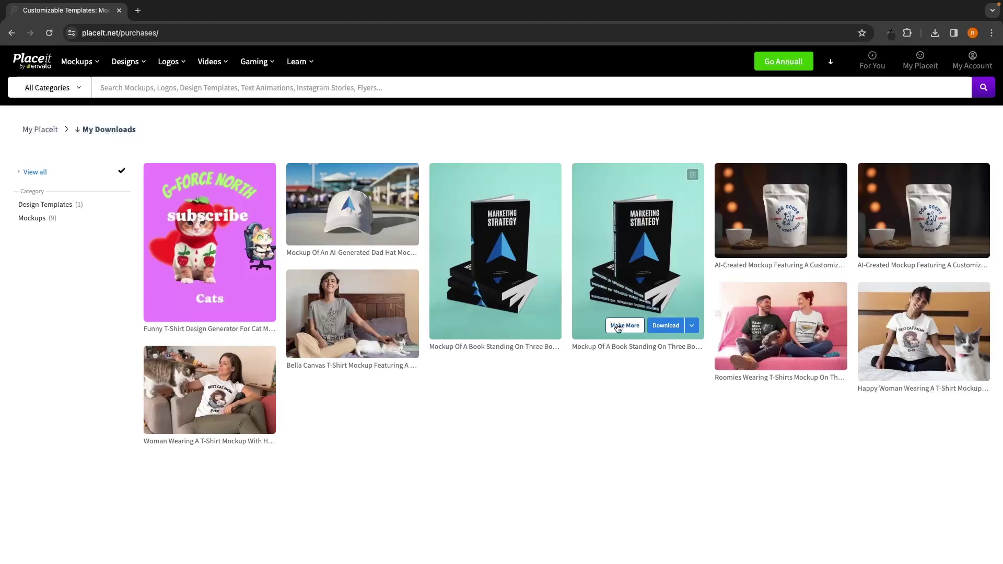
mouse_move(973, 60)
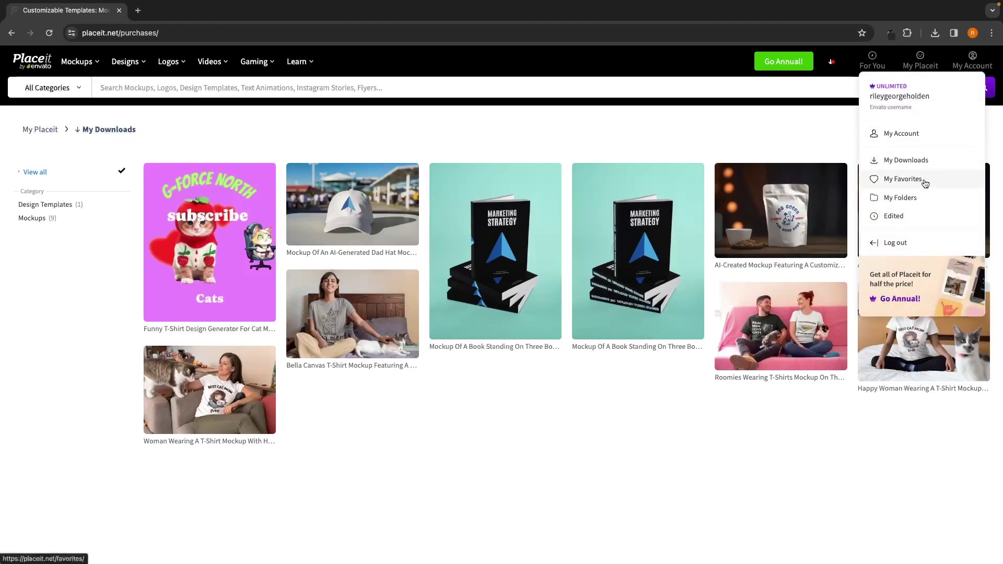
click(898, 183)
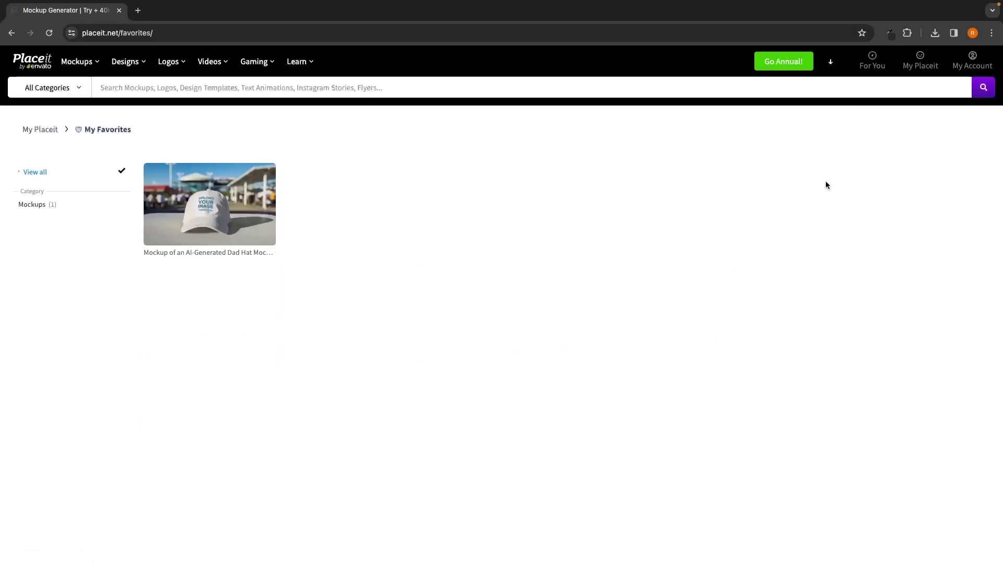
mouse_move(973, 60)
click(897, 204)
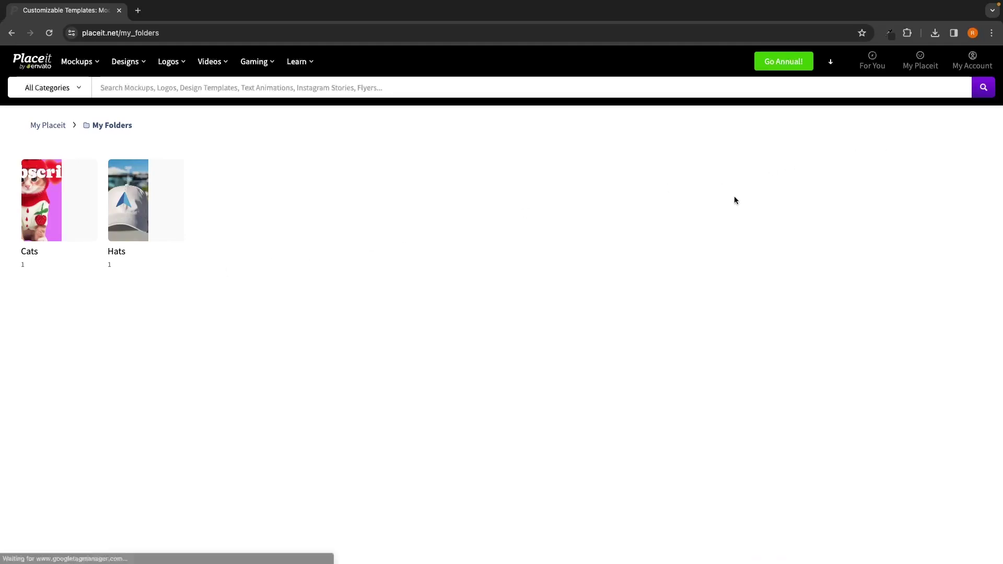
Open the My Placeit overview and scroll through its edited designs and folders
click(923, 68)
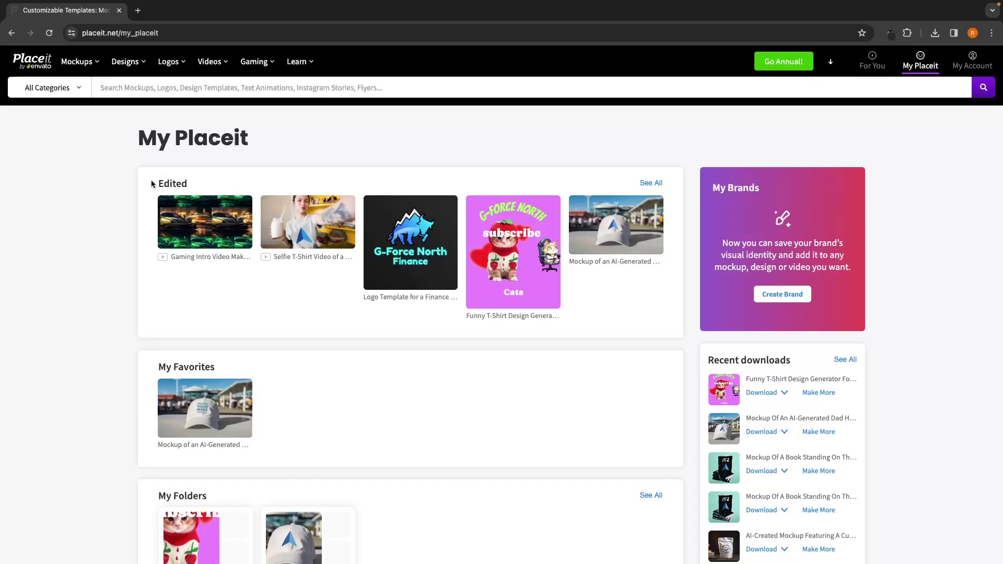
scroll(261, 225, down, 2)
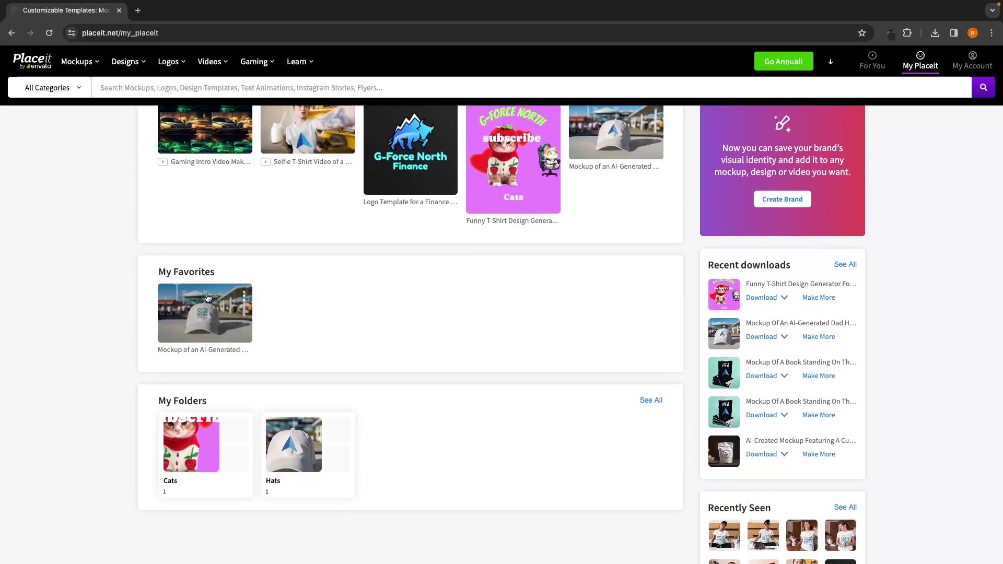
scroll(309, 358, down, 2)
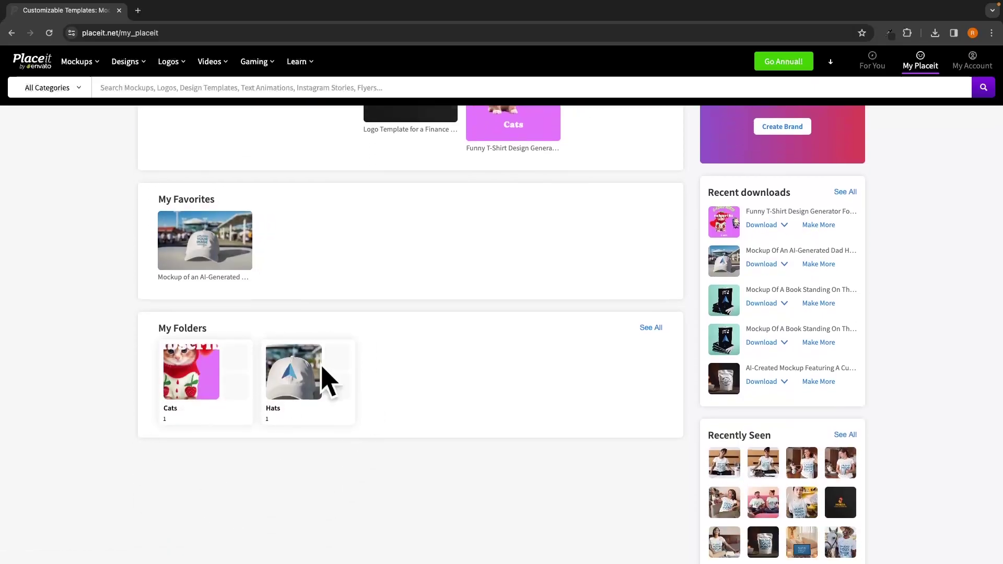